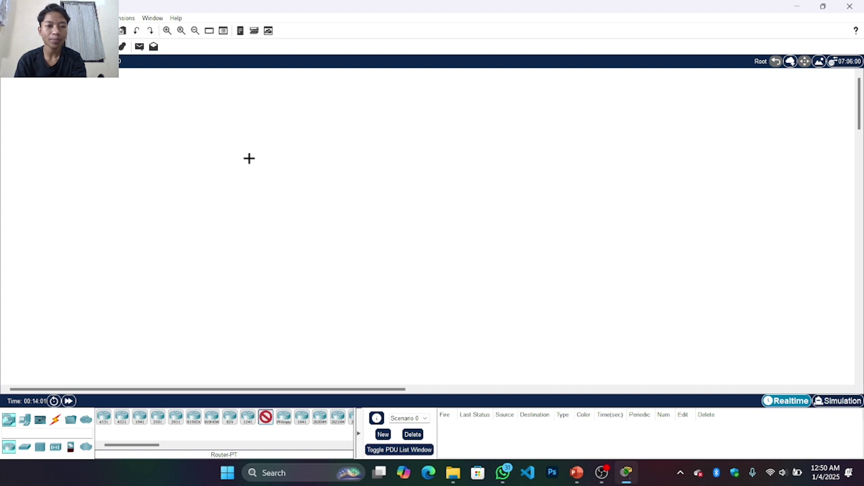
Place two Router-PT routers side by side in the upper part of the workspace.
click(247, 158)
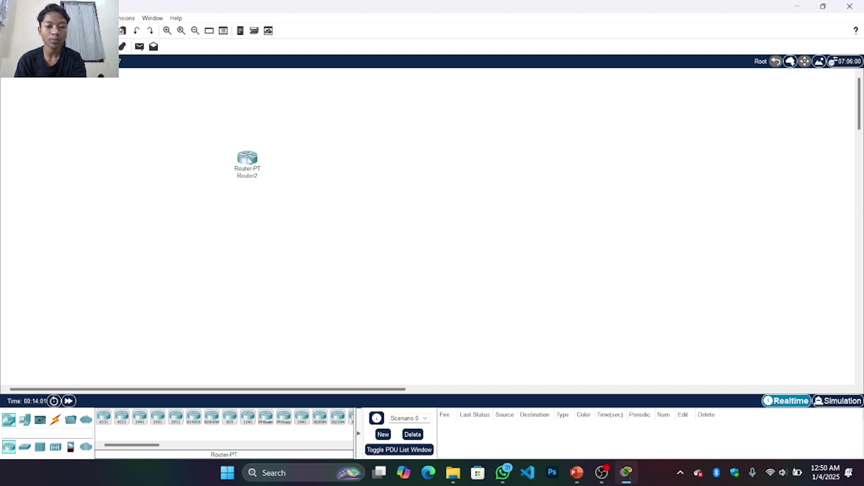
click(266, 416)
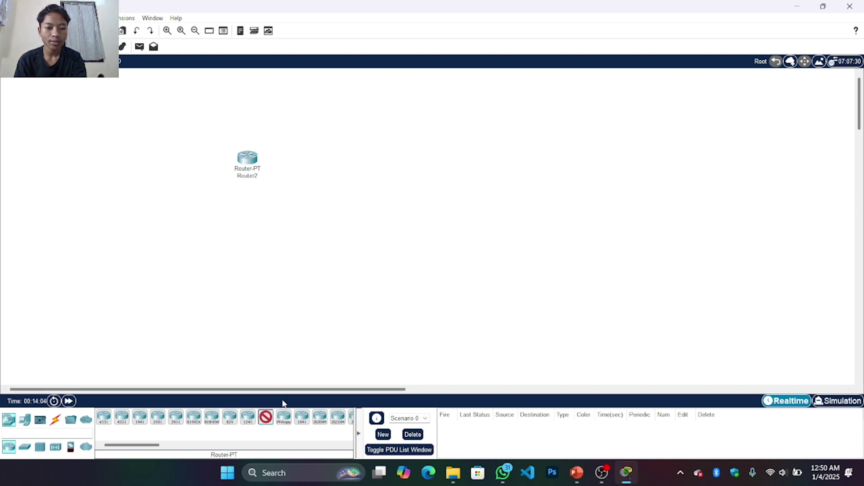
click(396, 166)
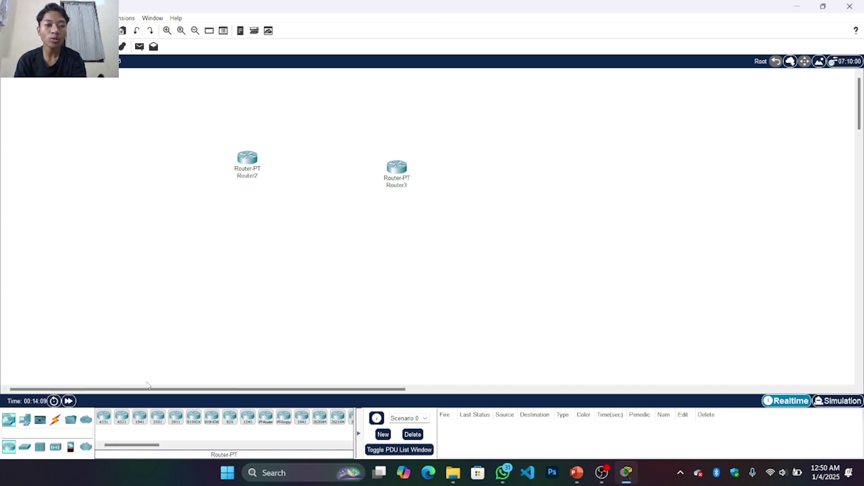
Place two Switch-PT switches, one below each router.
click(25, 447)
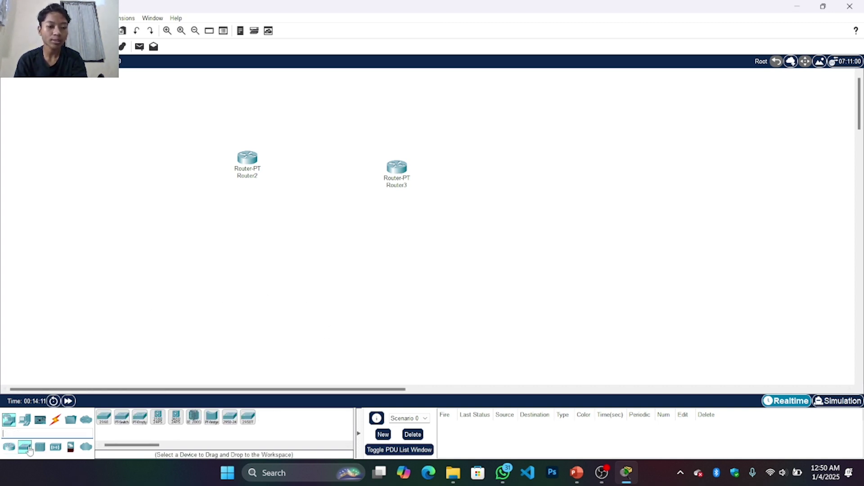
click(122, 421)
click(241, 239)
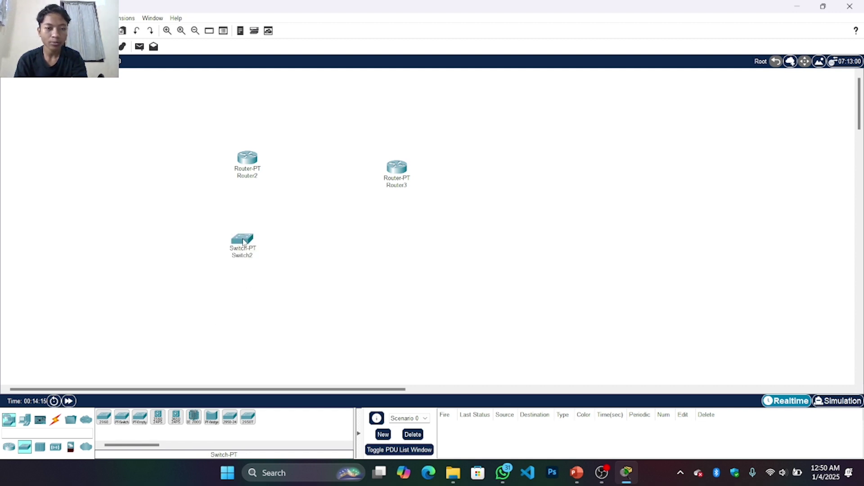
click(122, 417)
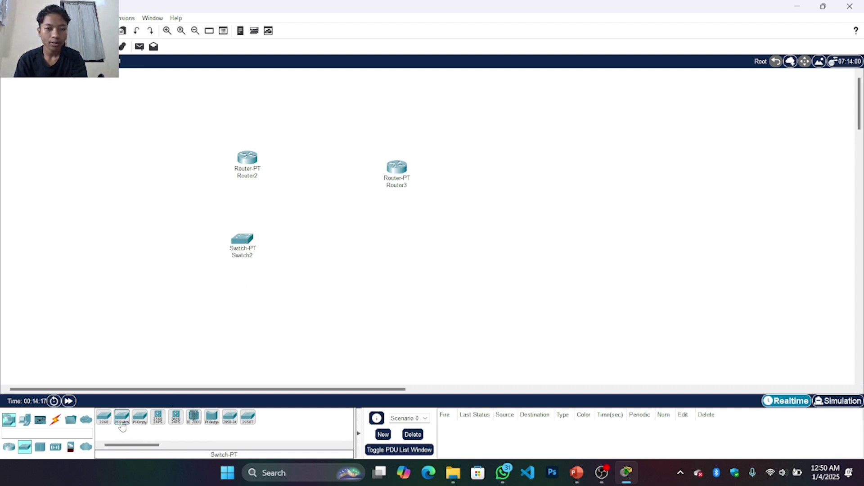
click(395, 236)
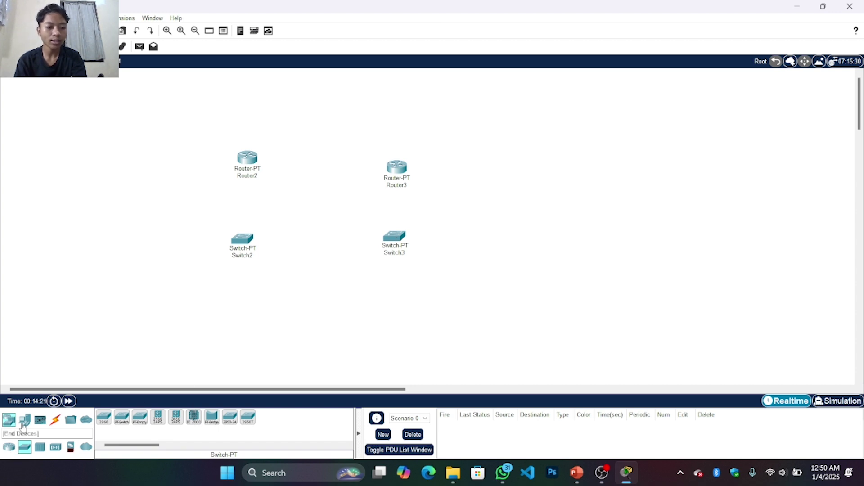
Place four PC-PT end devices in a row below the switches, two for each switch.
click(9, 420)
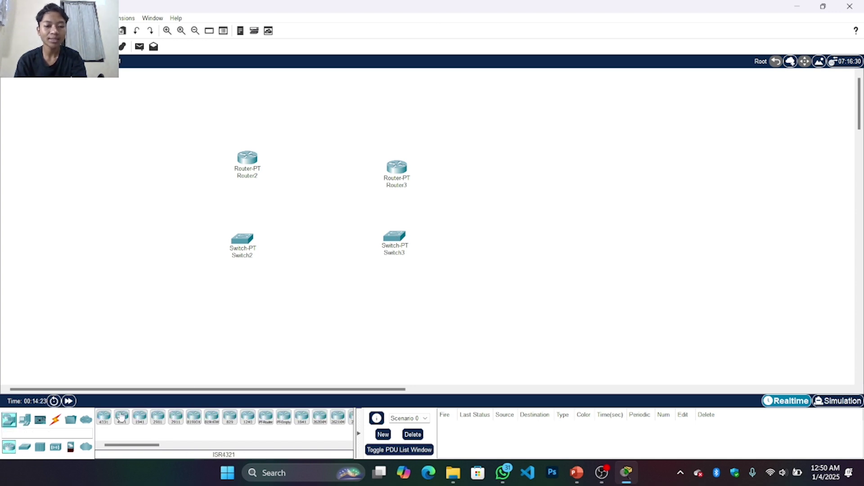
click(25, 419)
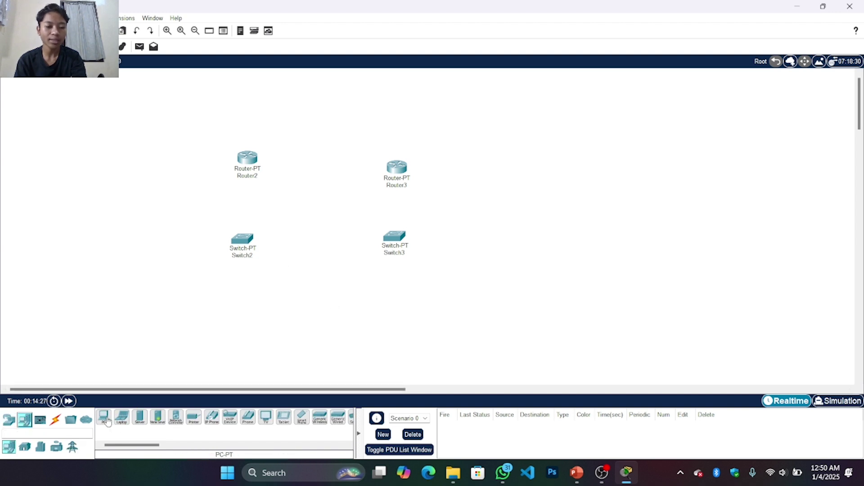
click(107, 421)
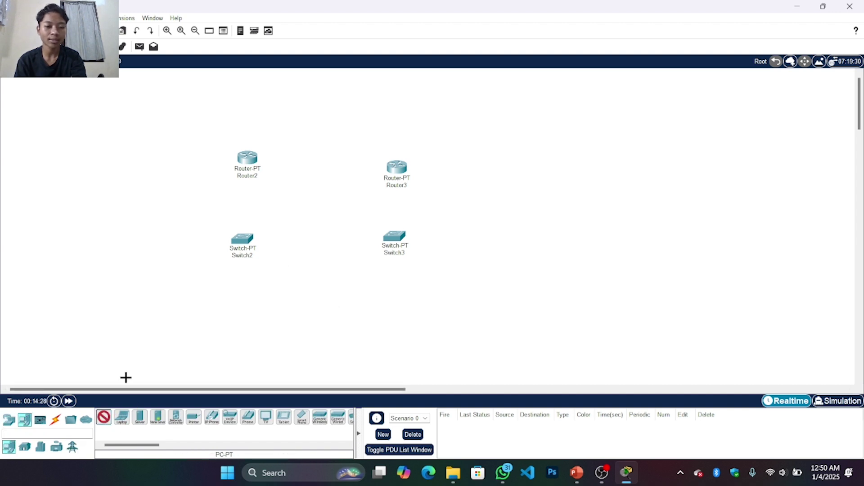
click(136, 297)
ctrl+click(103, 418)
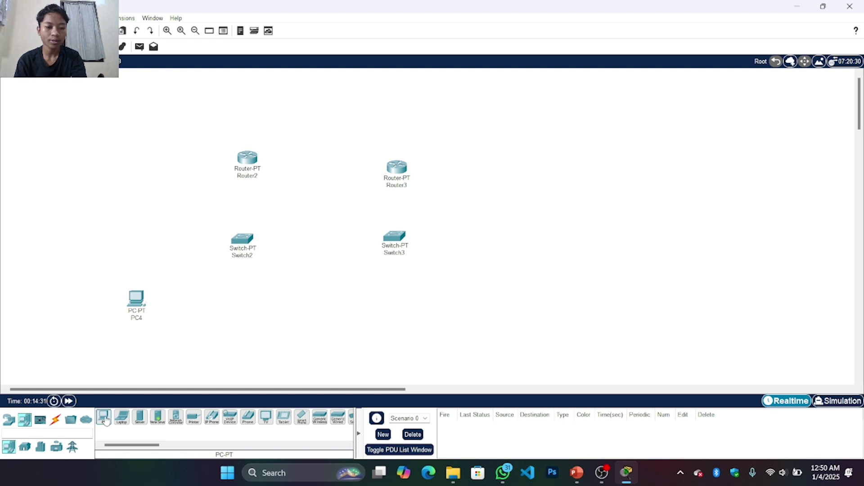
click(257, 300)
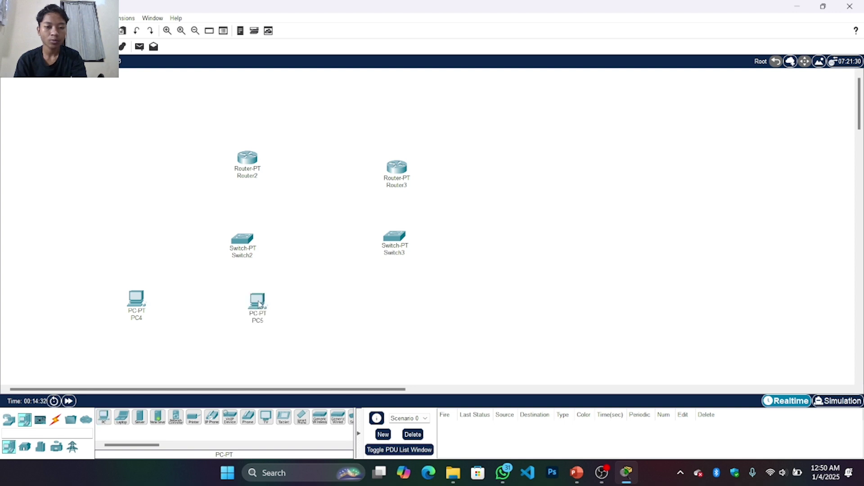
click(104, 417)
click(352, 303)
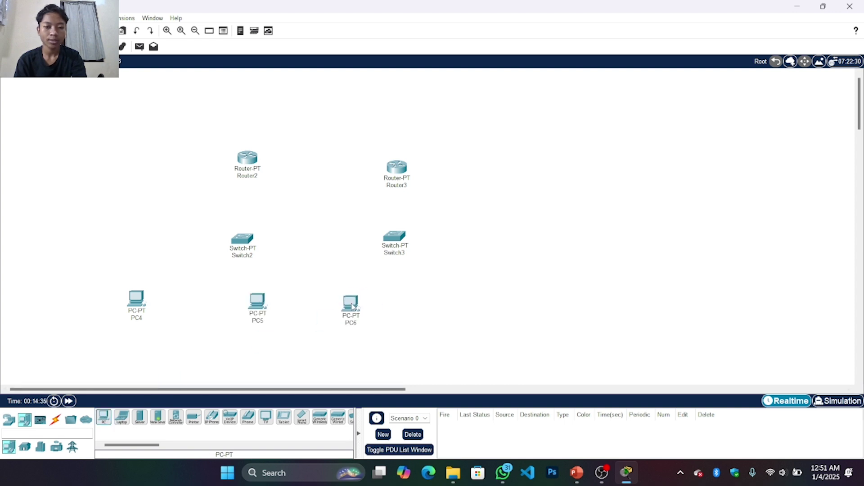
click(103, 417)
click(469, 302)
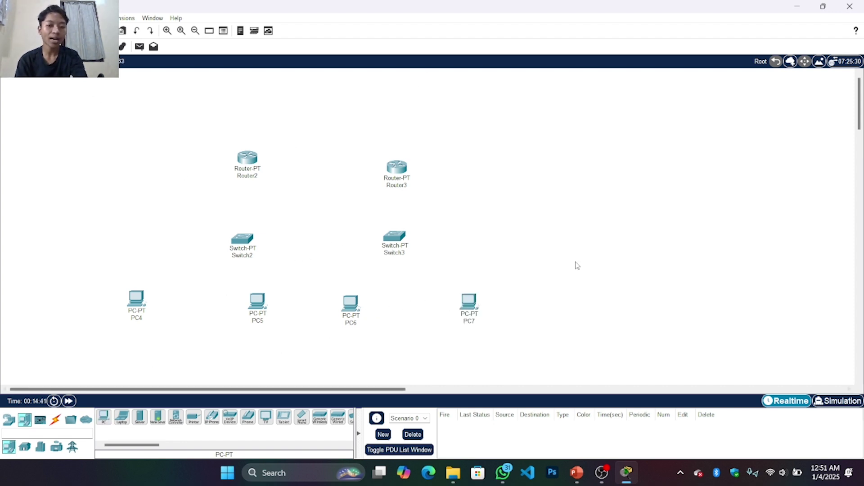
Connect PC4 FastEthernet0 to Switch2 FastEthernet0/1 with a copper straight-through cable.
click(55, 424)
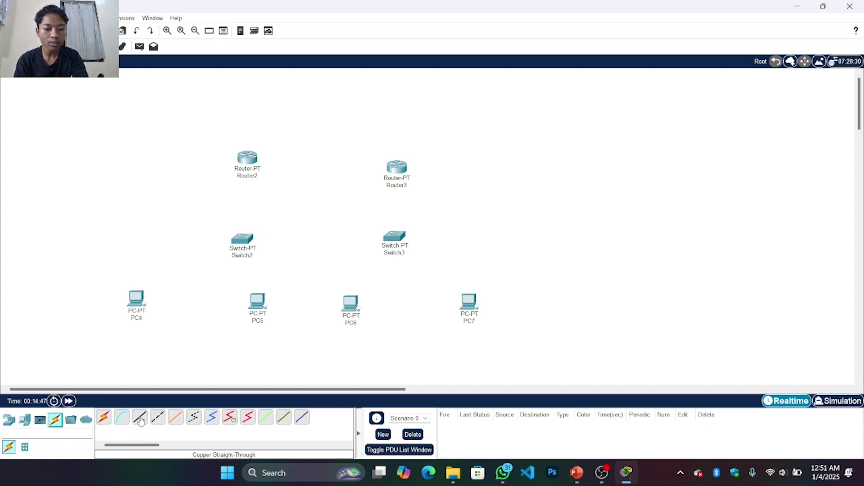
click(141, 419)
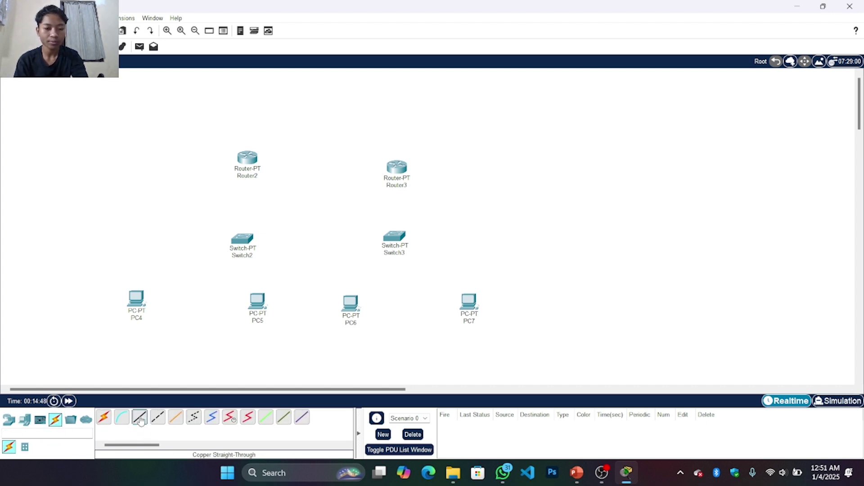
click(133, 309)
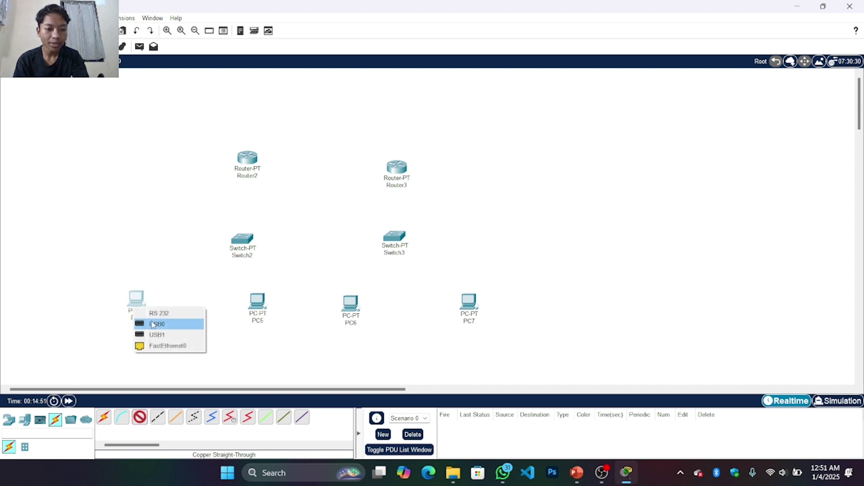
click(159, 346)
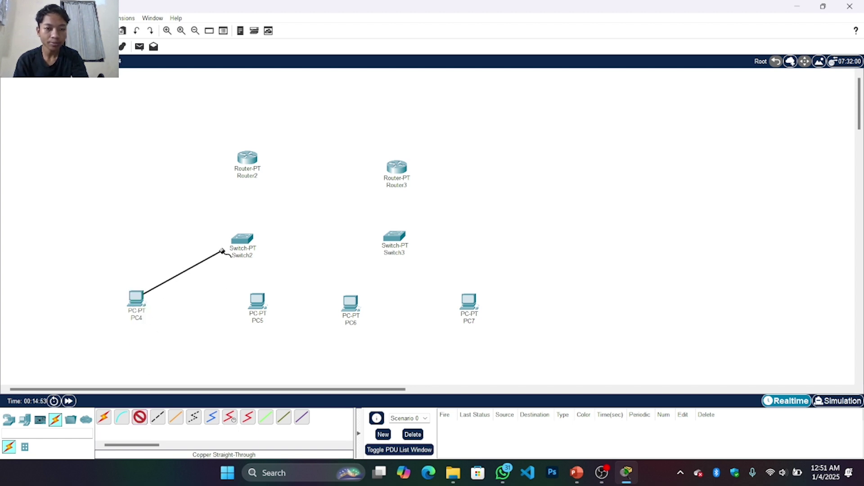
click(243, 240)
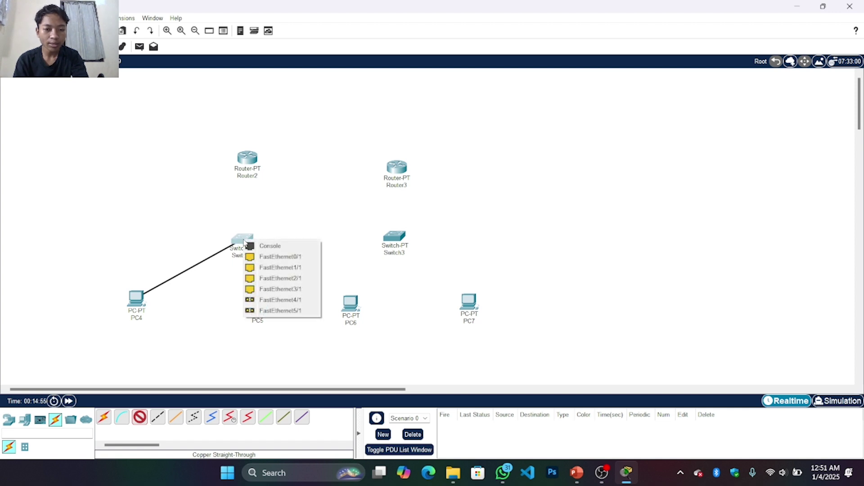
click(266, 260)
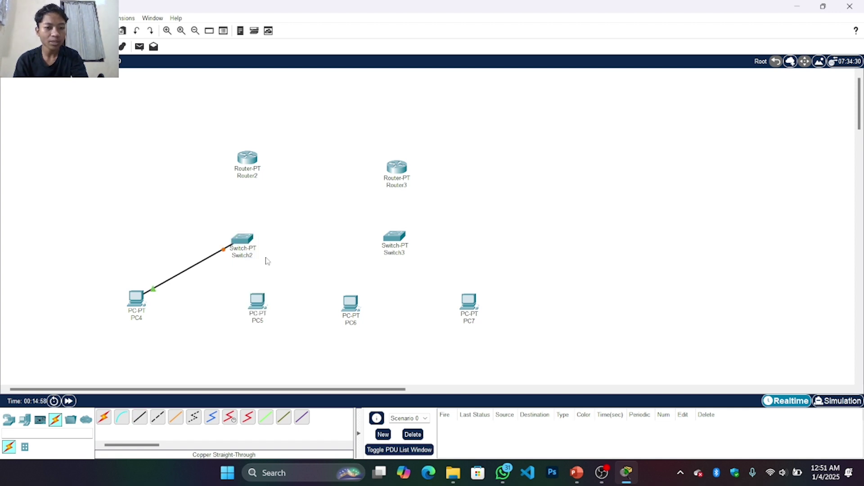
Connect PC5 FastEthernet0 to Switch2 FastEthernet1/1 with a copper straight-through cable.
click(139, 419)
click(267, 304)
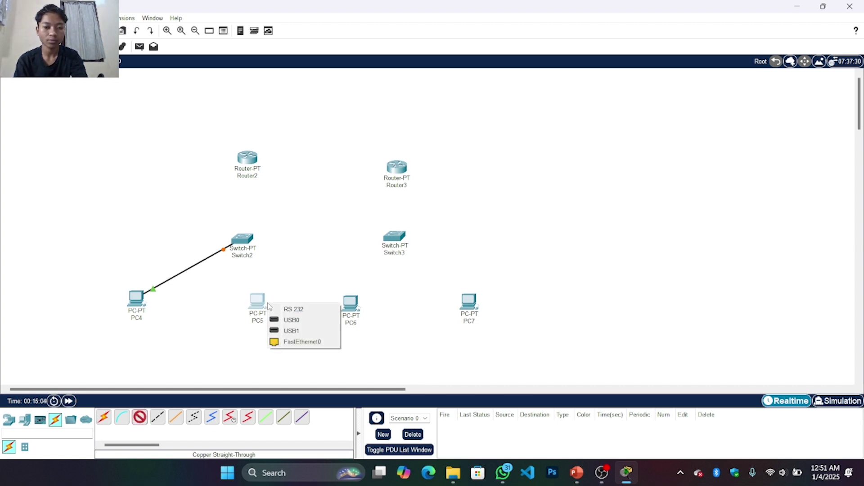
click(302, 342)
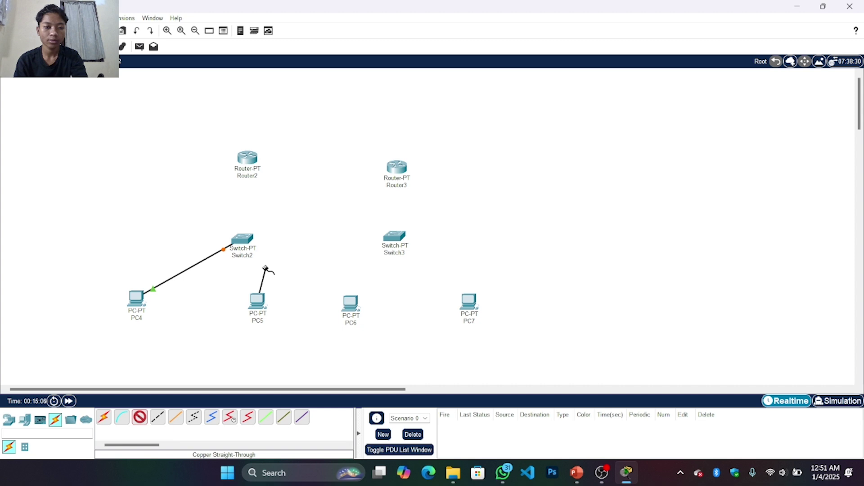
click(242, 243)
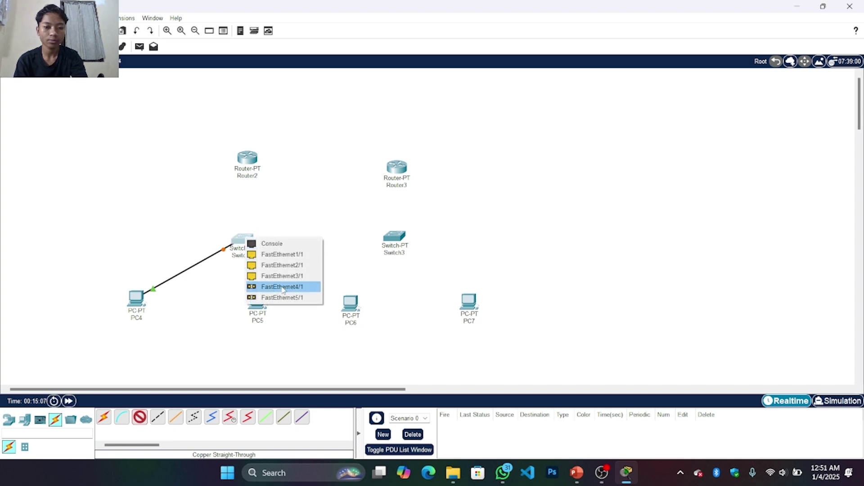
click(289, 254)
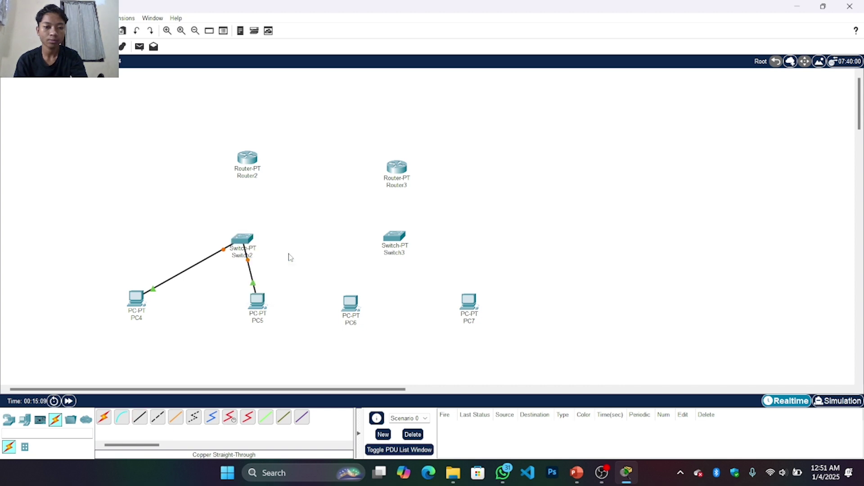
Connect Switch2 FastEthernet2/1 to Router2 FastEthernet0/0 with a copper straight-through cable and shift PC5 slightly down and to the right.
click(140, 418)
click(244, 241)
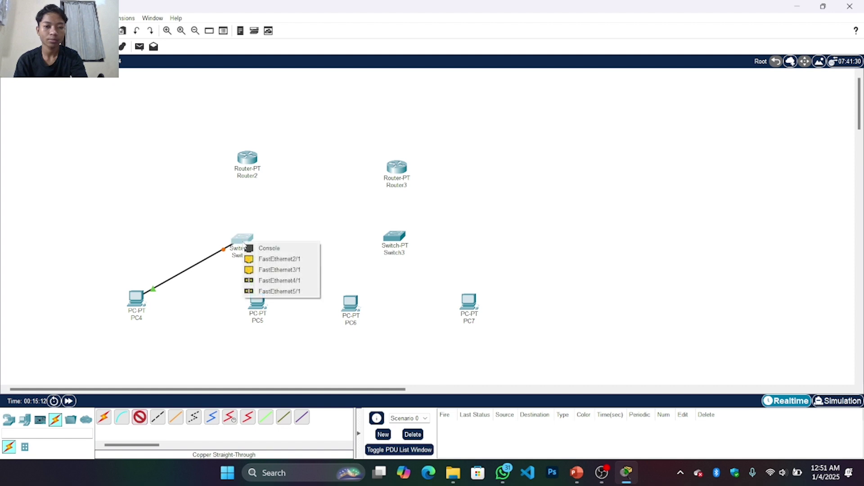
click(279, 259)
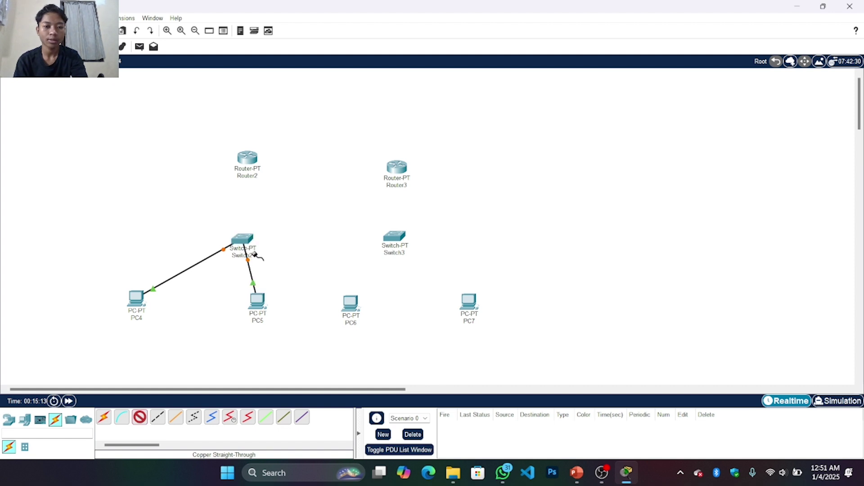
click(247, 156)
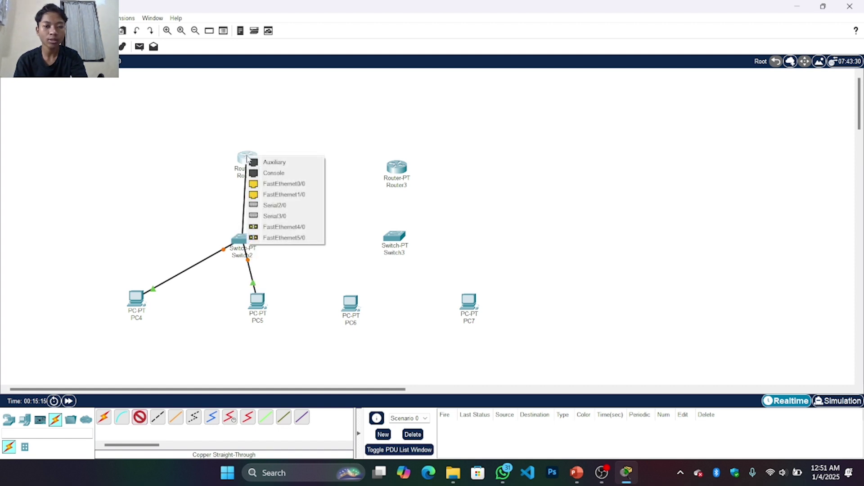
click(269, 187)
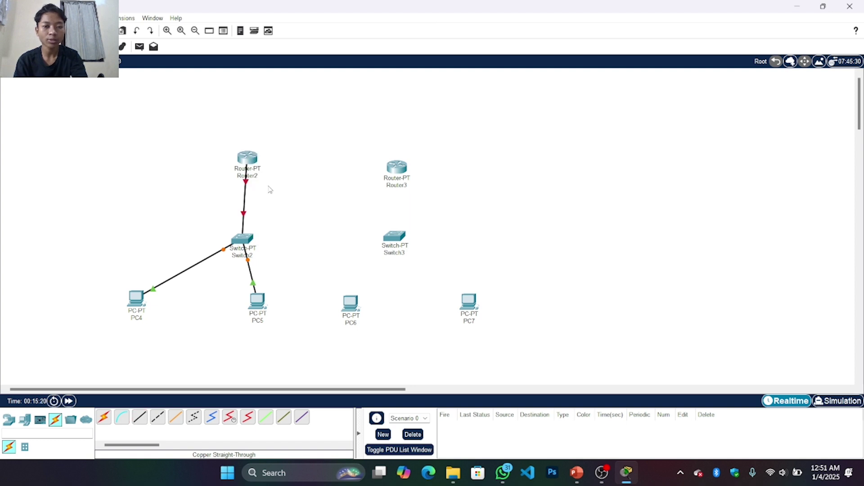
drag(258, 296, 266, 301)
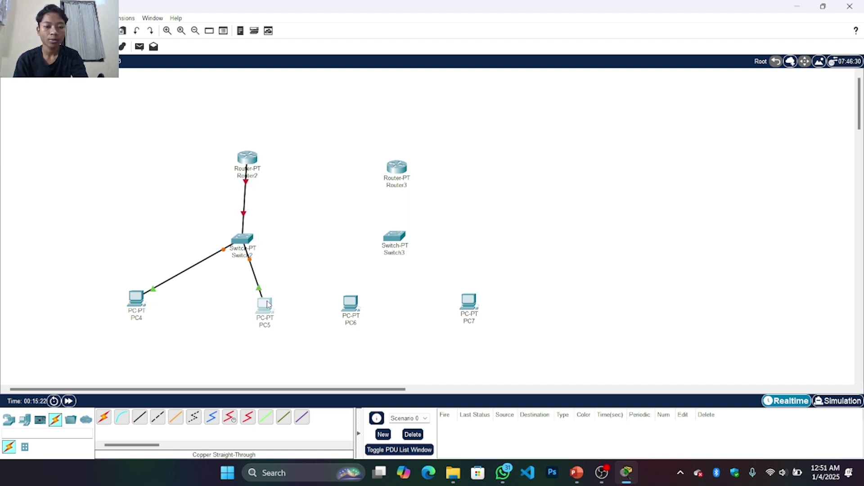
Connect PC6 FastEthernet0 to Switch3 FastEthernet0/1 with a copper straight-through cable.
click(143, 418)
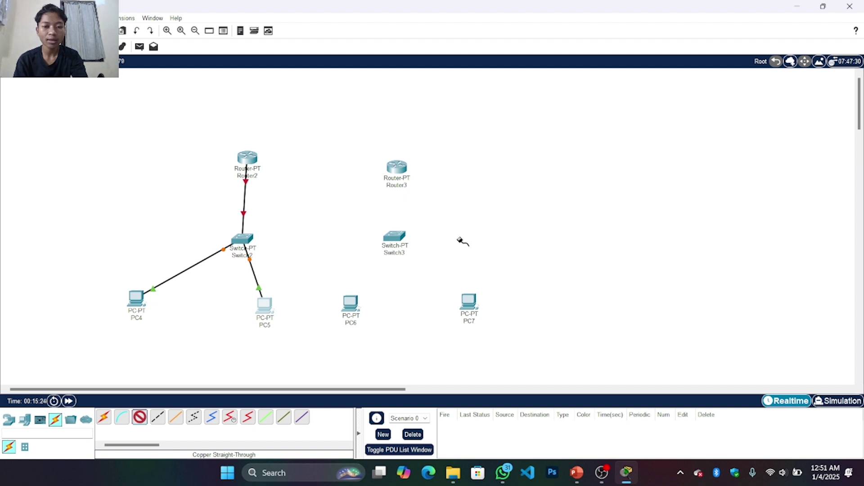
click(356, 305)
click(391, 343)
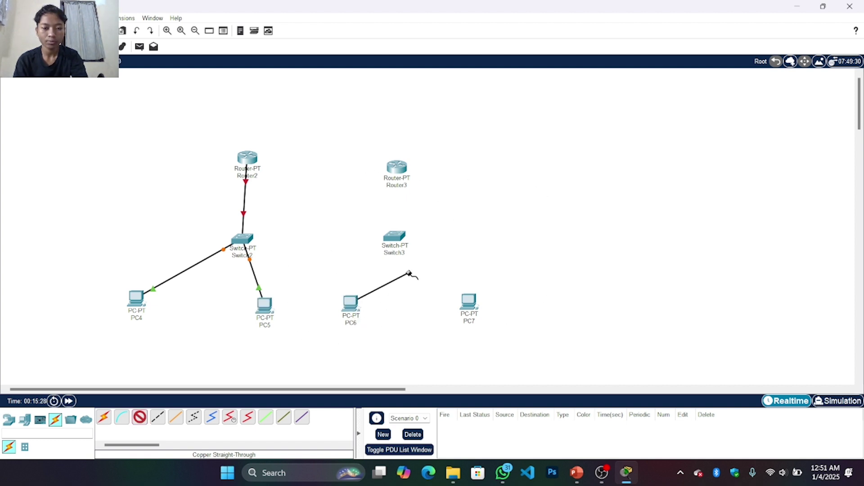
click(399, 234)
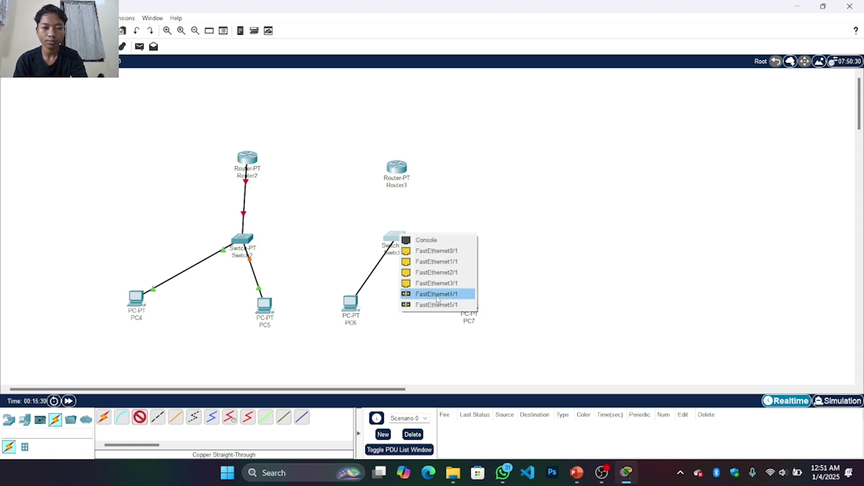
click(448, 252)
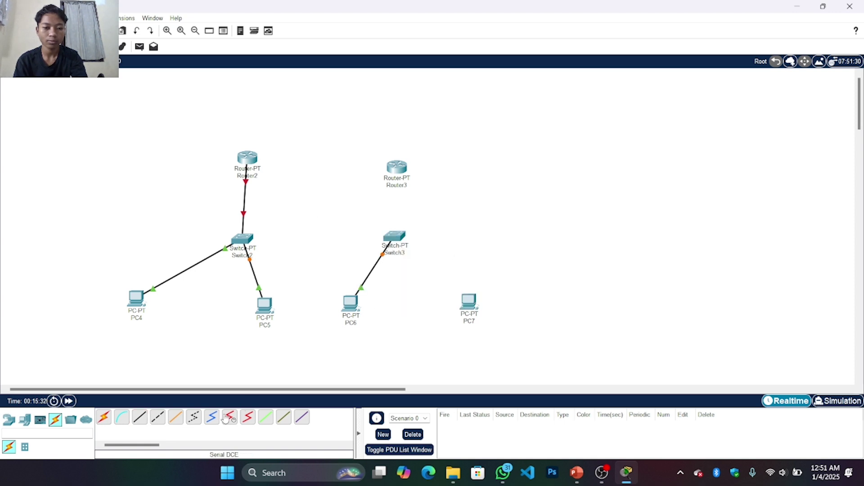
Connect PC7 FastEthernet0 to Switch3 FastEthernet1/1 with a copper straight-through cable.
click(140, 417)
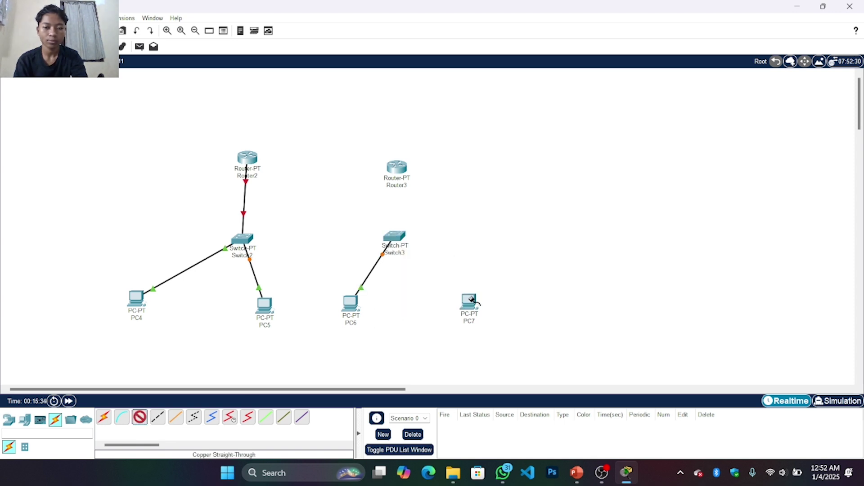
click(470, 302)
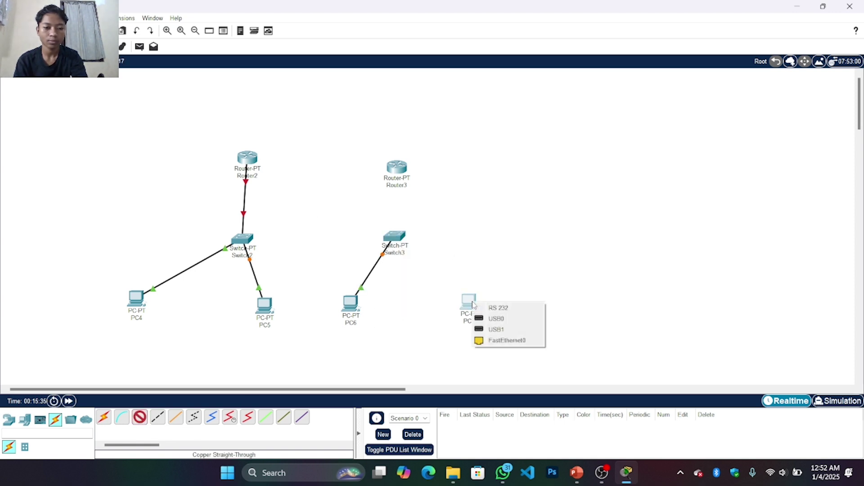
click(512, 341)
click(395, 237)
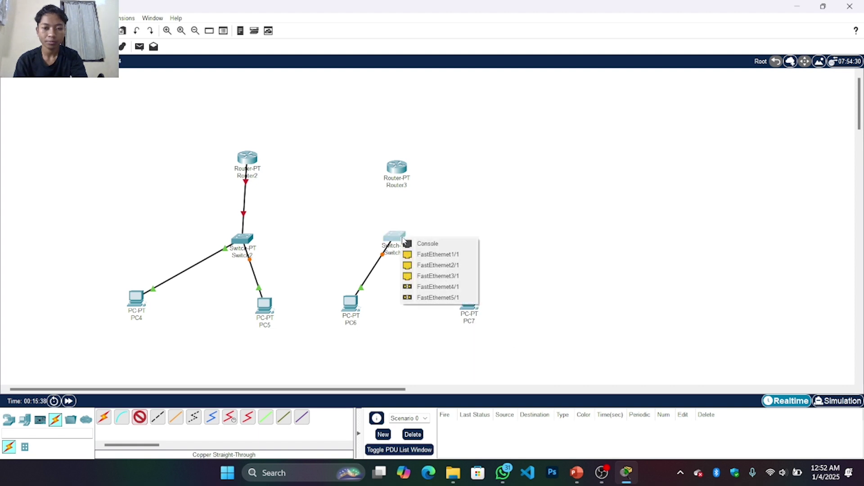
click(429, 255)
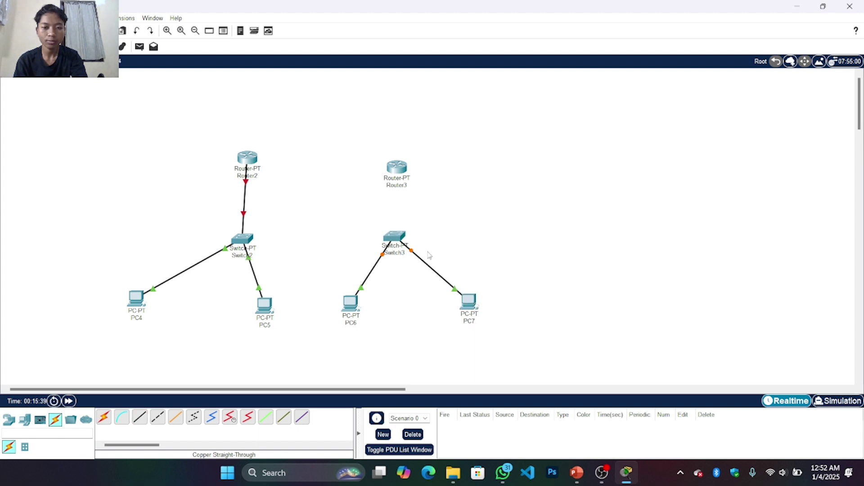
Connect Switch3 FastEthernet2/1 to Router3 FastEthernet0/0 with a copper straight-through cable.
click(140, 416)
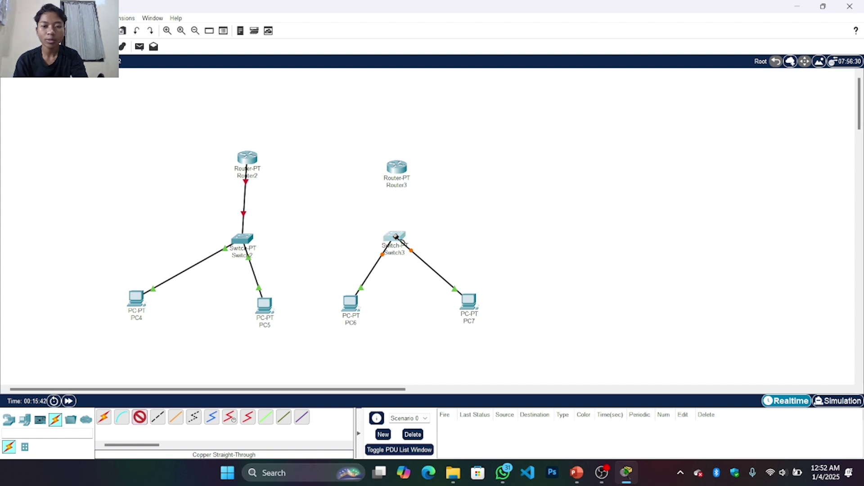
click(396, 237)
click(414, 254)
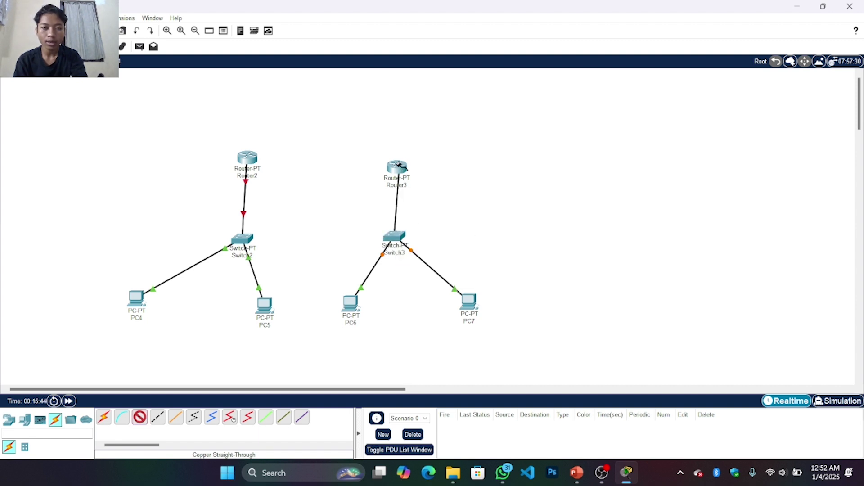
click(404, 169)
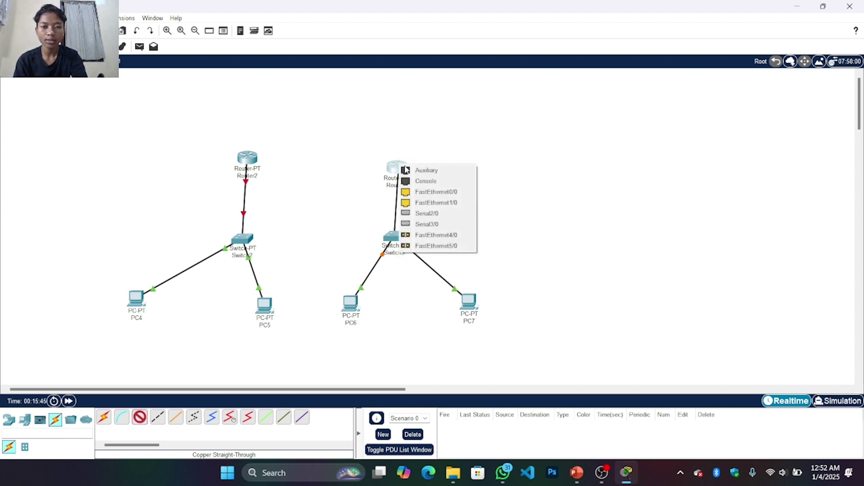
click(428, 195)
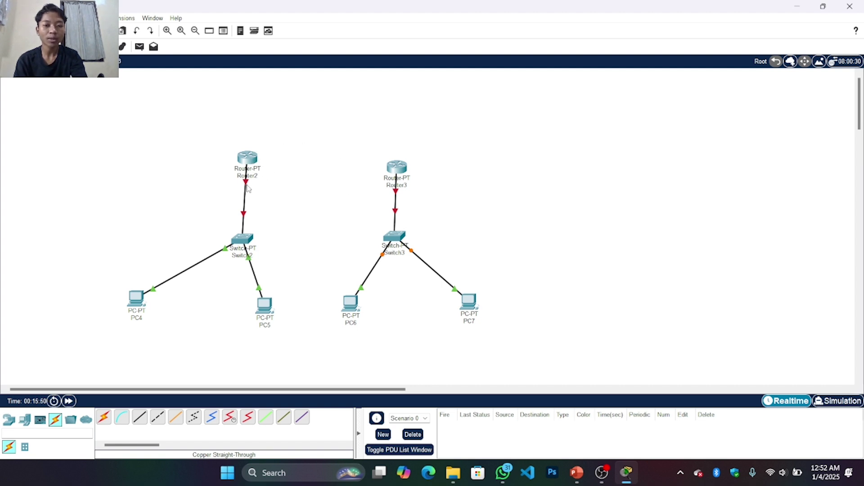
Connect Router2 Serial2/0 to Router3 Serial2/0 with a Serial DCE cable.
click(230, 419)
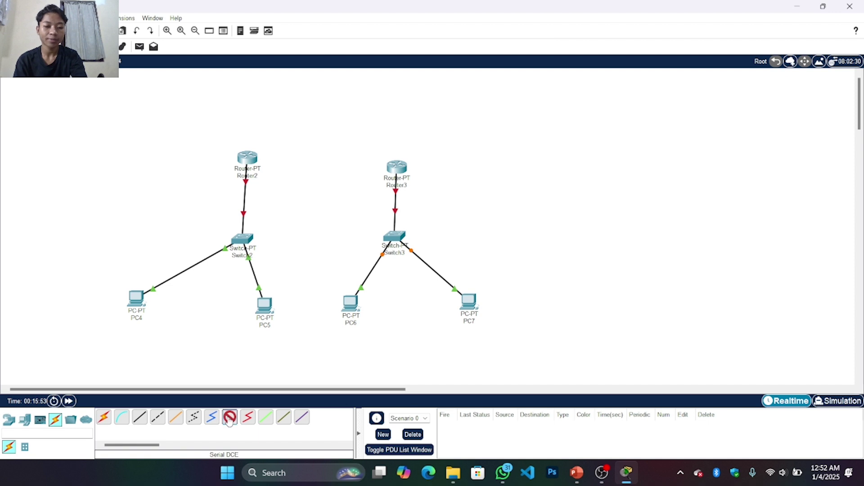
click(250, 159)
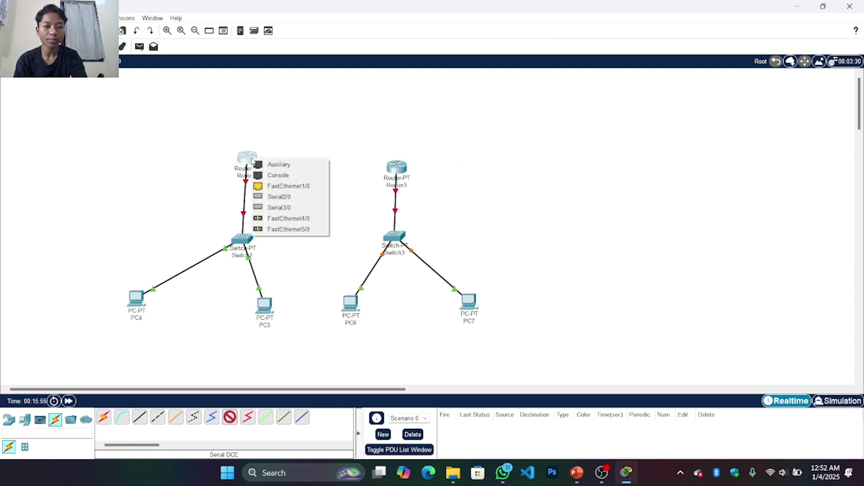
click(276, 198)
click(396, 167)
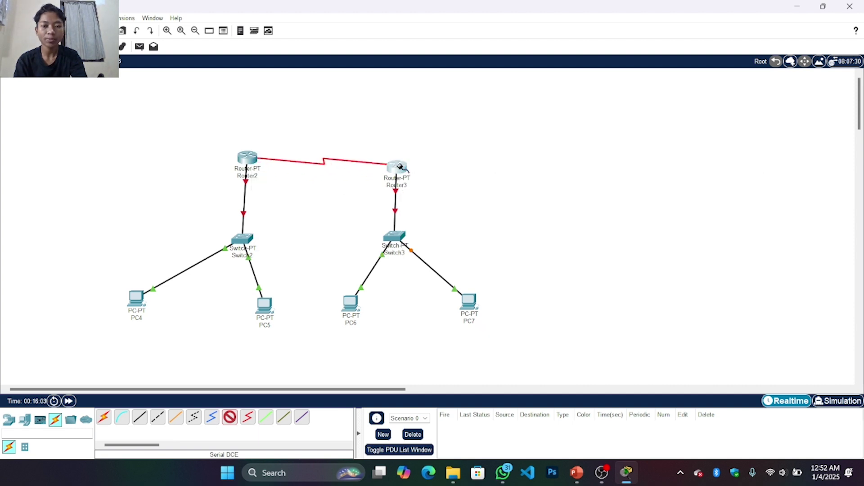
click(396, 167)
click(437, 205)
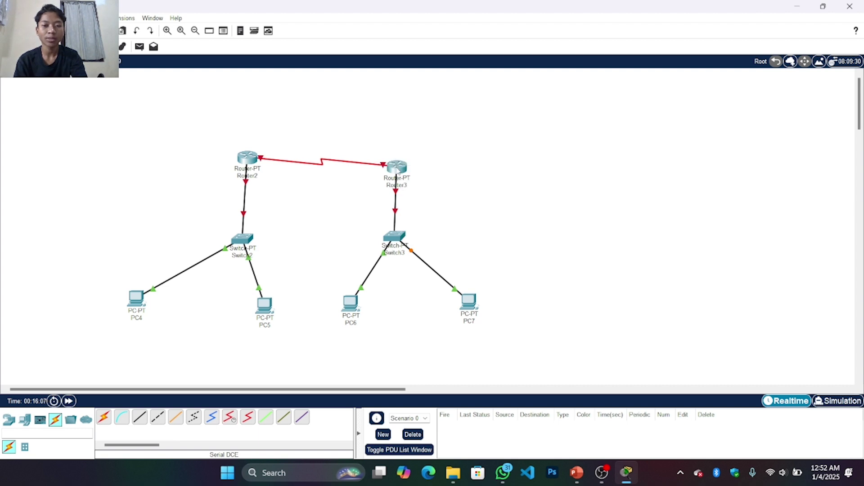
Tidy the layout by leveling Router3 with Router2, centering Router2 and Switch2 above PC4 and PC5, and nudging Switch3 and PC6.
drag(399, 170, 397, 163)
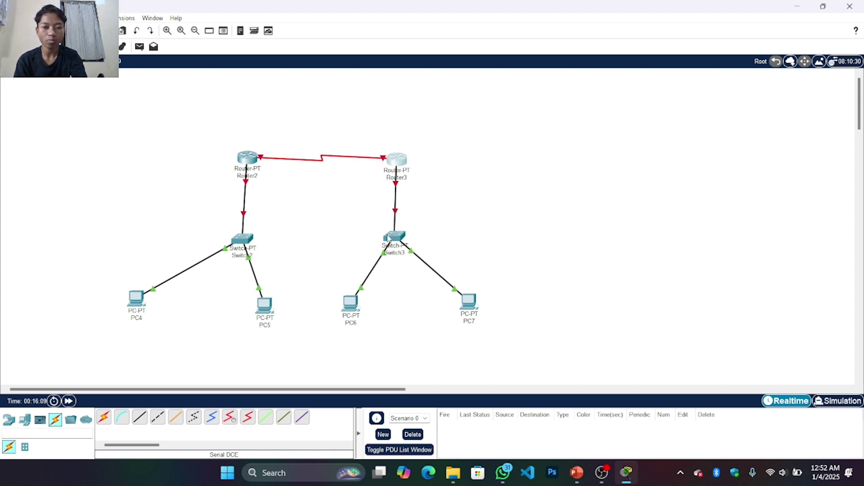
drag(388, 238, 389, 244)
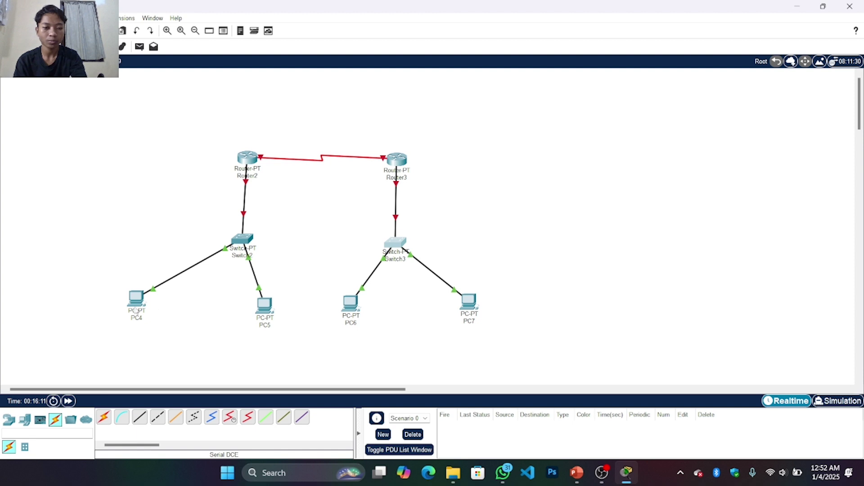
drag(135, 311, 190, 313)
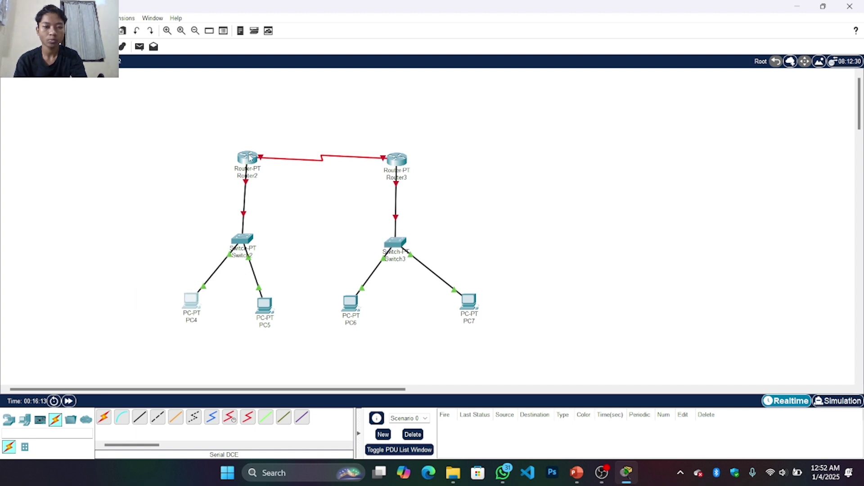
drag(250, 158, 228, 156)
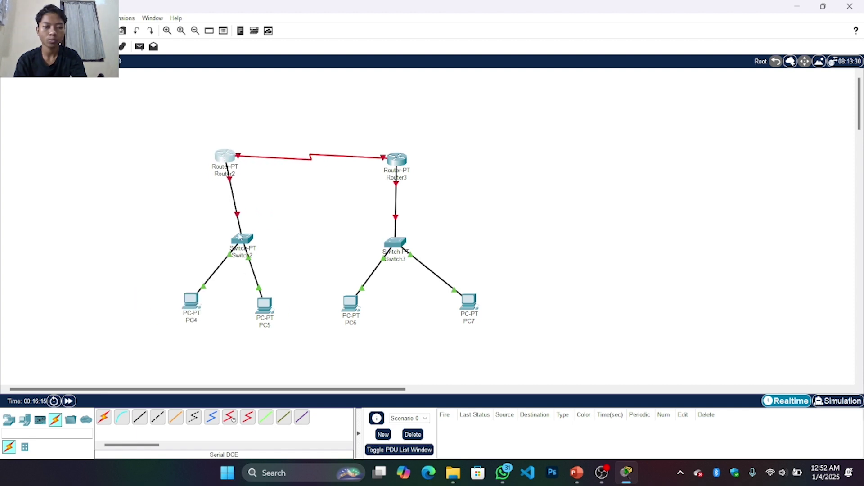
drag(240, 236, 222, 237)
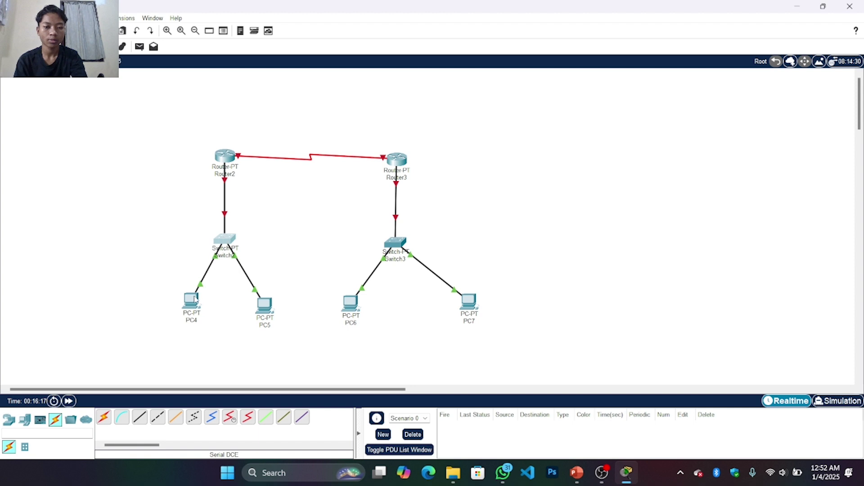
drag(195, 300, 186, 304)
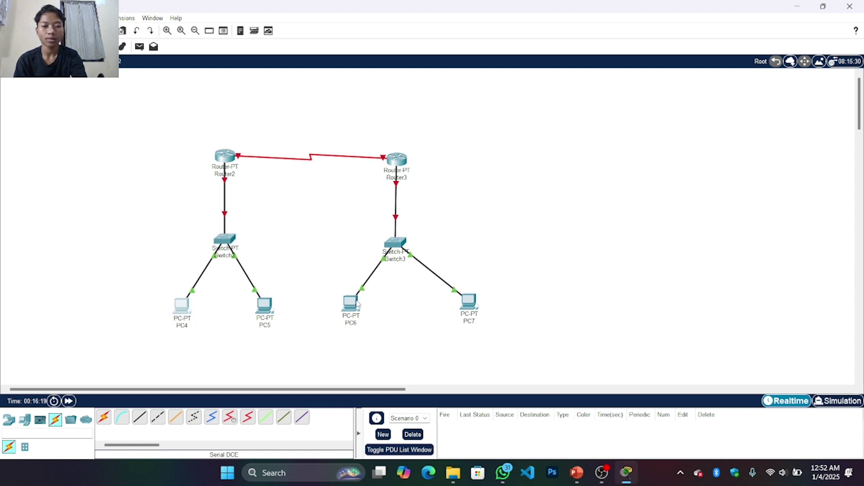
drag(350, 301, 355, 298)
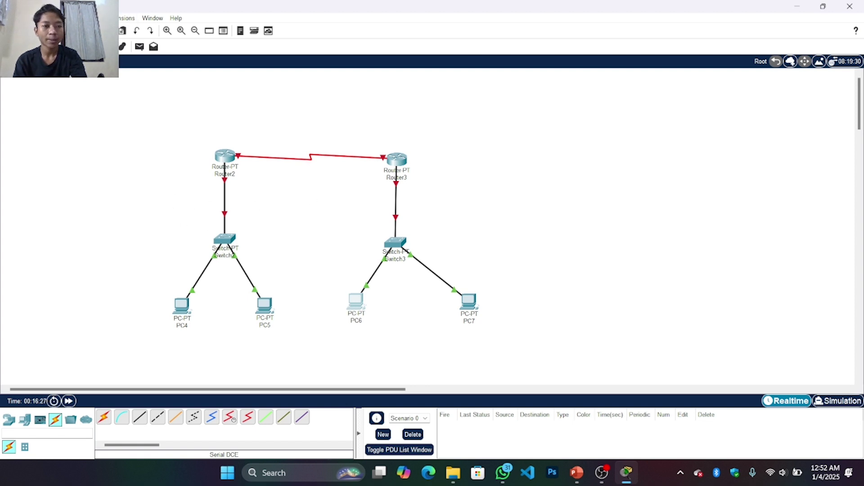
Add the note 192.168.10.1 above Router2 and the note 192.168.10.2 above Router3.
click(213, 135)
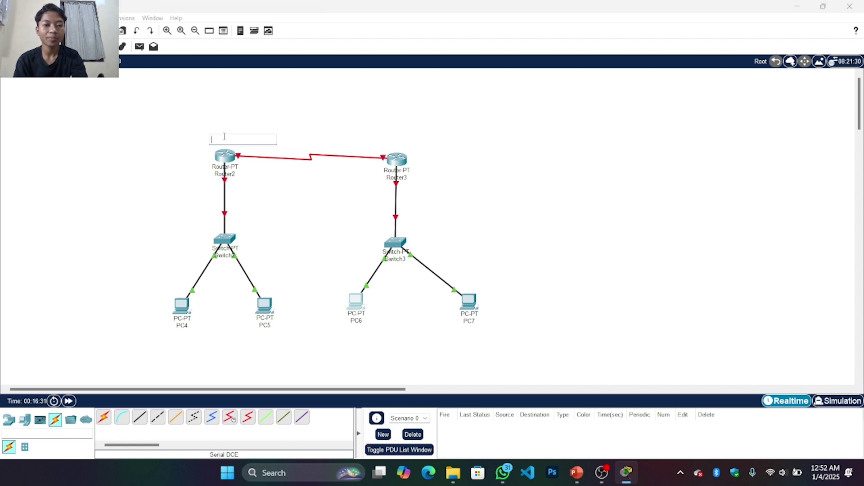
text(192.168.10.1)
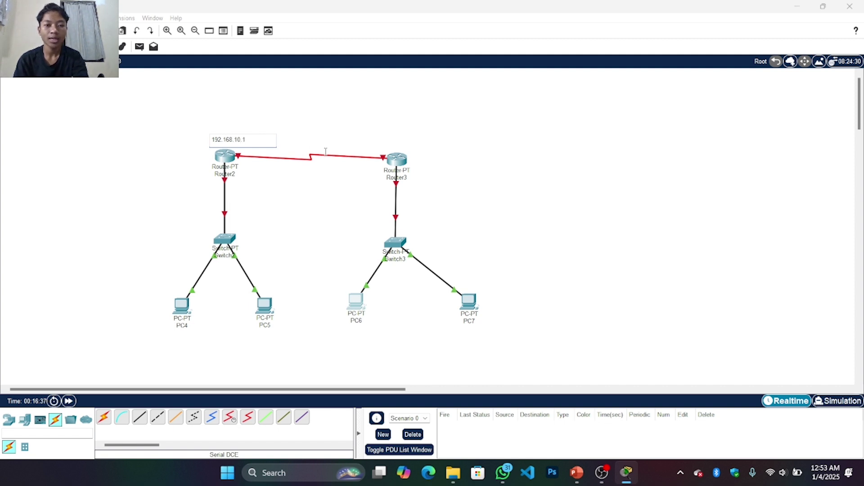
click(382, 142)
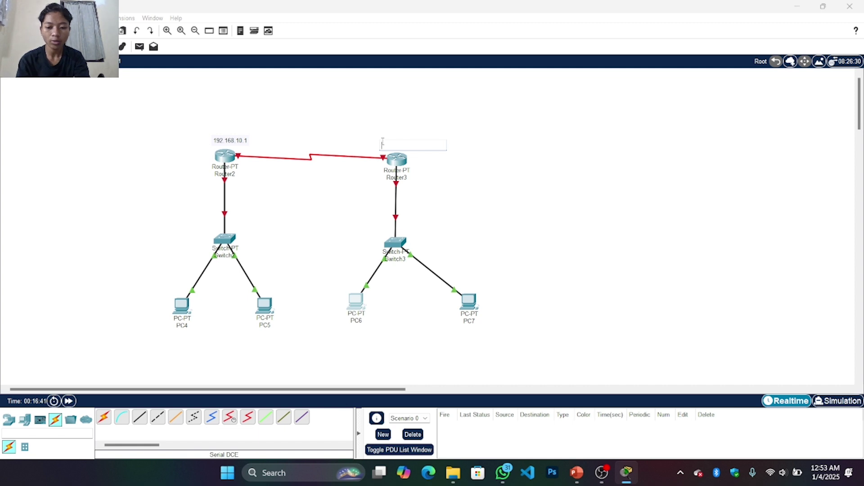
text(192)
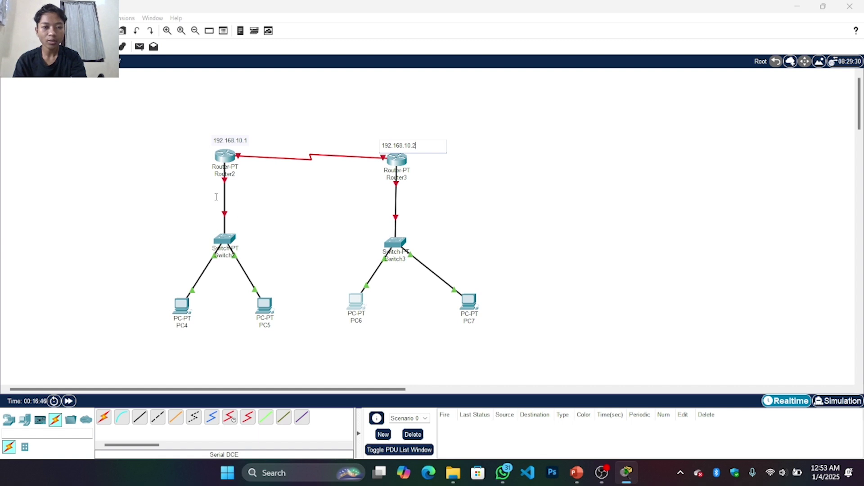
Add the note 192.168.1.1 beside the Router2–Switch2 link and 192.168.2.1 beside the Router3–Switch3 link.
click(181, 189)
text(192.168.1.1)
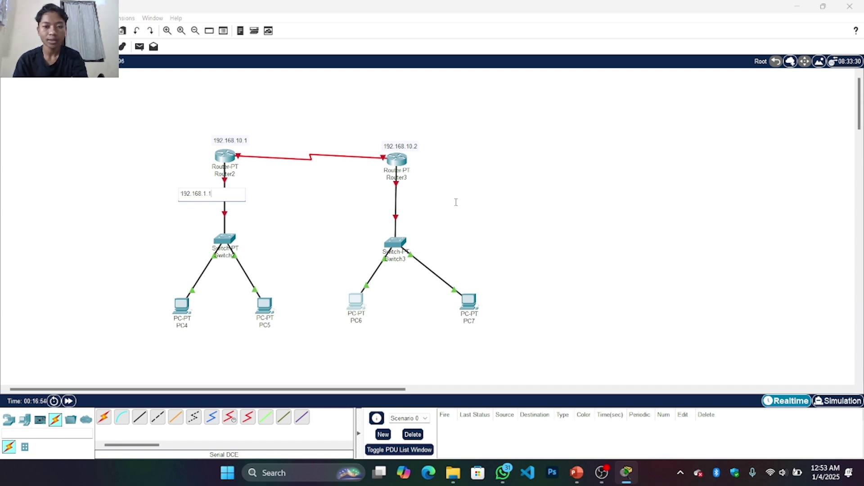
click(412, 199)
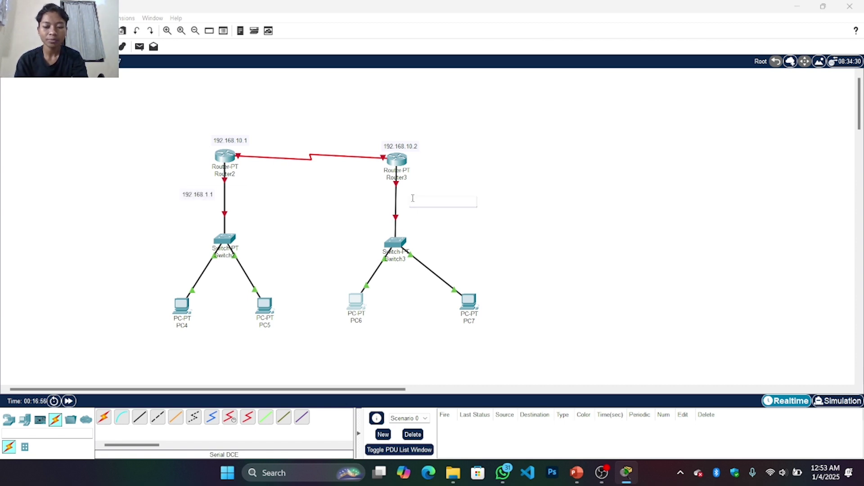
text(192.168.2.1)
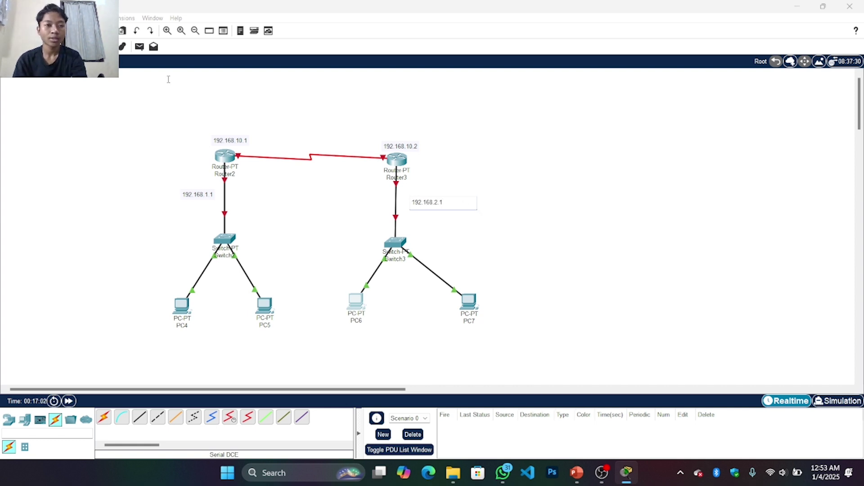
key(Escape)
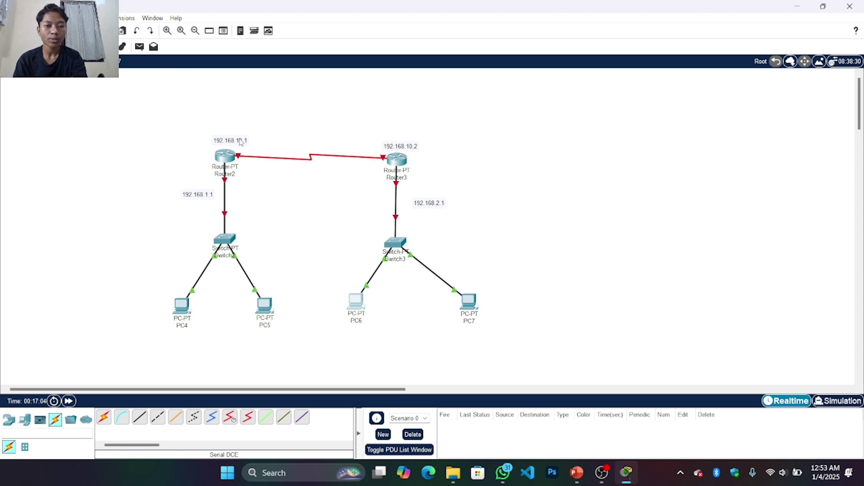
Center the 192.168.10.1 note over Router2 and shift the 192.168.2.1 and 192.168.1.1 notes closer to their router links.
drag(241, 142, 236, 143)
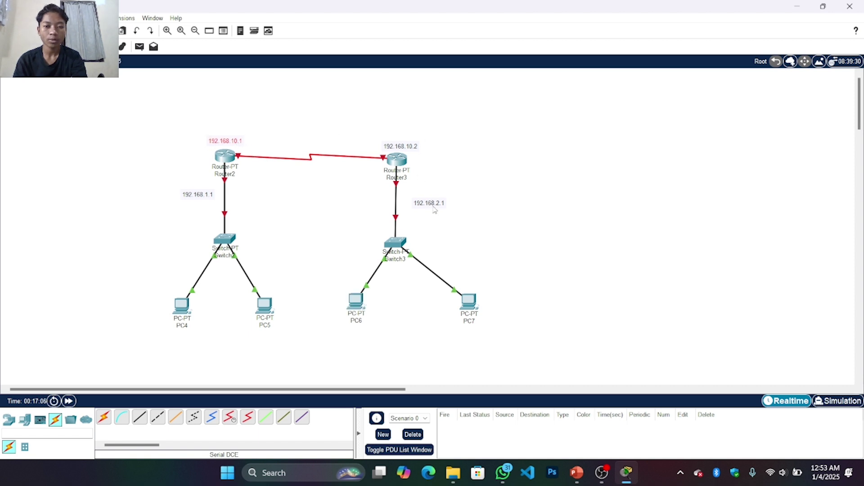
drag(433, 208, 419, 202)
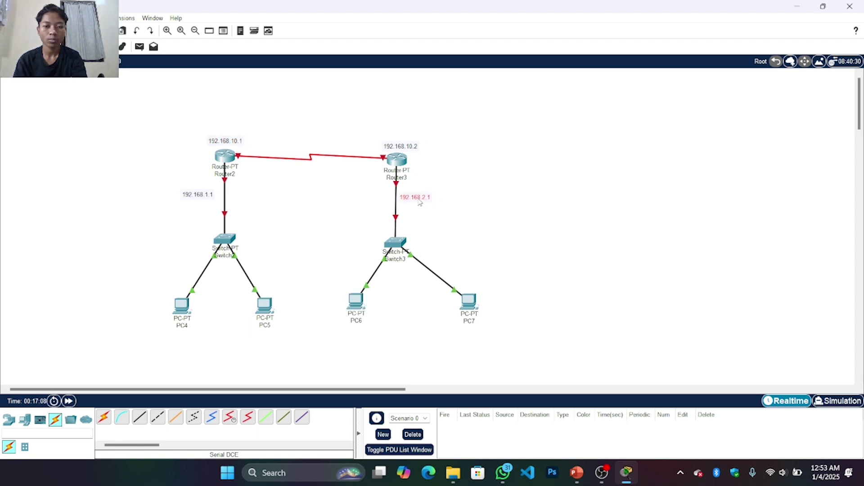
click(190, 203)
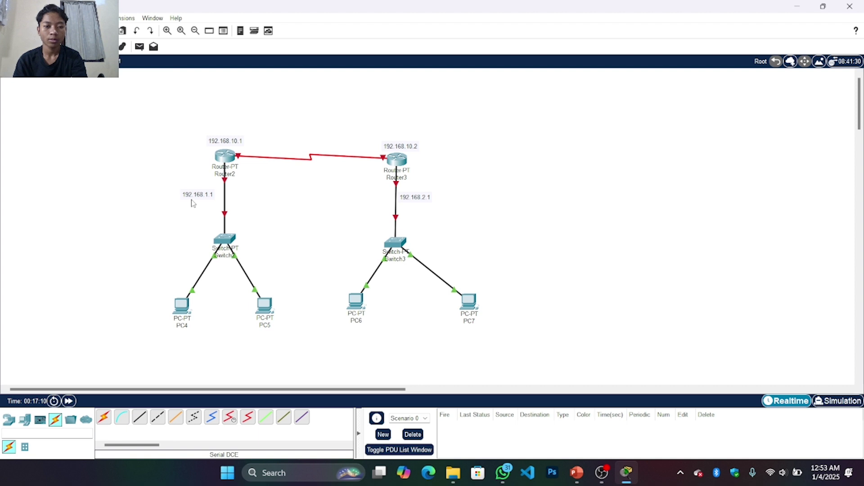
drag(192, 202, 194, 203)
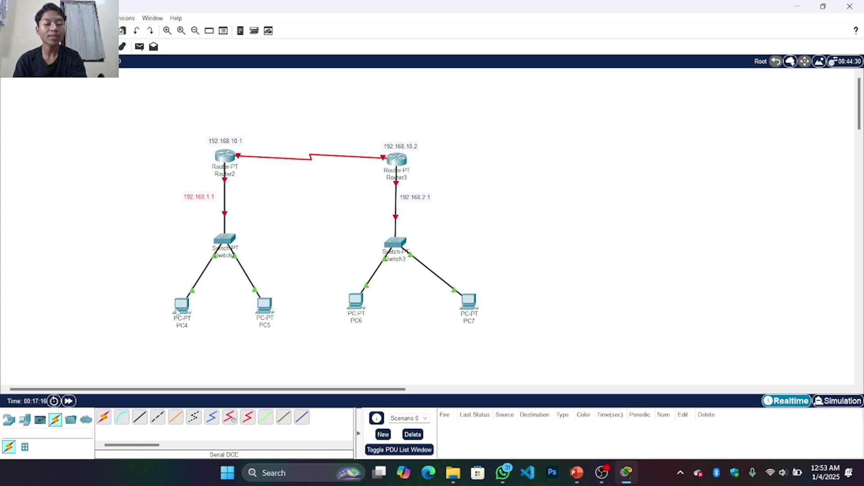
Give PC4 the static IPv4 address 192.168.1.2 with subnet mask 255.255.255.0.
click(186, 311)
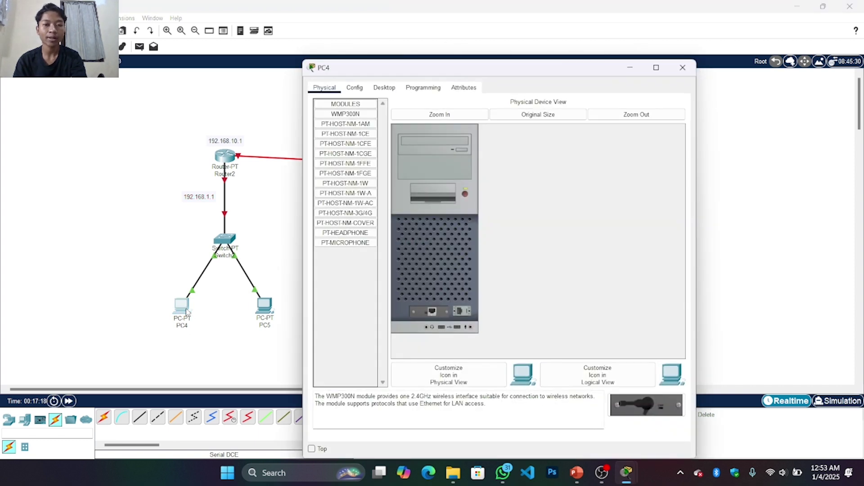
click(384, 88)
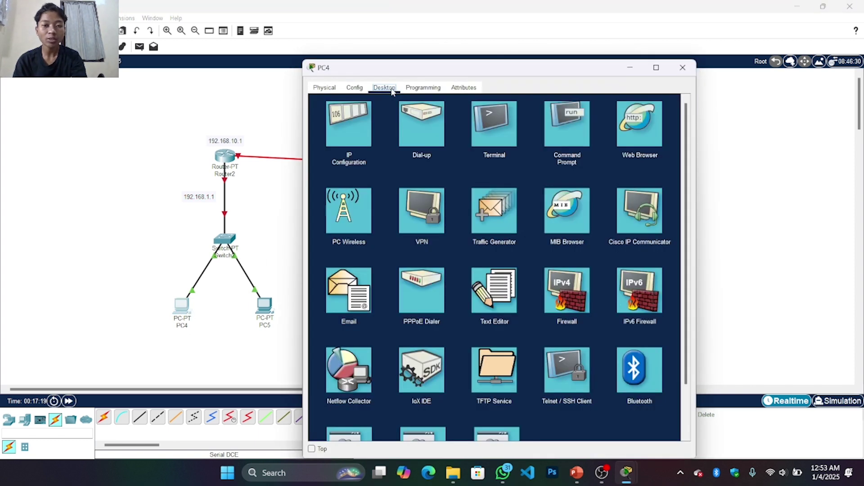
click(359, 143)
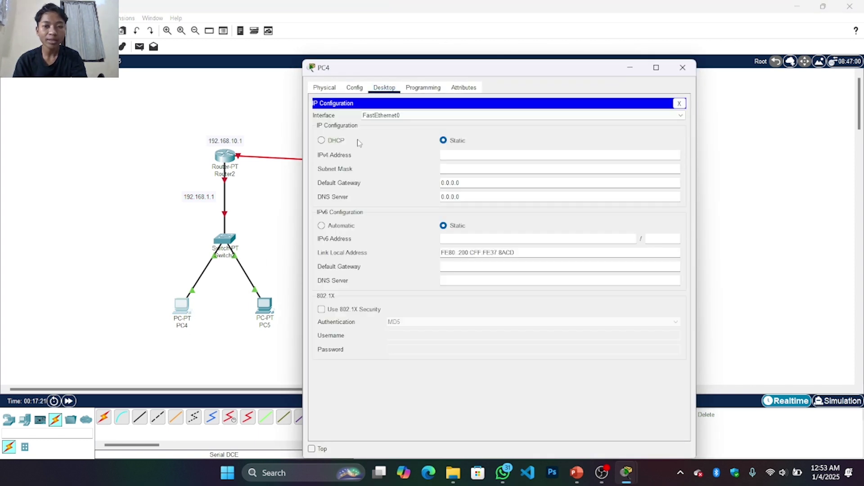
click(448, 155)
text(192)
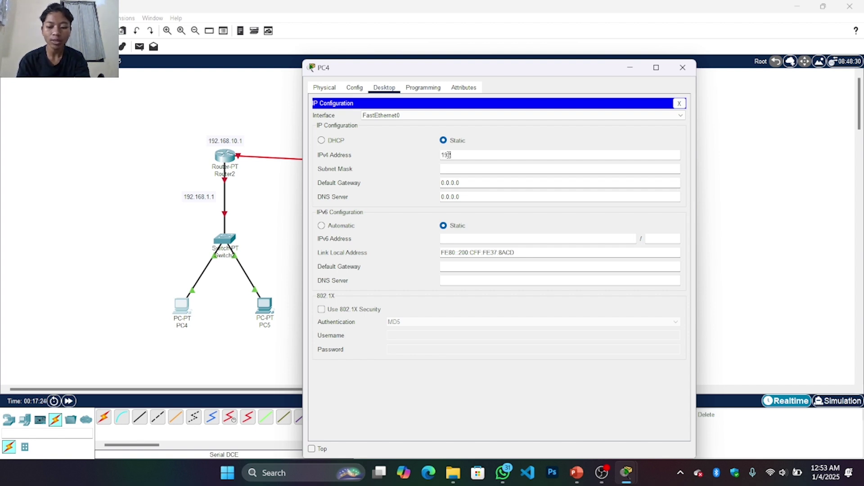
text(.168)
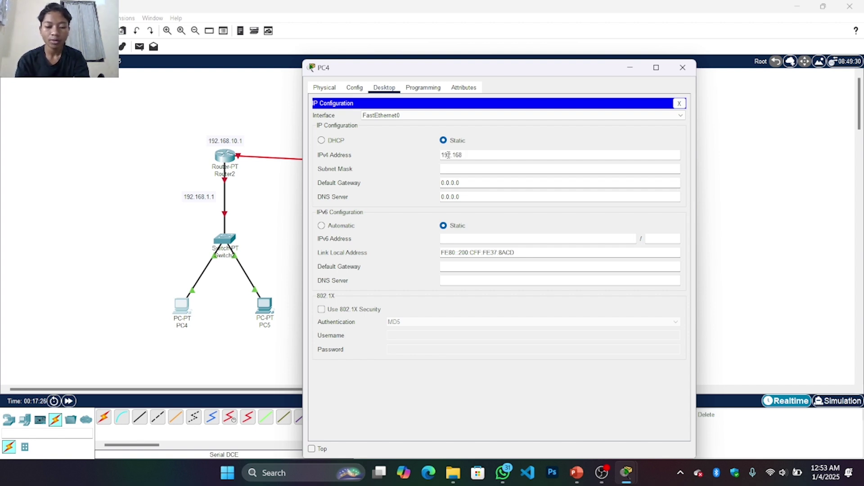
text(.1.2)
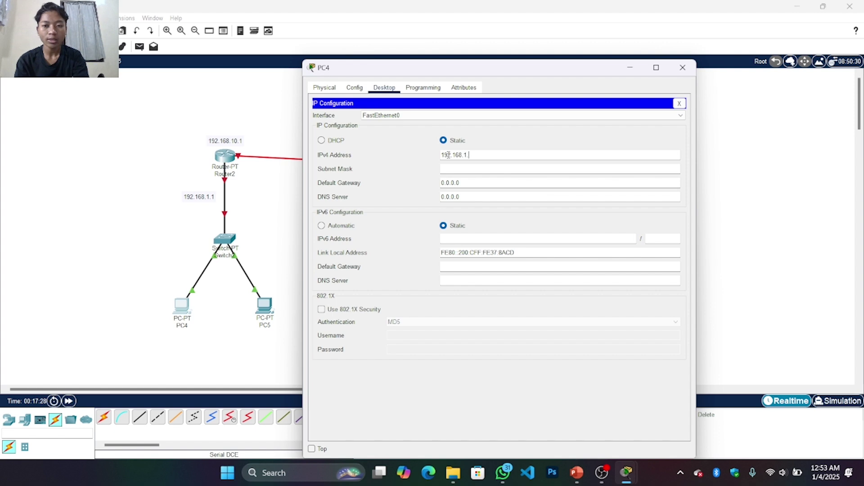
click(454, 167)
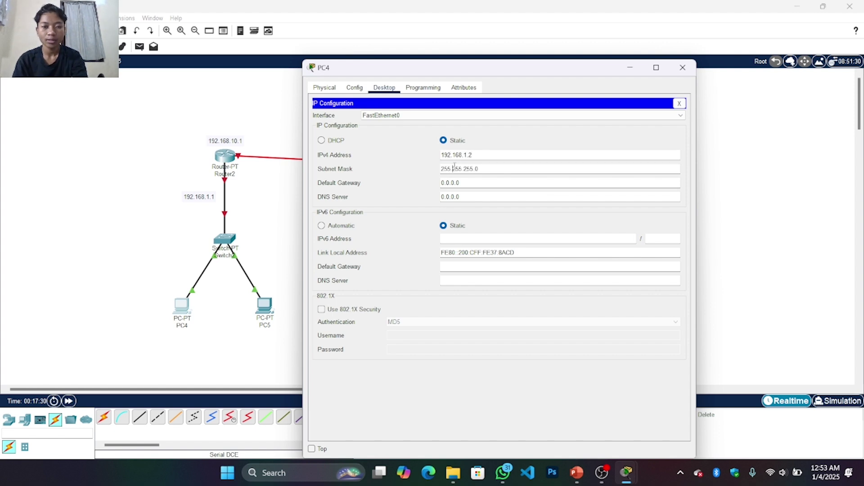
Set PC4's IPv4 default gateway to 192.168.1.1 and close its configuration window.
click(468, 183)
key(BackSpace)
key(BackSpace)
key(BackSpace)
key(BackSpace)
key(BackSpace)
key(BackSpace)
key(BackSpace)
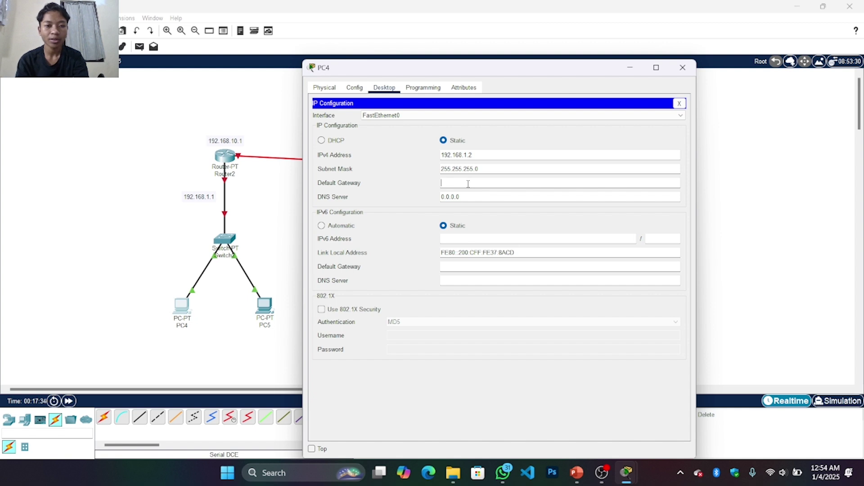
text(192.16)
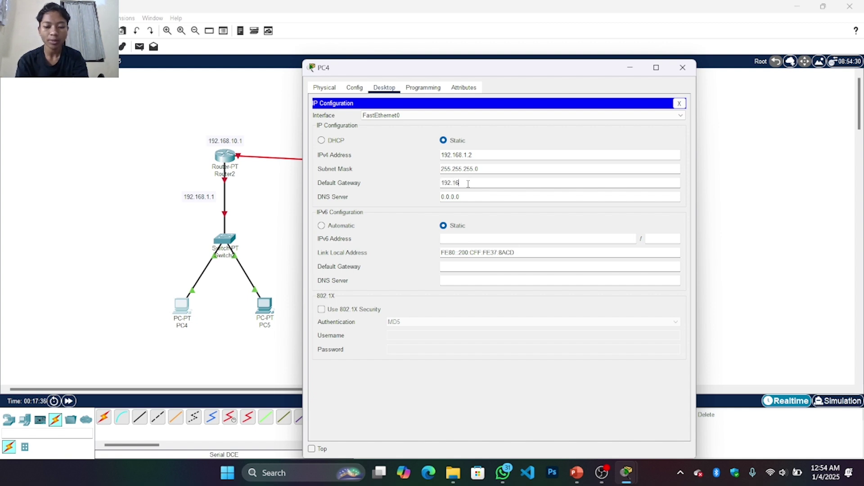
text(8.1.1)
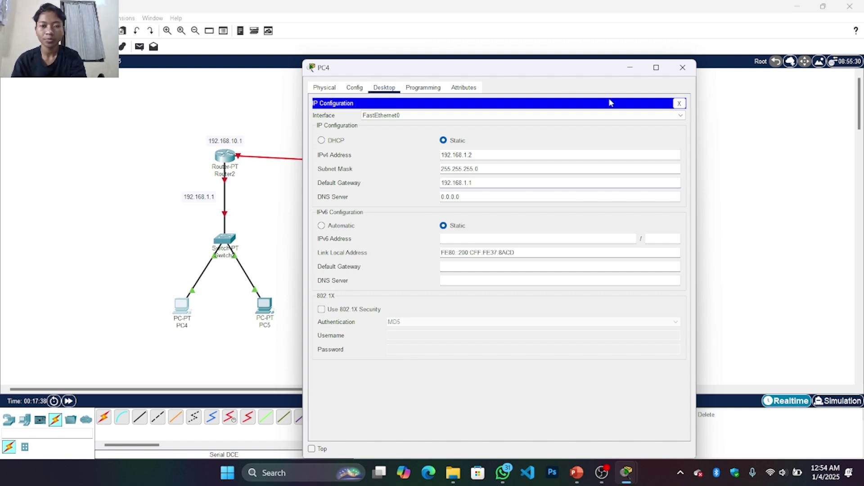
click(685, 71)
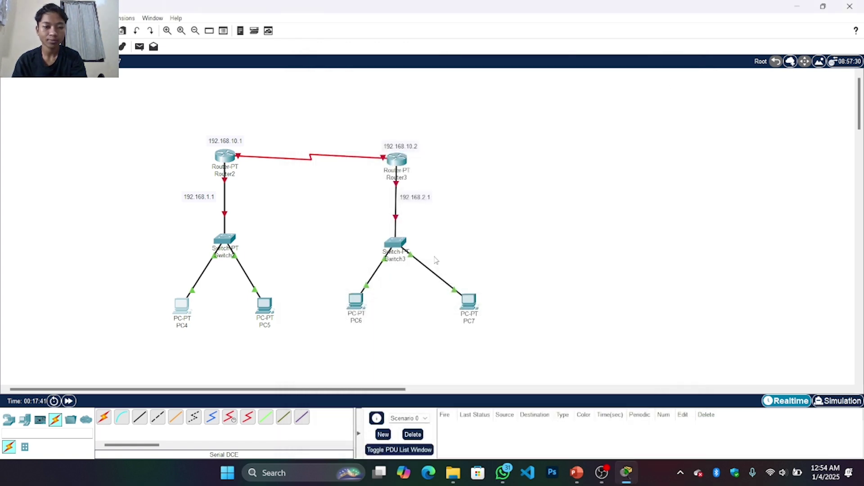
Give PC5 the static IPv4 address 192.168.1.3 with subnet mask 255.255.255.0.
click(272, 314)
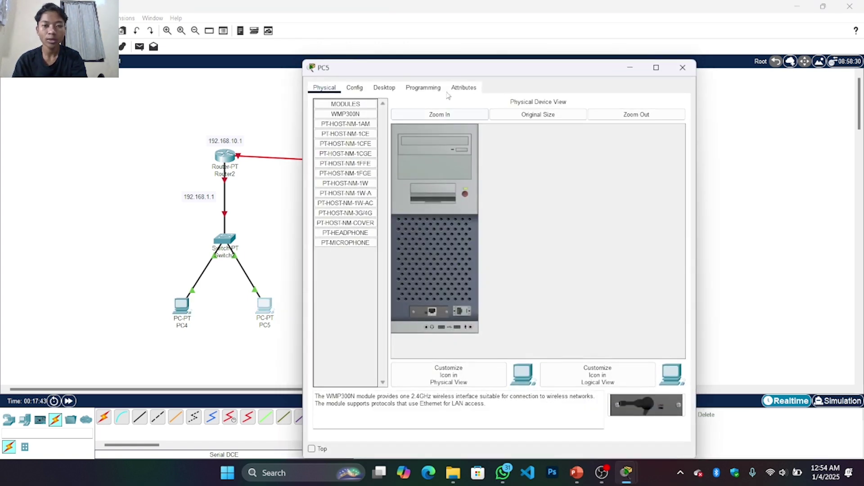
click(390, 92)
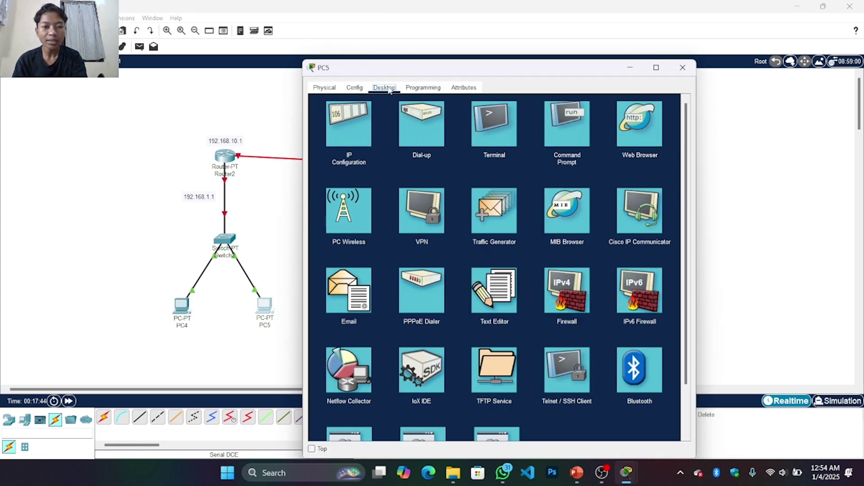
click(359, 121)
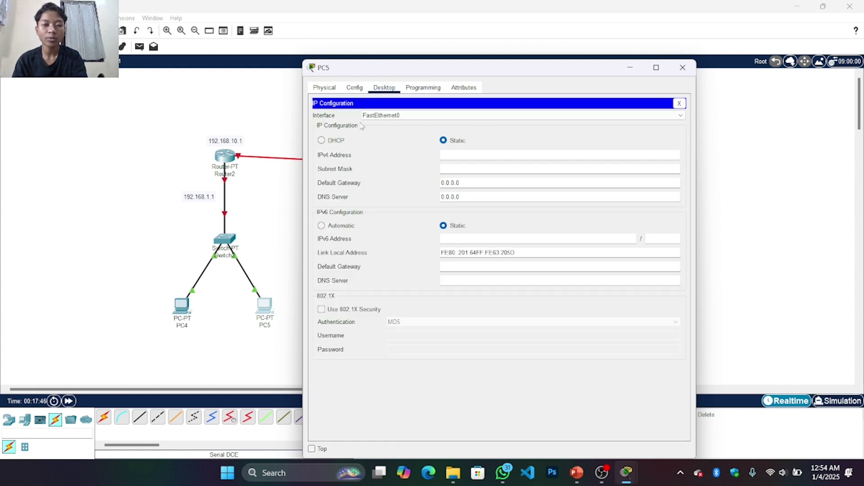
click(449, 155)
text(192.1)
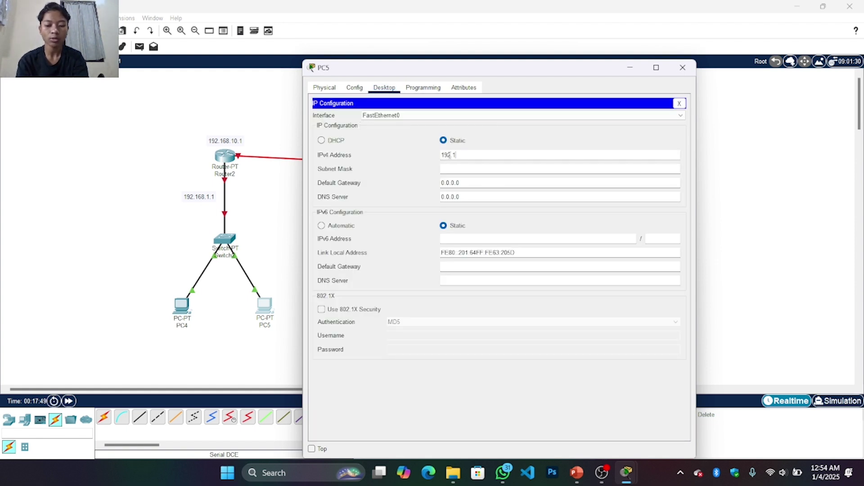
text(68)
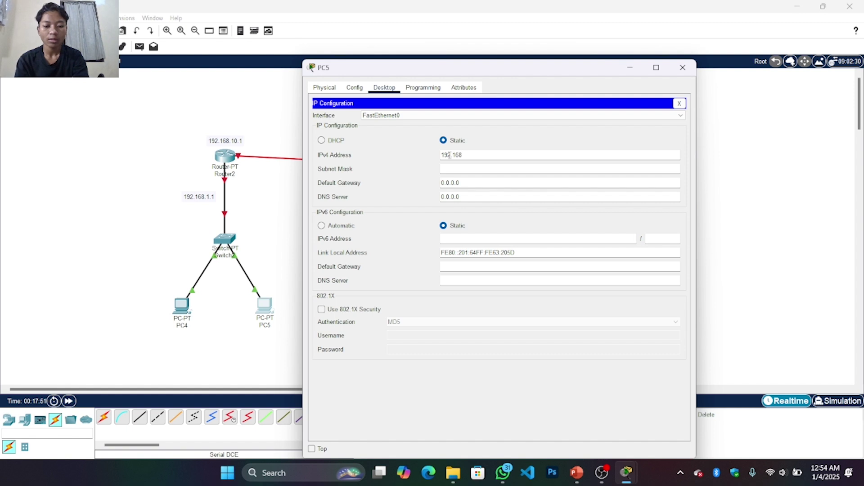
text(.1.3)
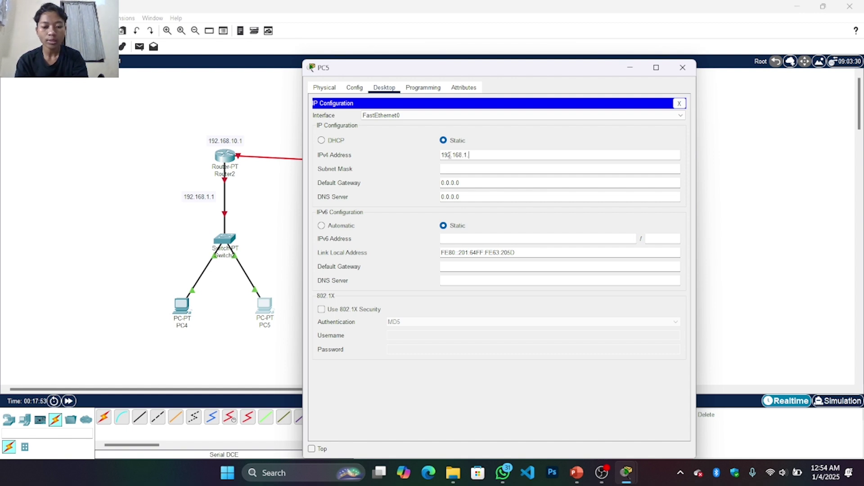
click(456, 166)
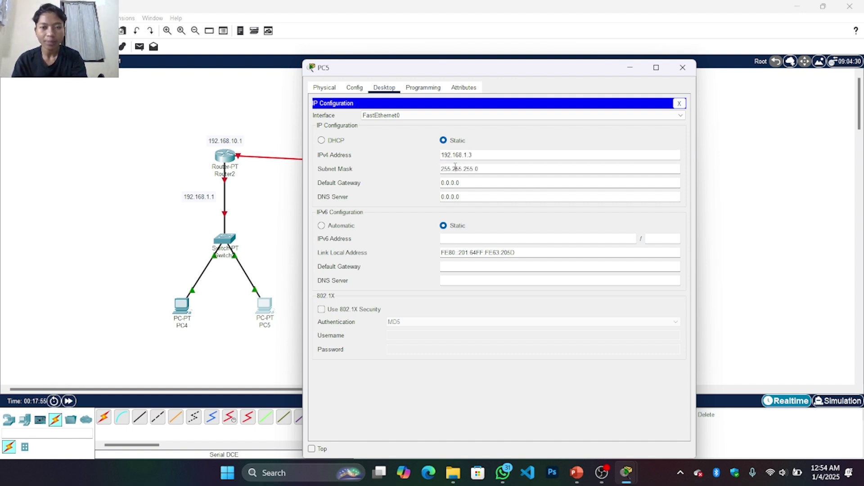
Set PC5's IPv4 default gateway to 192.168.1.1 and close its configuration window.
click(468, 182)
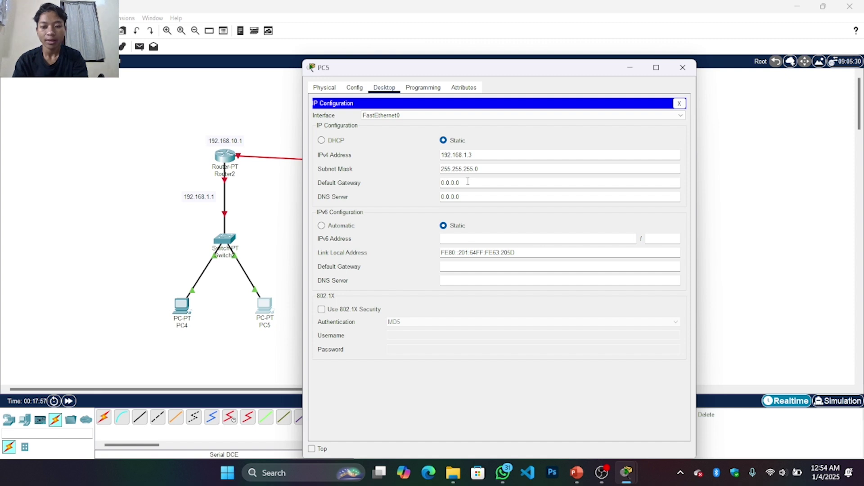
key(BackSpace)
key(BackSpace)
key(BackSpace)
key(BackSpace)
key(BackSpace)
key(BackSpace)
key(BackSpace)
text(19)
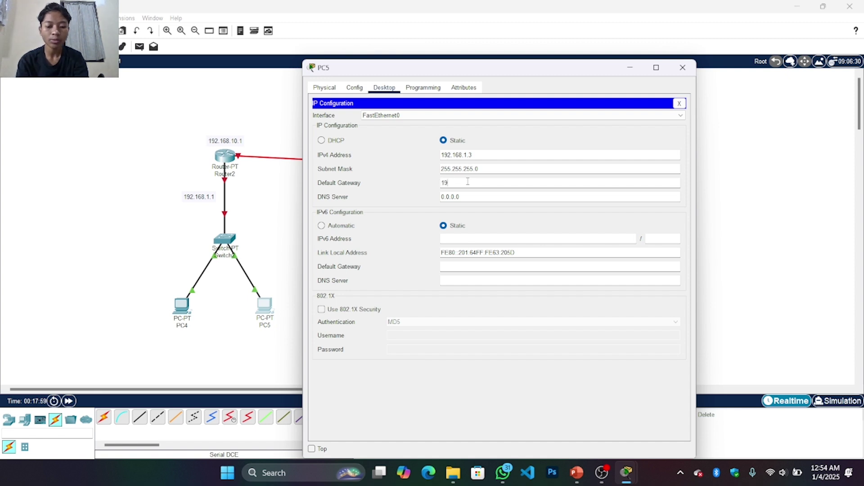
text(2.168.1.1)
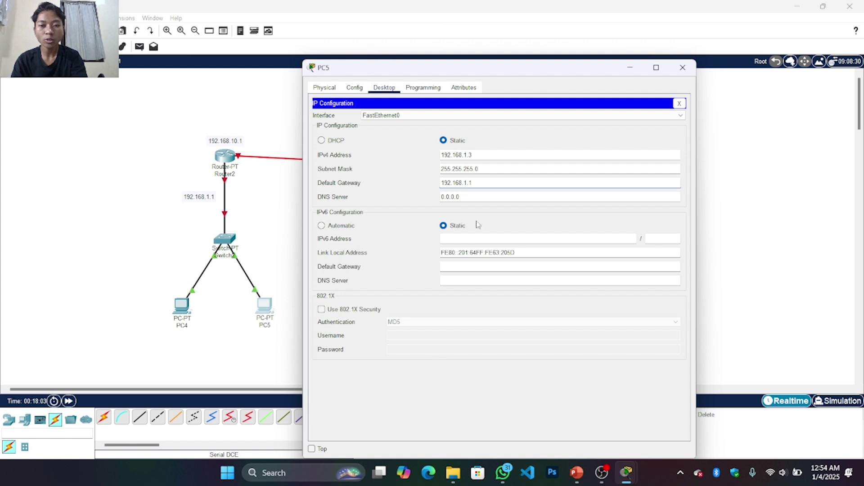
click(683, 68)
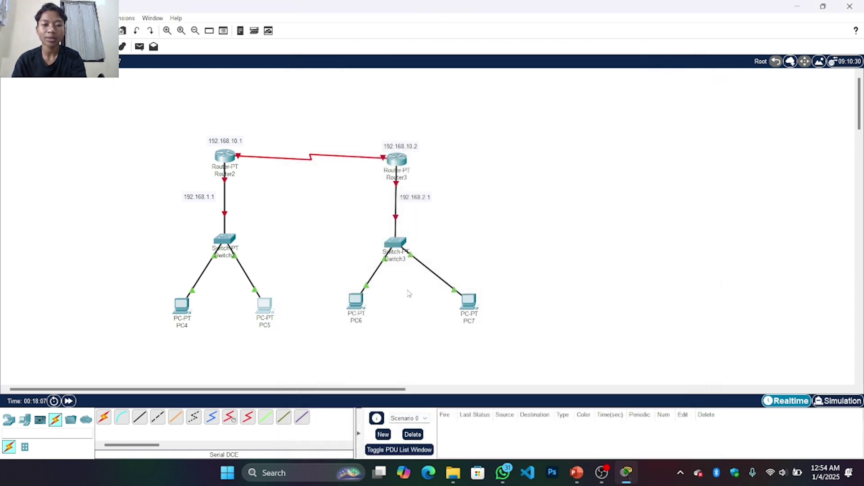
Give PC6 the static IPv4 address 192.168.2.2 with subnet mask 255.255.255.0.
click(355, 301)
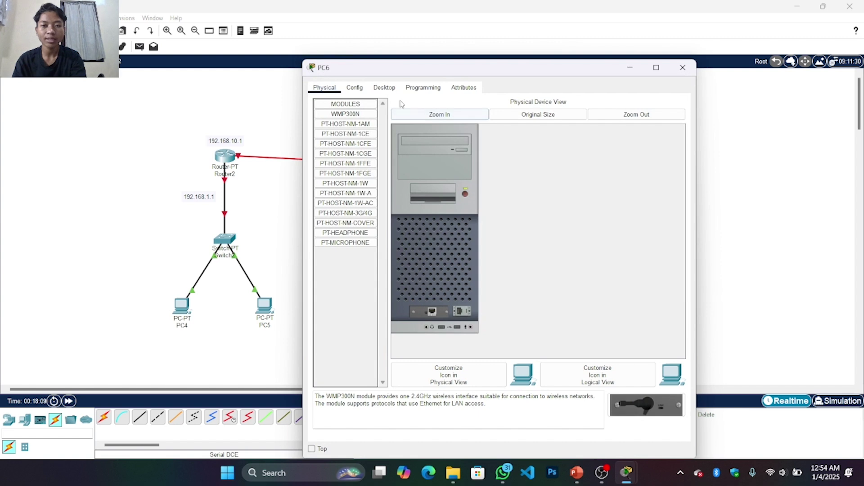
click(385, 88)
click(358, 134)
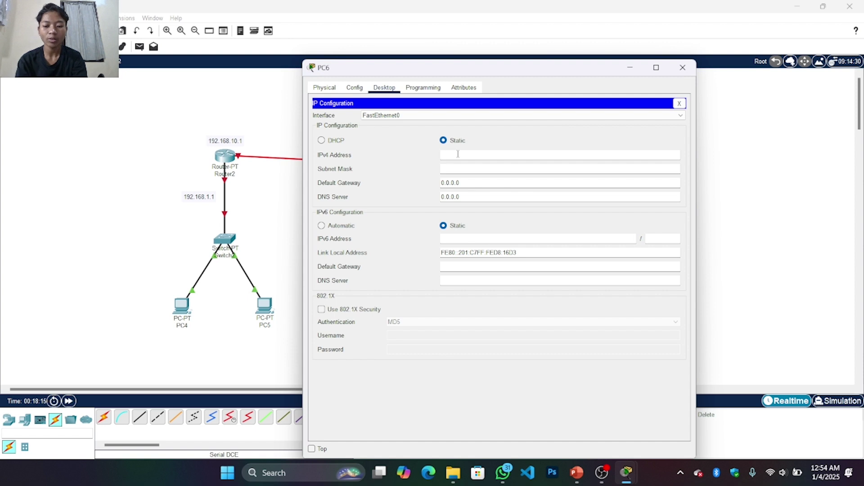
click(458, 154)
text(192.168)
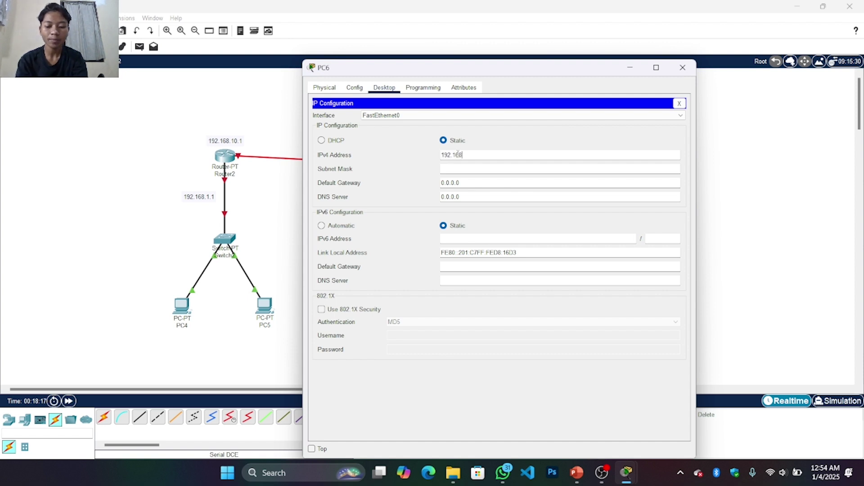
text(.2.2)
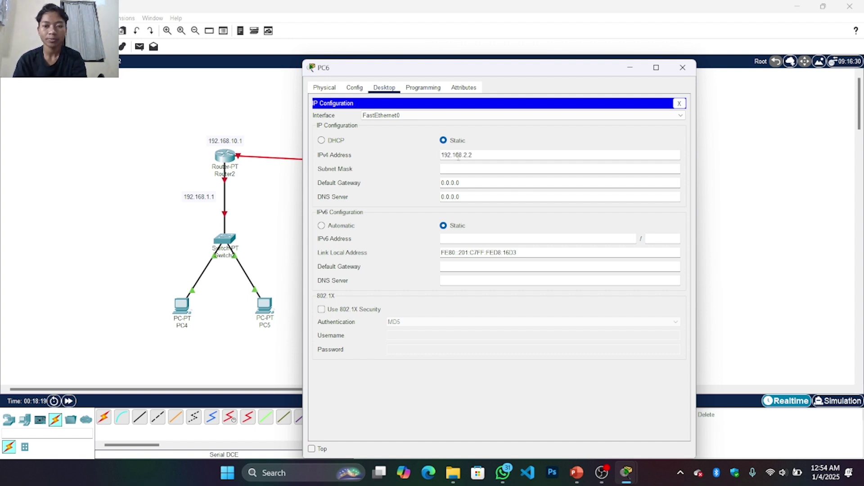
click(459, 168)
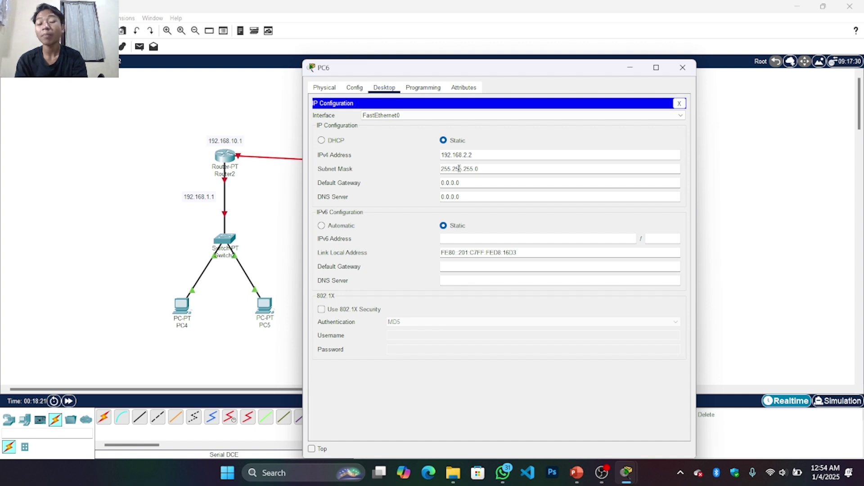
Set PC6's IPv4 default gateway to 192.168.2.1 and close its configuration window.
click(468, 181)
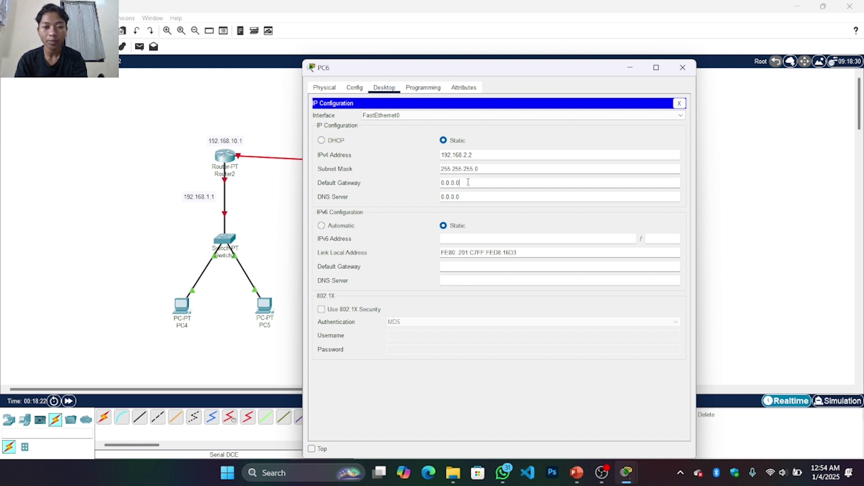
key(BackSpace)
key(BackSpace)
key(BackSpace)
key(BackSpace)
key(BackSpace)
key(BackSpace)
key(BackSpace)
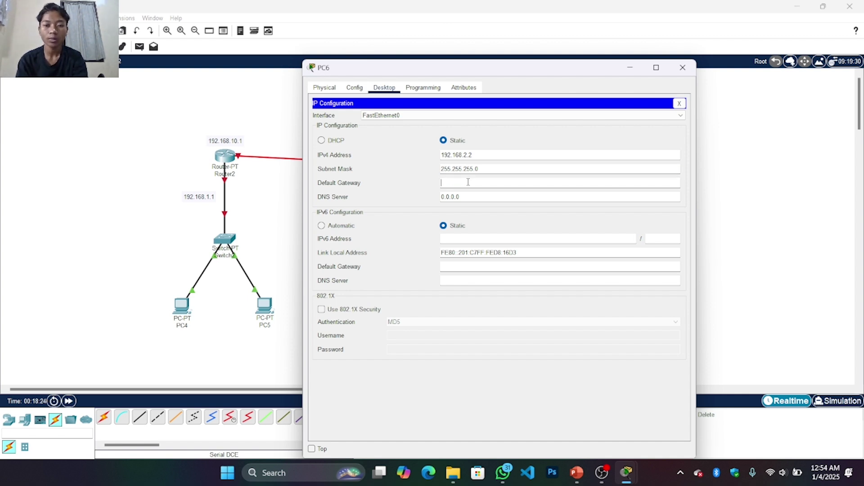
text(192.1)
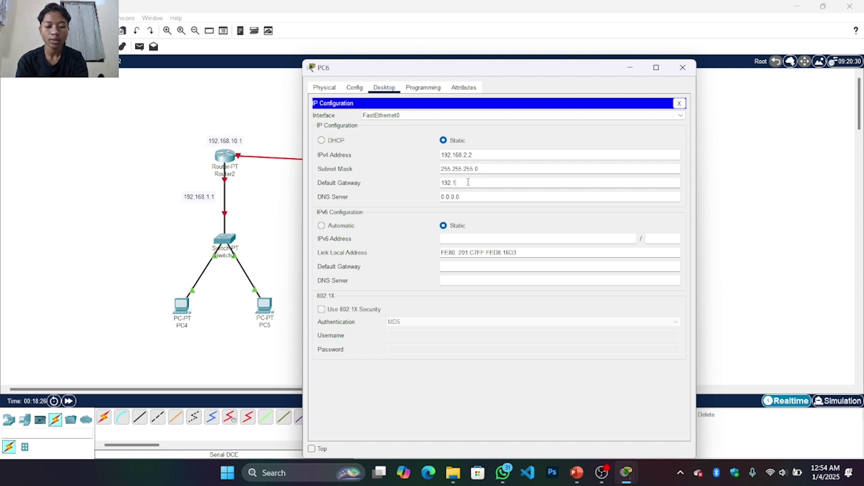
text(68.2.1)
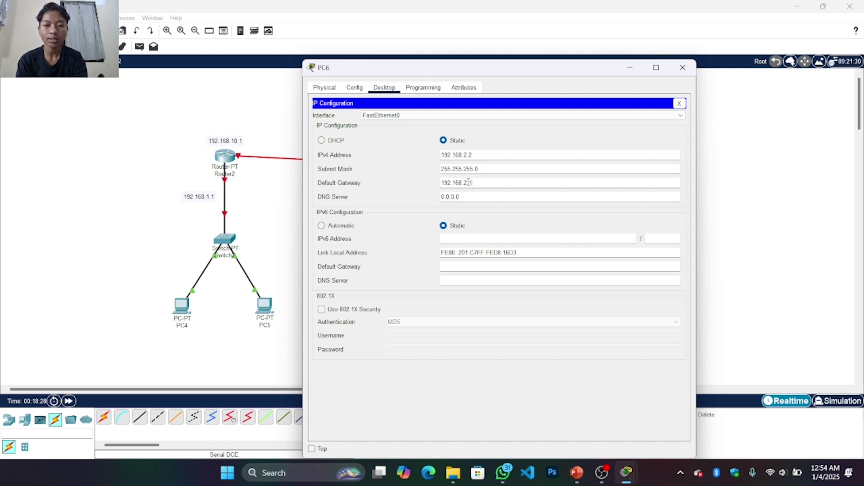
click(691, 68)
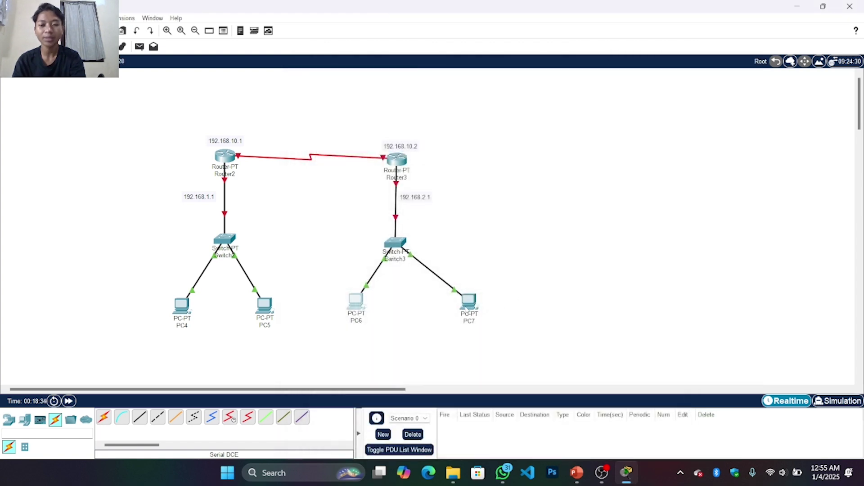
Give PC7 the static IPv4 address 192.168.2.3 with subnet mask 255.255.255.0.
click(468, 311)
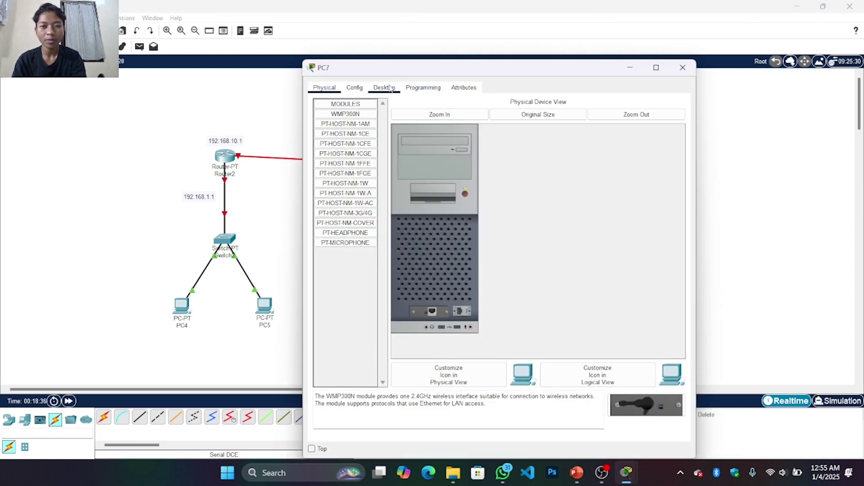
click(390, 88)
click(336, 136)
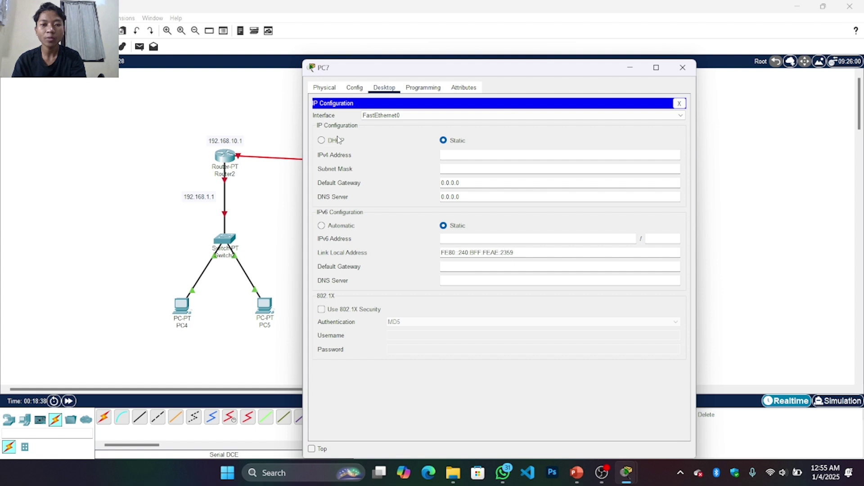
click(462, 156)
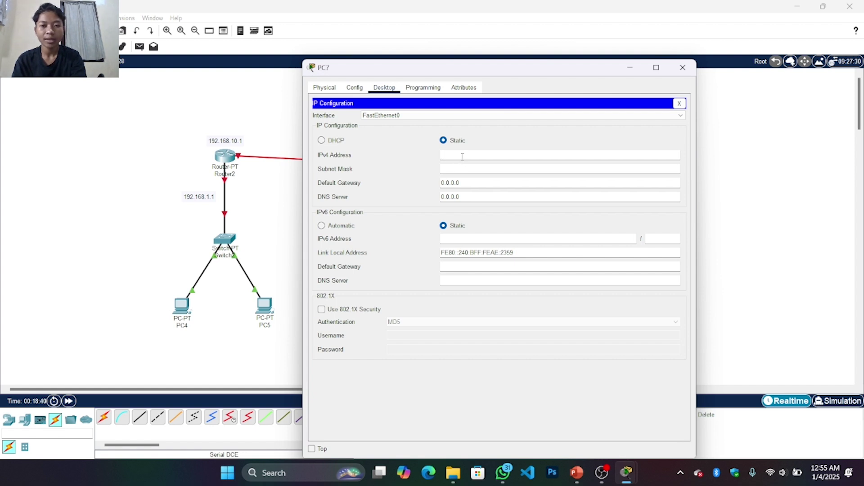
text(192.16)
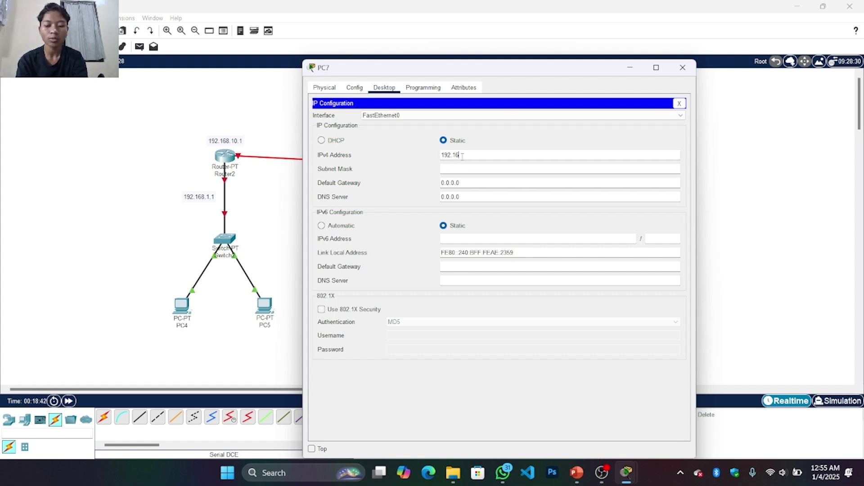
text(8.2.3)
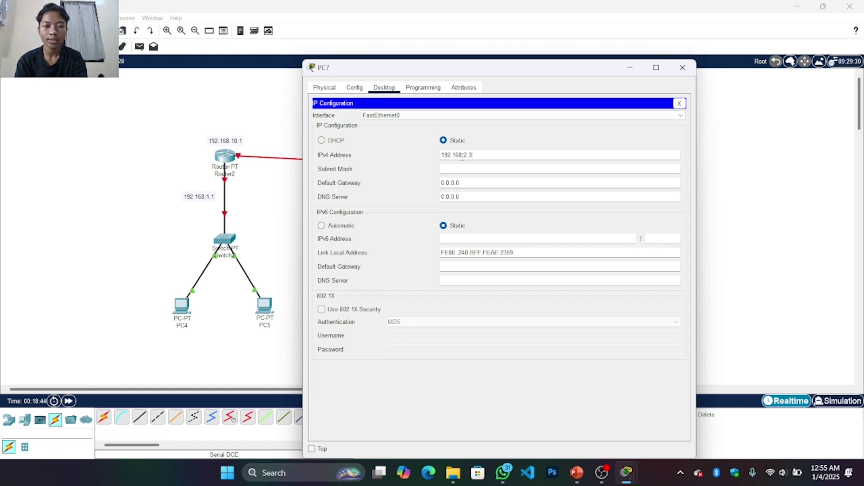
click(481, 168)
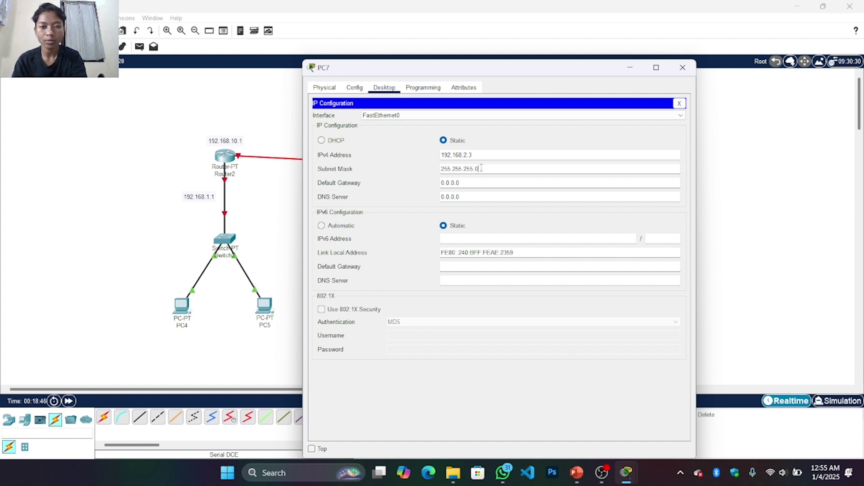
Set PC7's IPv4 default gateway to 192.168.2.1 and close its configuration window.
click(481, 183)
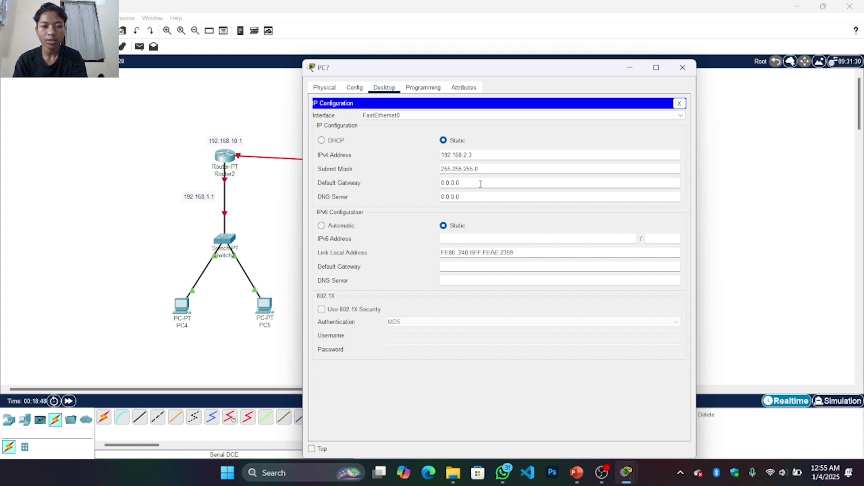
key(BackSpace)
key(BackSpace)
key(BackSpace)
key(BackSpace)
key(BackSpace)
key(BackSpace)
key(BackSpace)
text(192.168)
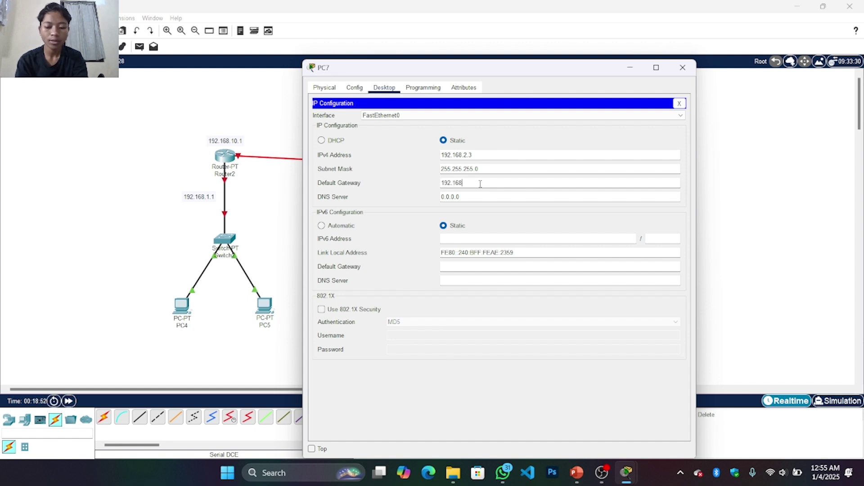
text(.2.1)
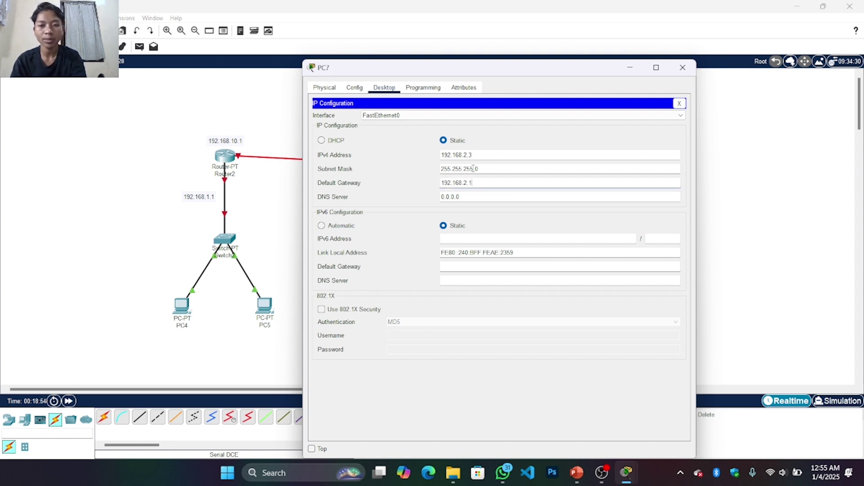
click(682, 68)
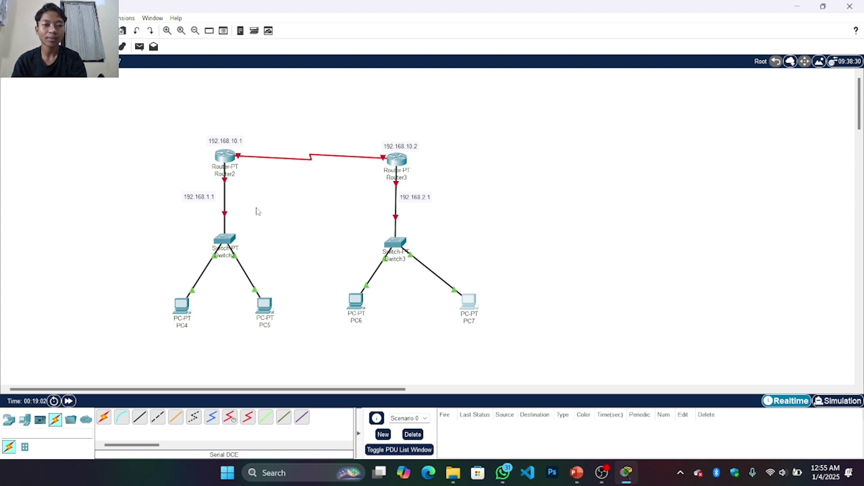
Open Router2's command line and decline the initial configuration dialog with no.
click(226, 166)
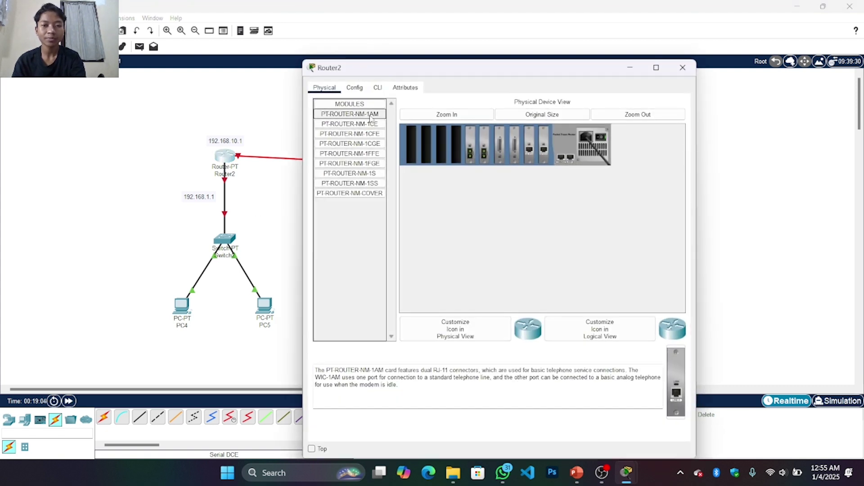
click(379, 89)
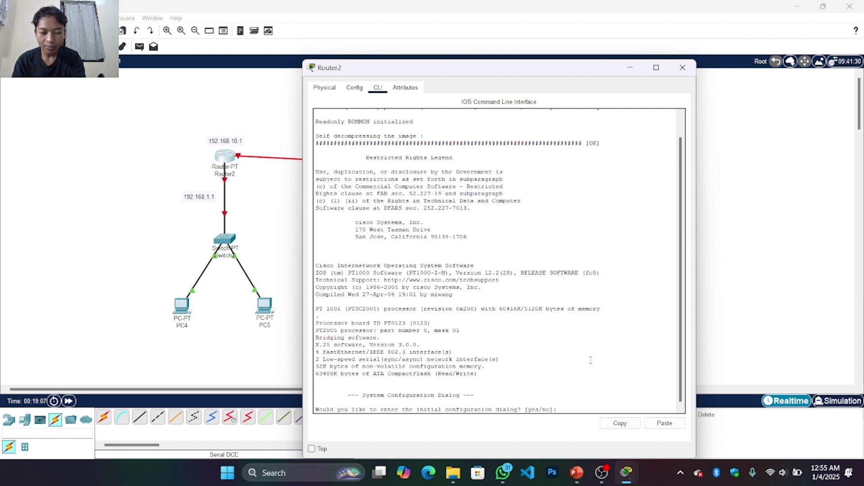
text(no)
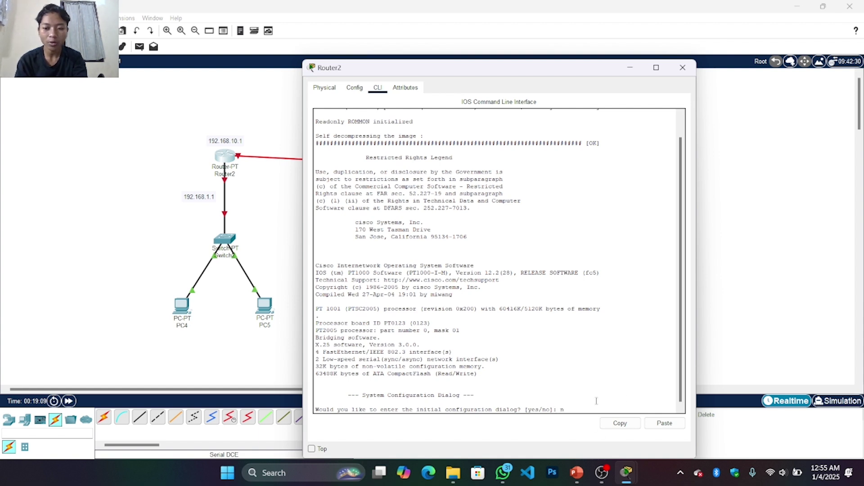
key(Return)
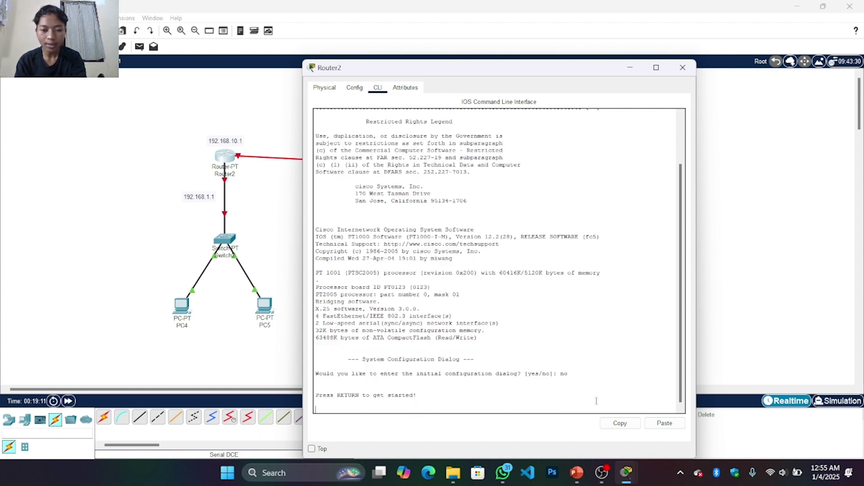
key(Return)
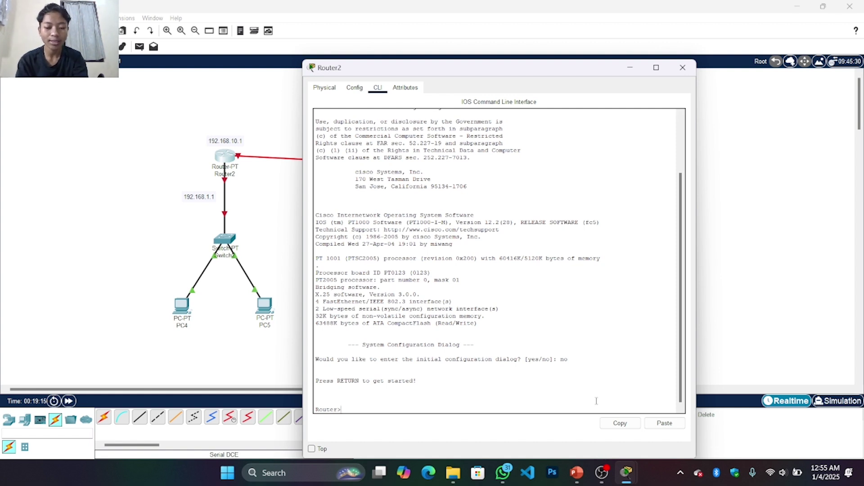
Enter privileged mode and global configuration mode on Router2 with en and conf t.
text(en)
key(Return)
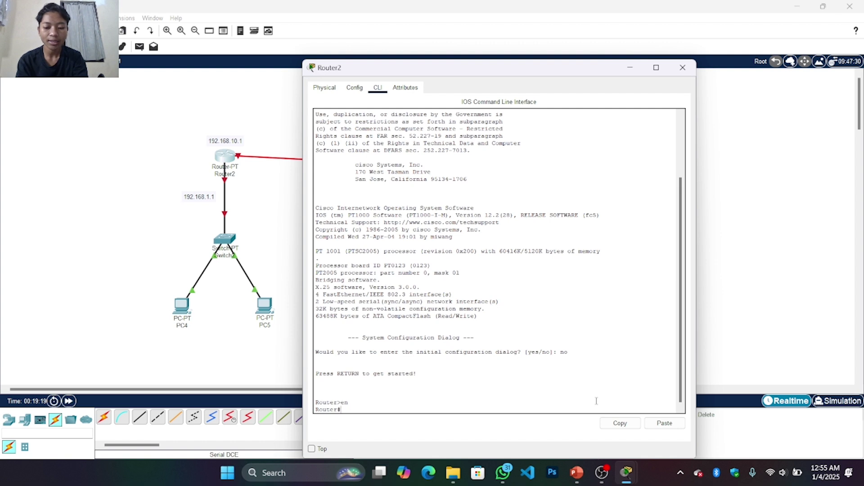
text(conf)
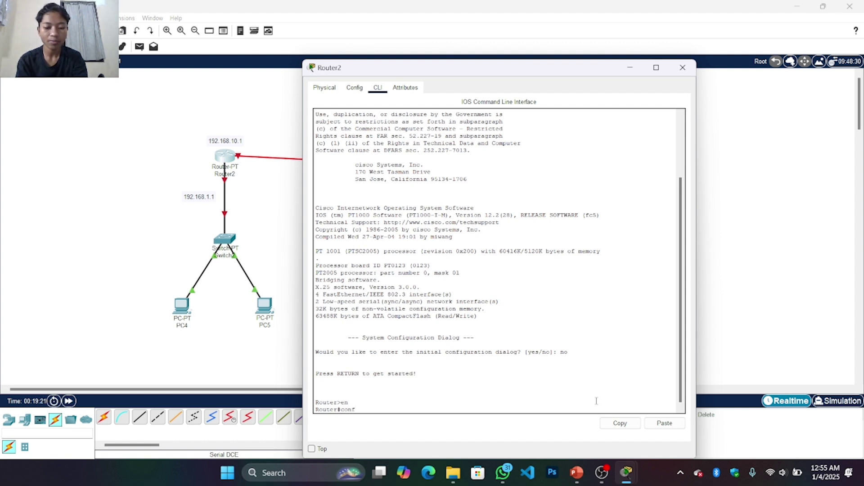
text( t)
key(Return)
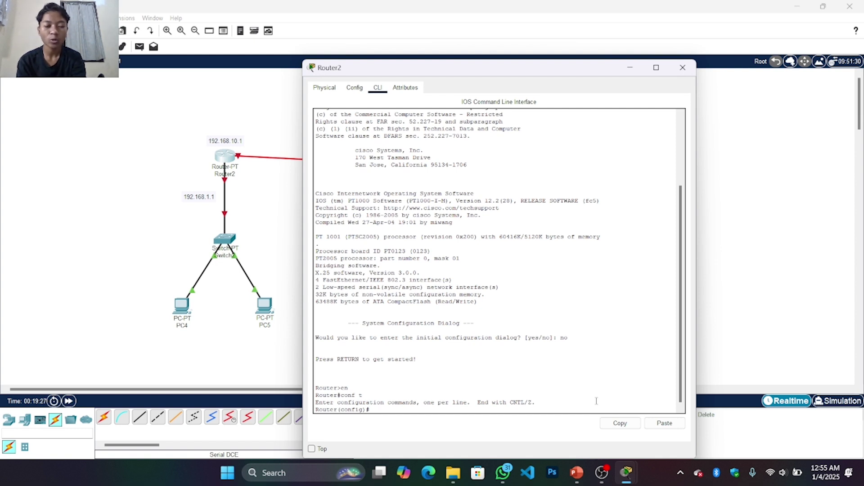
Enter interface configuration for Router2's serial port with int se2/0, checking the topology for the port if needed.
text(int)
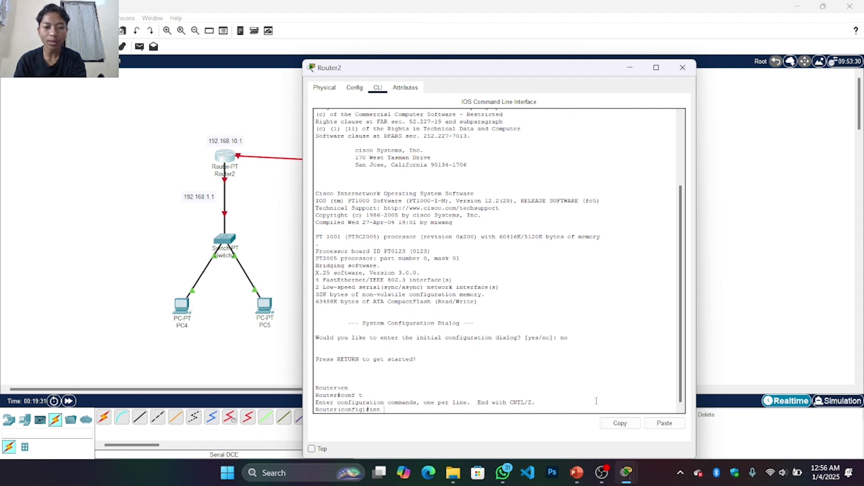
click(631, 70)
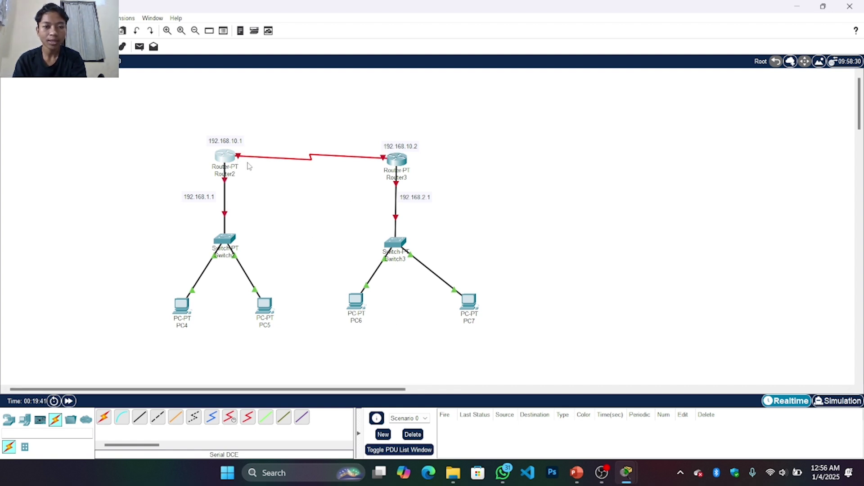
click(232, 161)
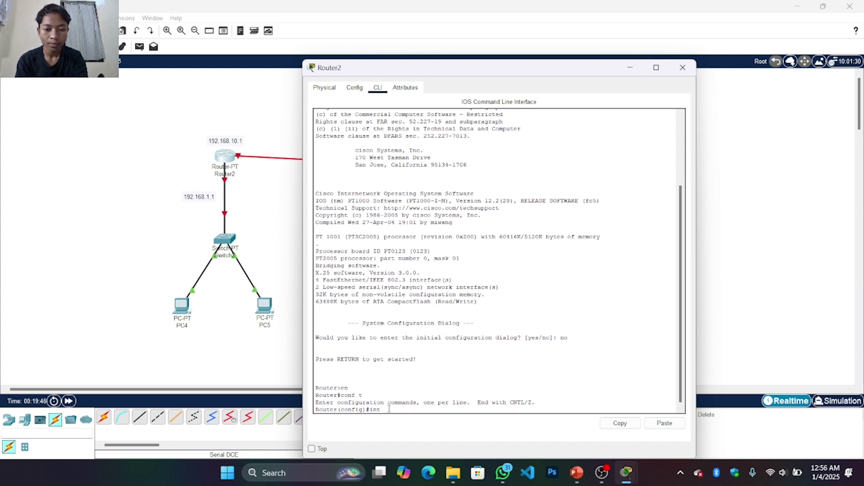
text(s)
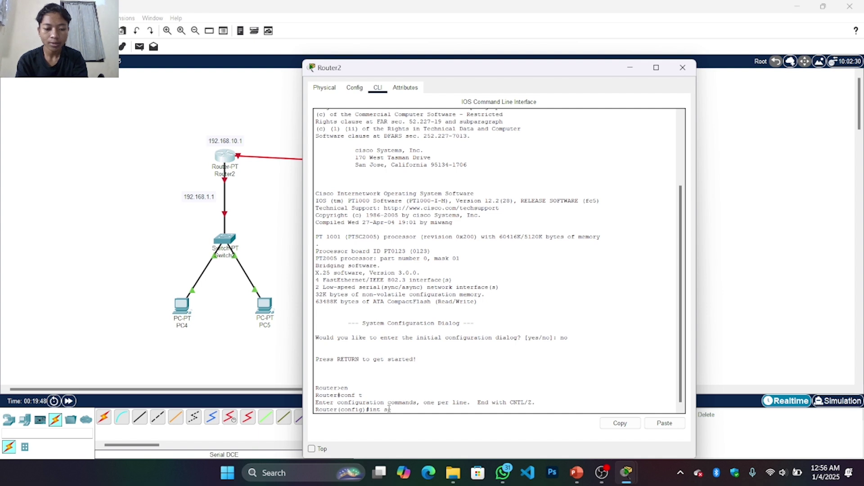
text(2/0)
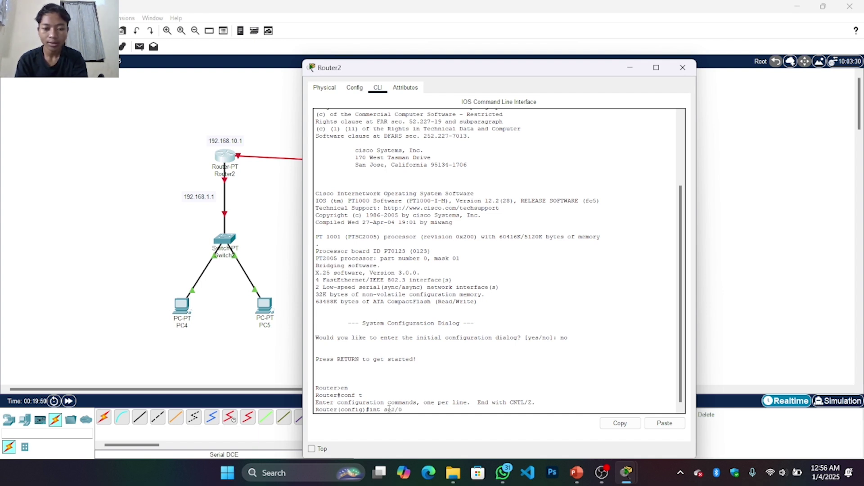
key(Return)
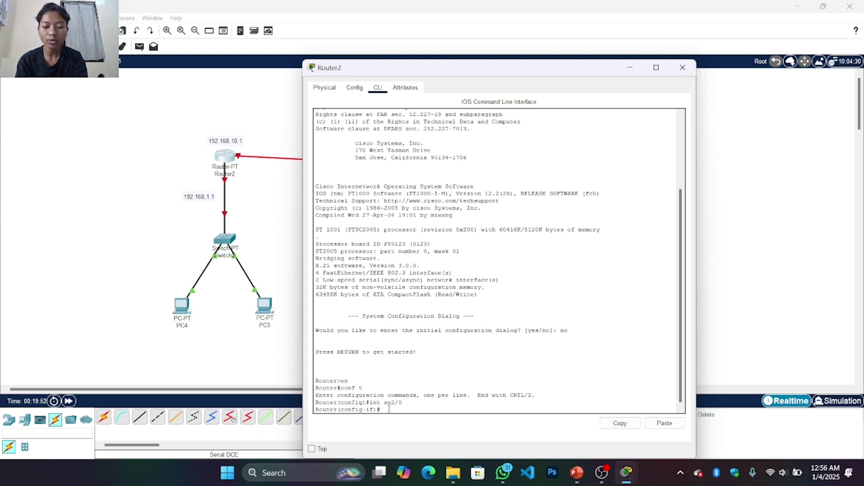
Assign IP address 192.168.10.1 with mask 255.255.255.0 to Router2's se2/0 interface using ip add.
text(ip add)
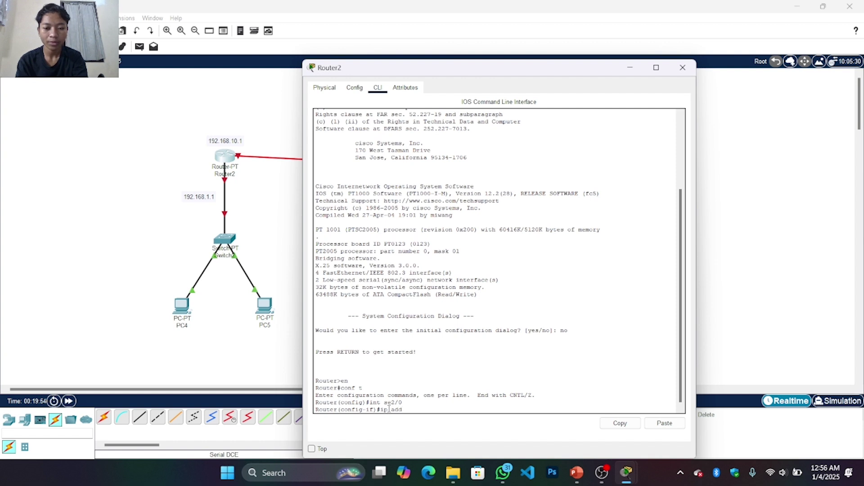
text( 192)
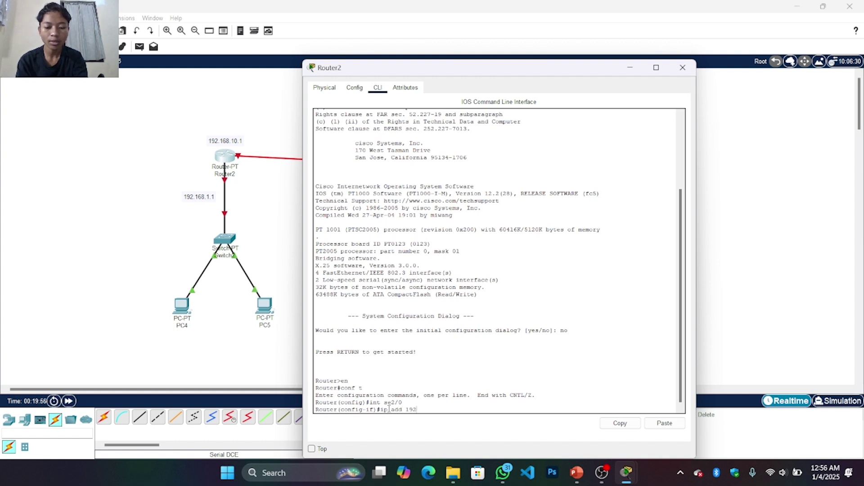
text(.168.10.1)
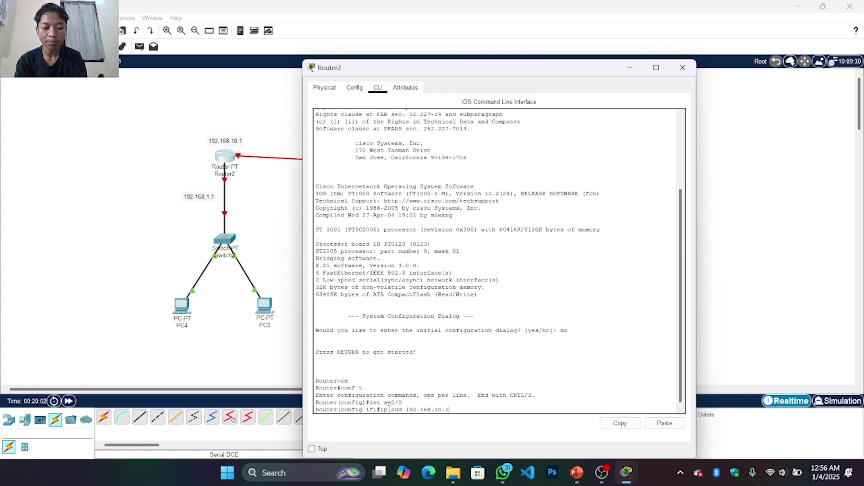
text( 255)
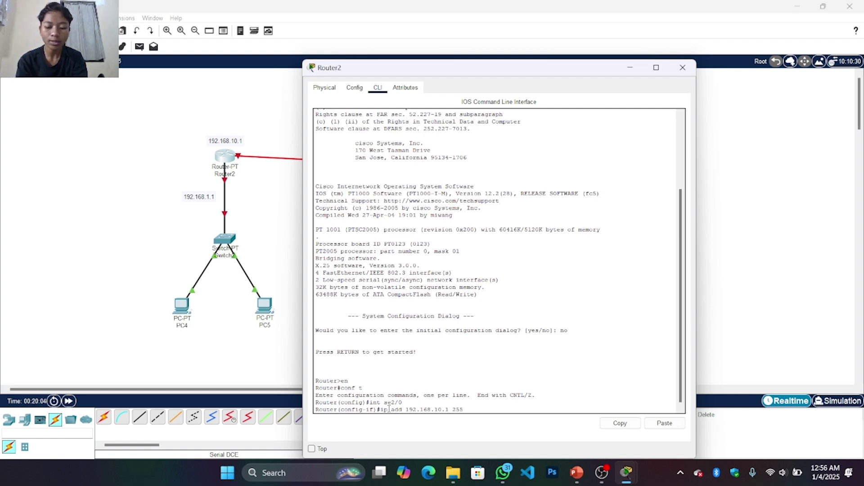
text(.255.25)
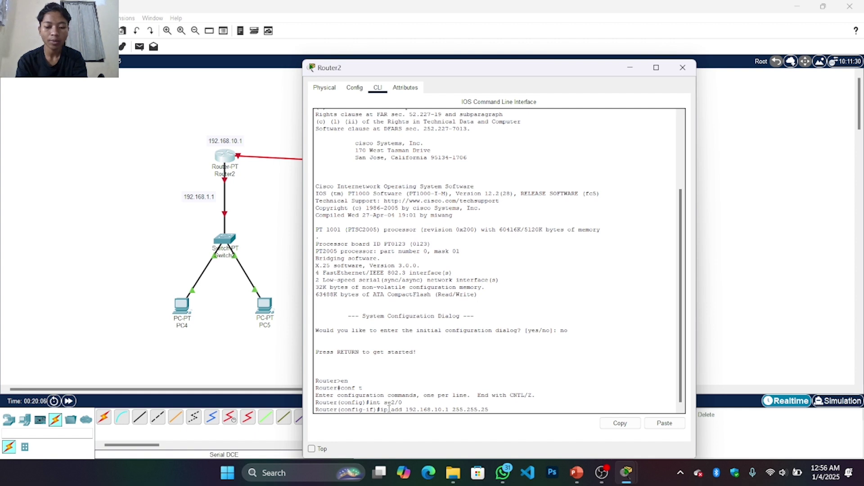
text(5.0)
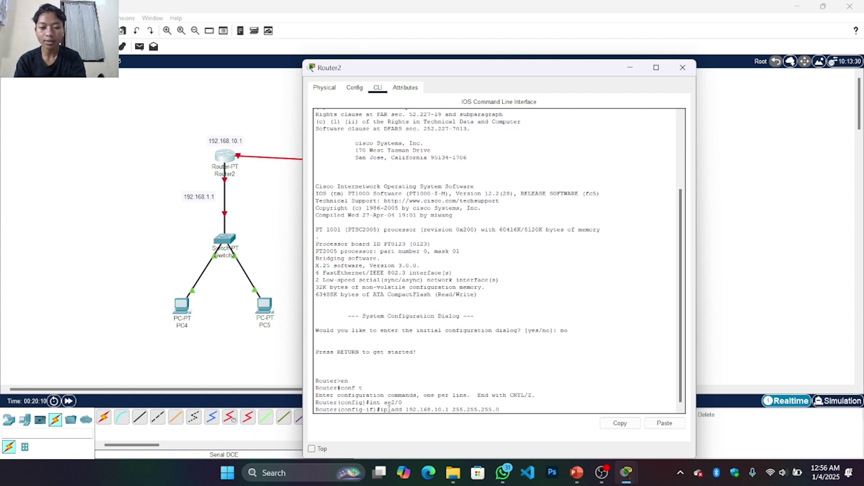
key(Return)
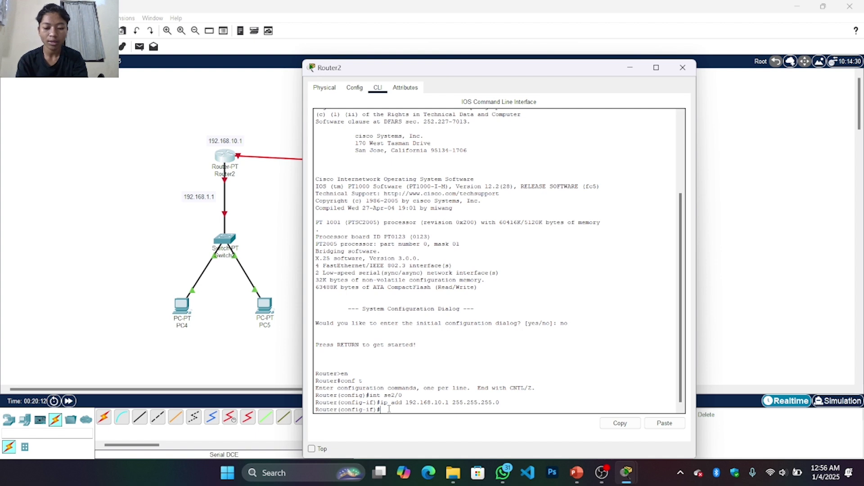
Enable Router2's se2/0 interface with no sh and return to global configuration mode with ex.
text(no sh)
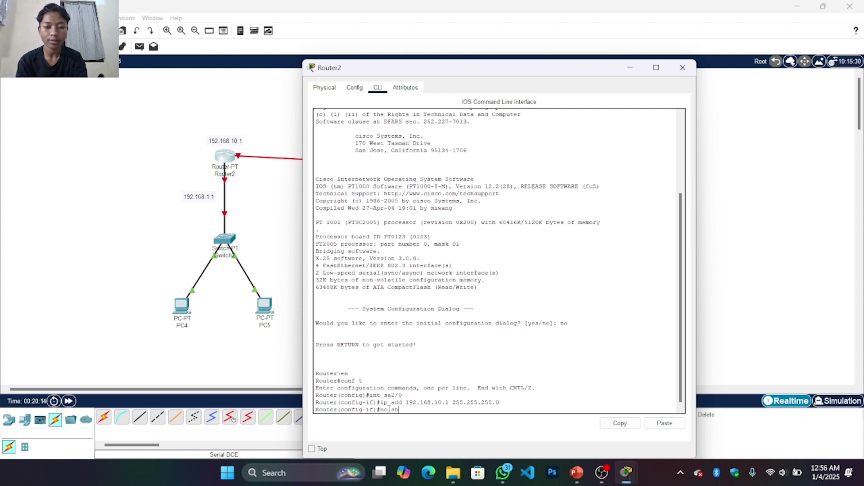
key(Return)
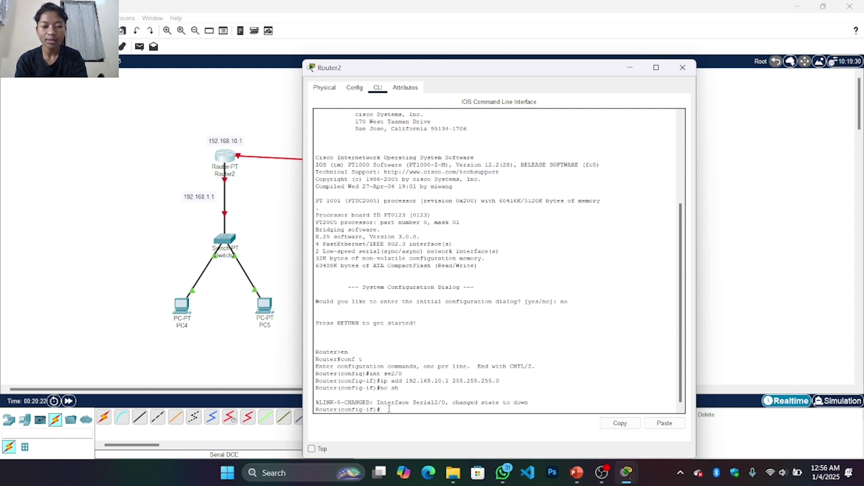
text(ex)
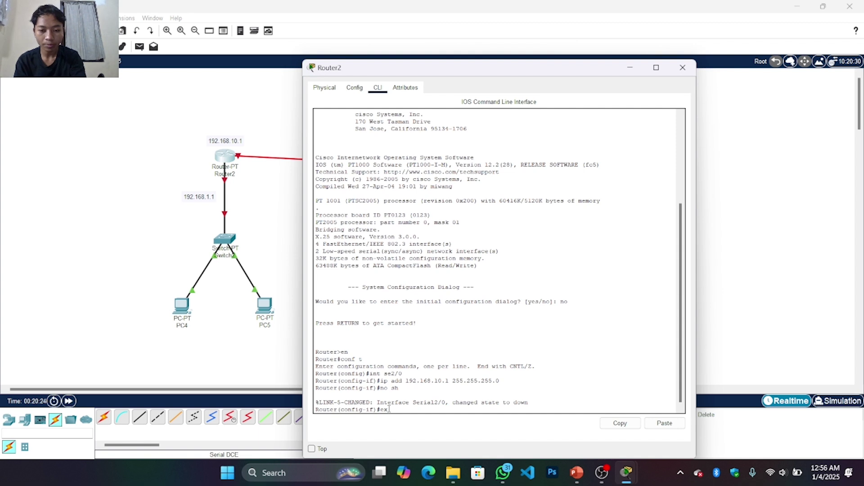
key(Return)
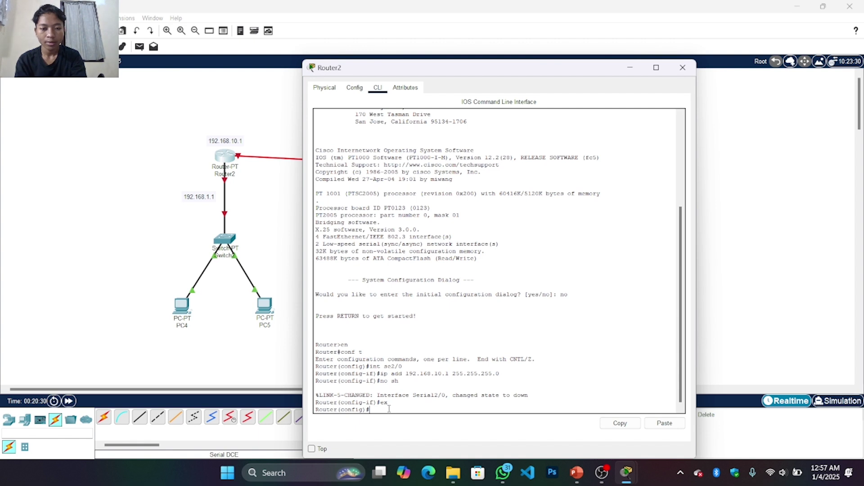
Enter interface configuration for Router2's FastEthernet port toward the switch with int fa0/0.
text(en)
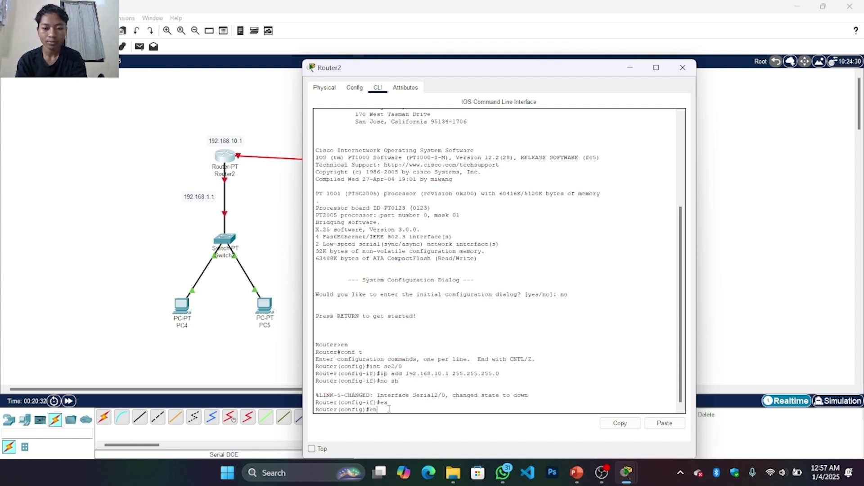
key(Return)
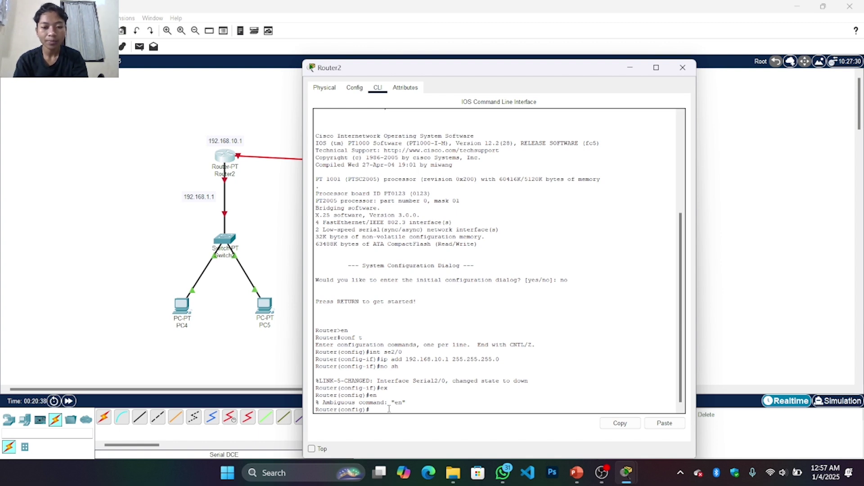
text(int)
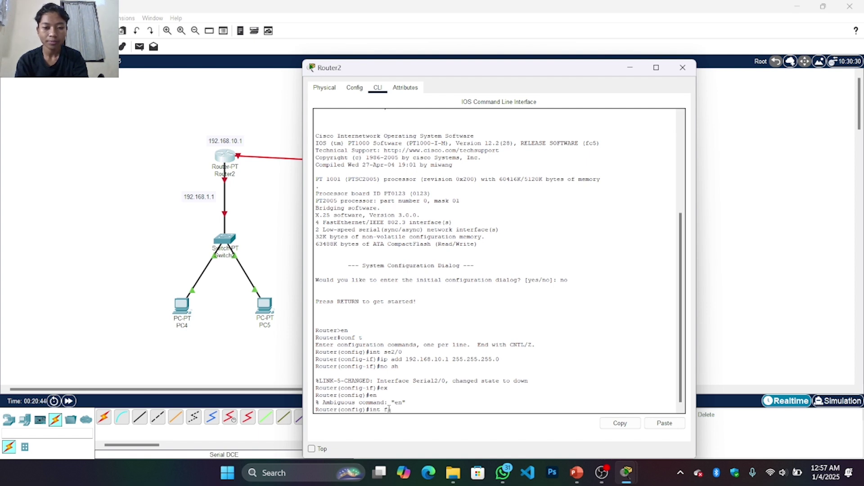
text(fa0)
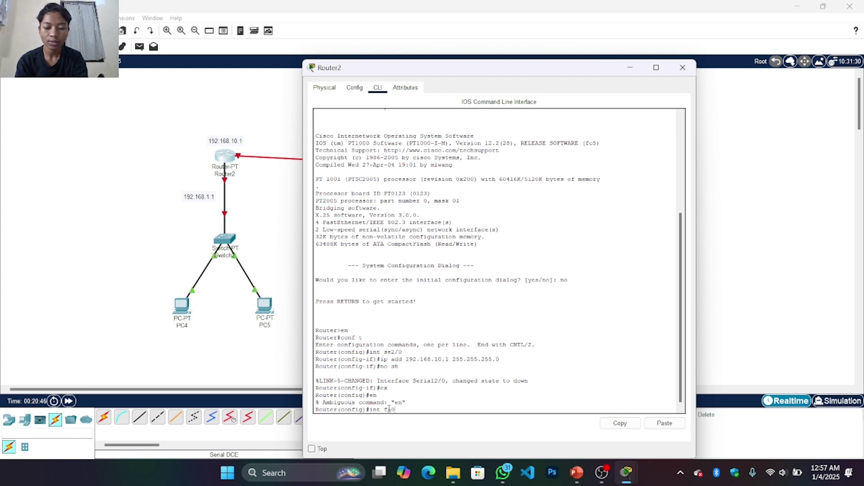
text(/0)
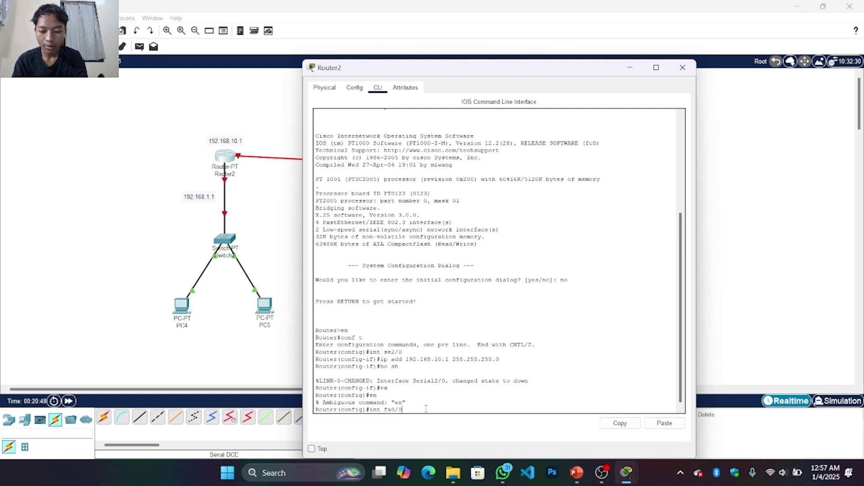
key(Return)
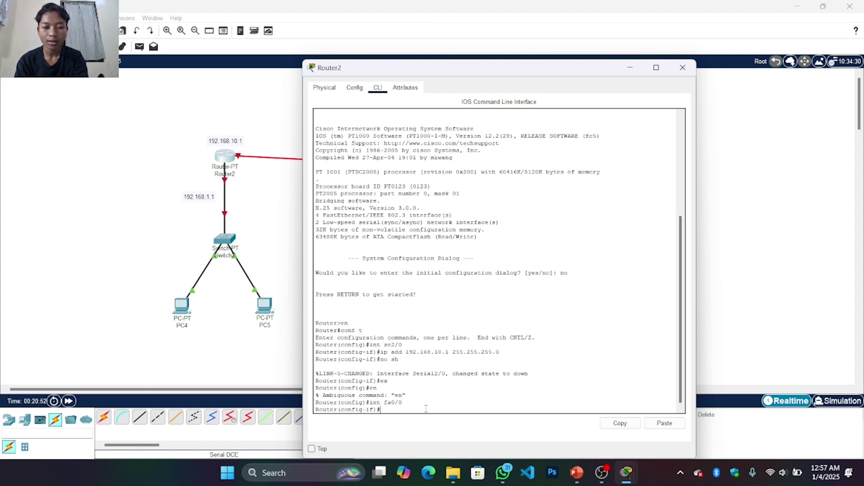
Assign IP address 192.168.1.1 with mask 255.255.255.0 to Router2's fa0/0 interface using ip add.
text(ip add 19)
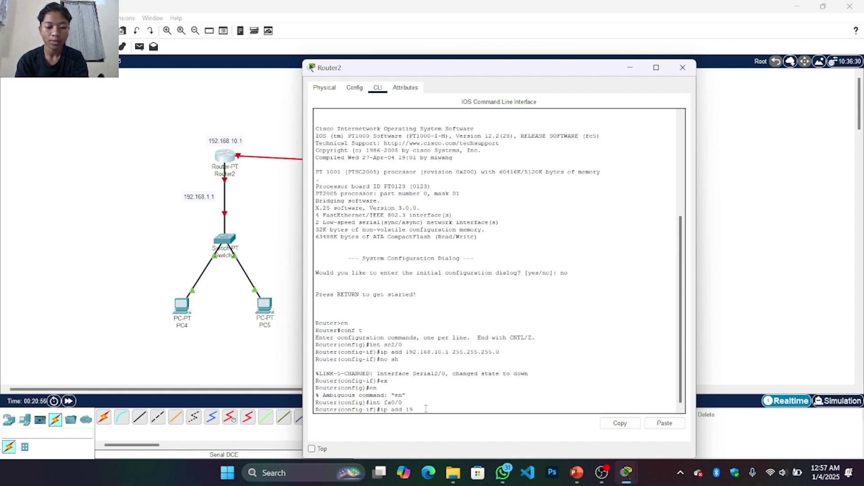
text(2.168)
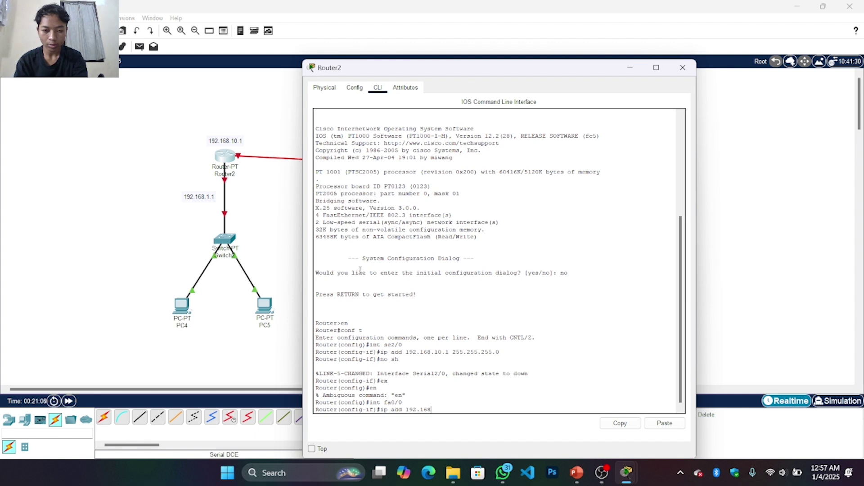
text(.1.1)
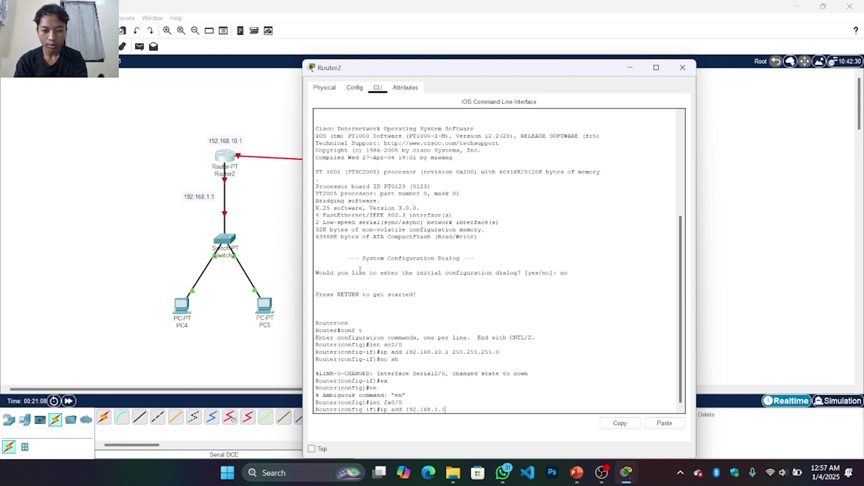
text( 255)
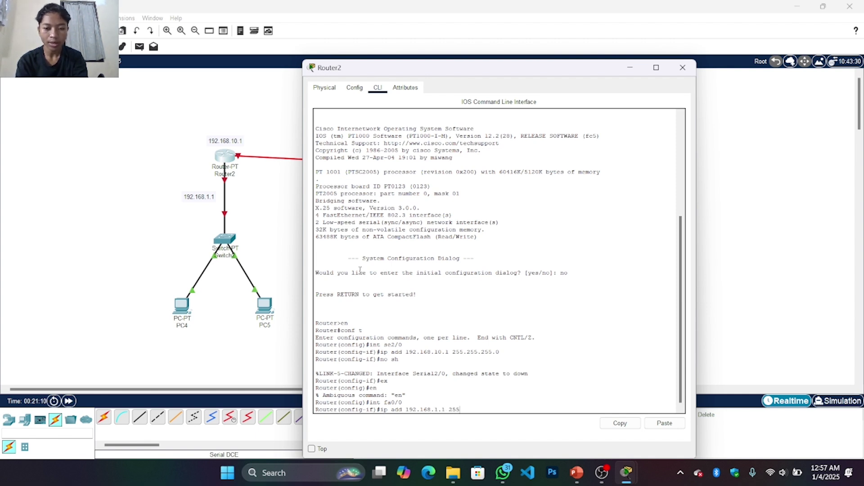
text(.255.2)
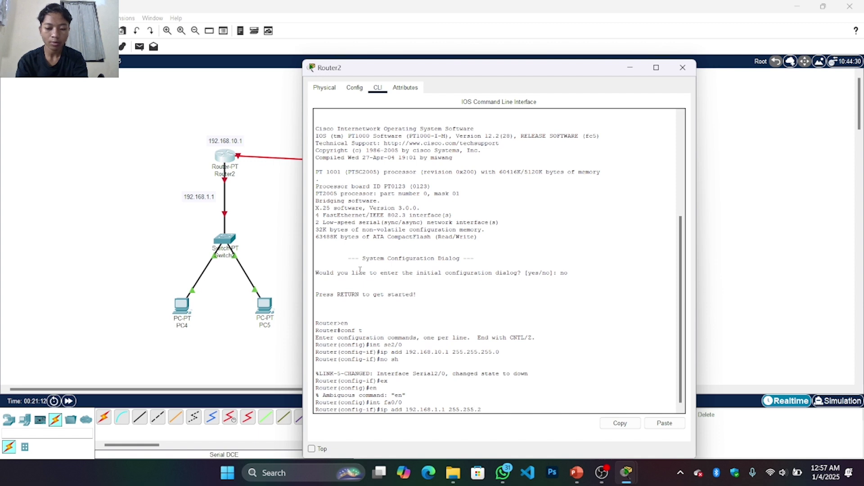
text(55.0)
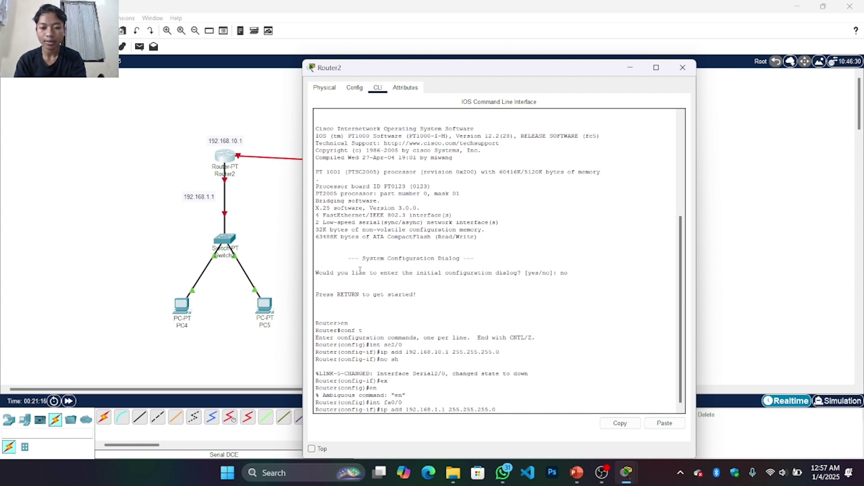
key(Return)
Enable Router2's fa0/0 interface with no sh and put the Router2 window away.
text(no sh)
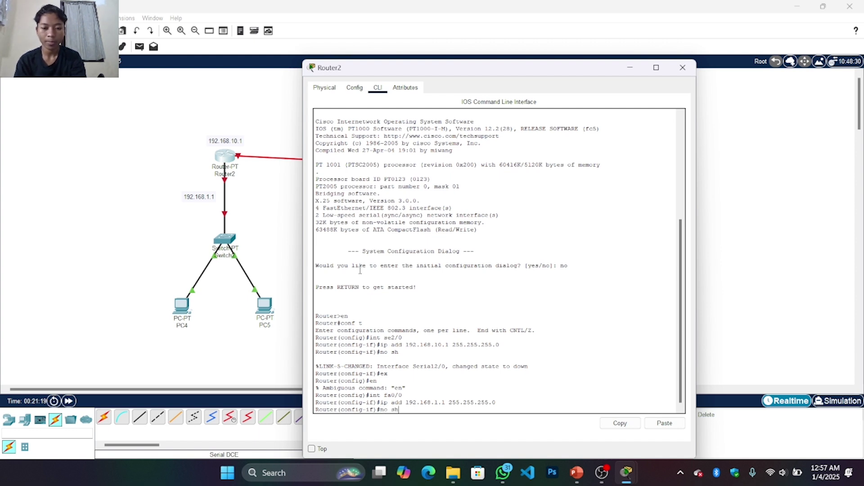
key(Return)
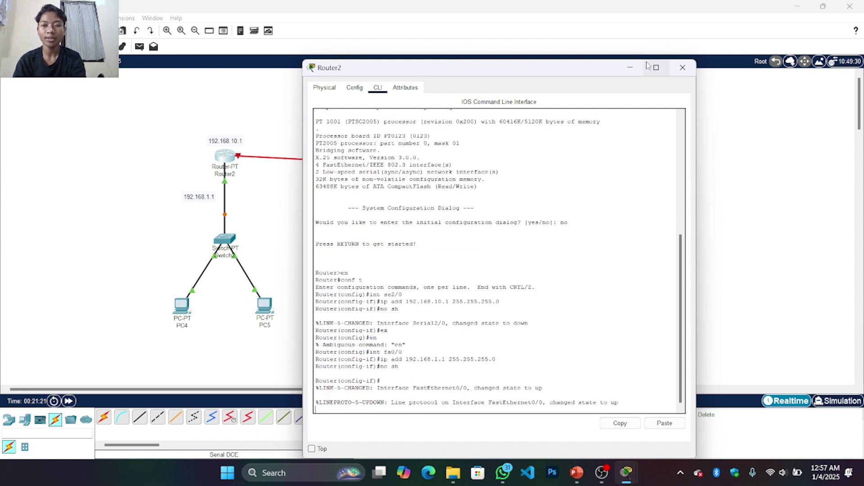
click(632, 66)
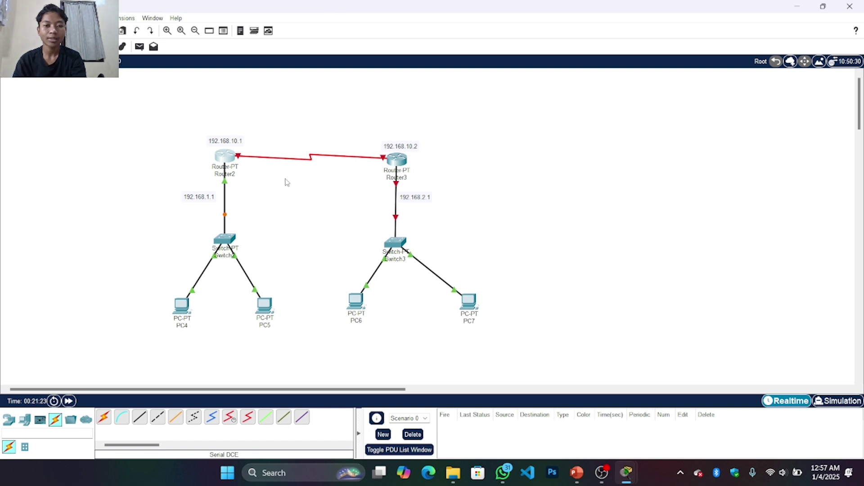
Open Router3's command line, answer no to the initial configuration dialog and bring up the router prompt.
click(398, 163)
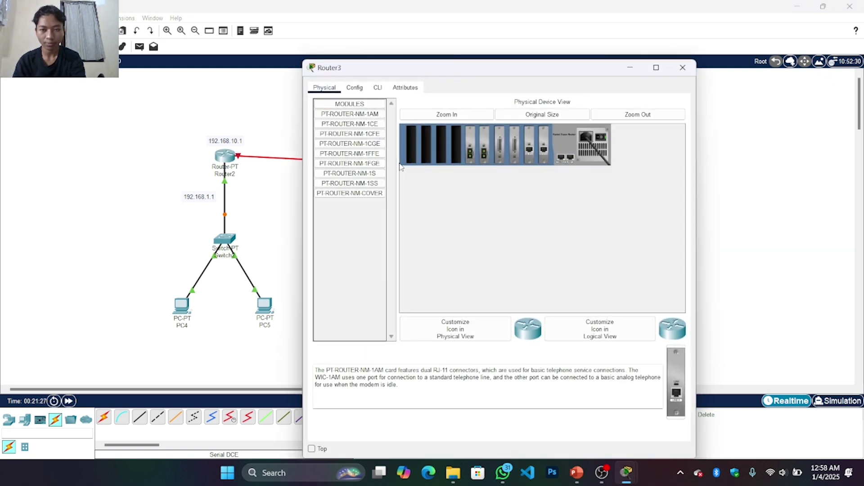
click(380, 91)
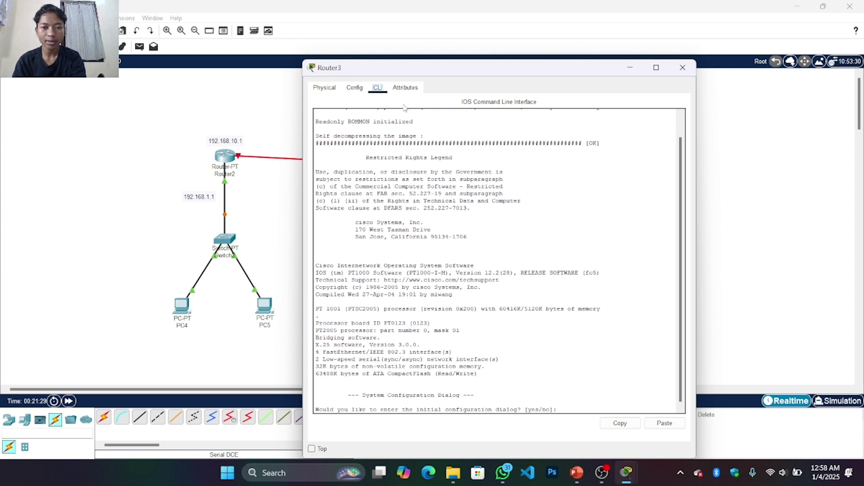
click(561, 410)
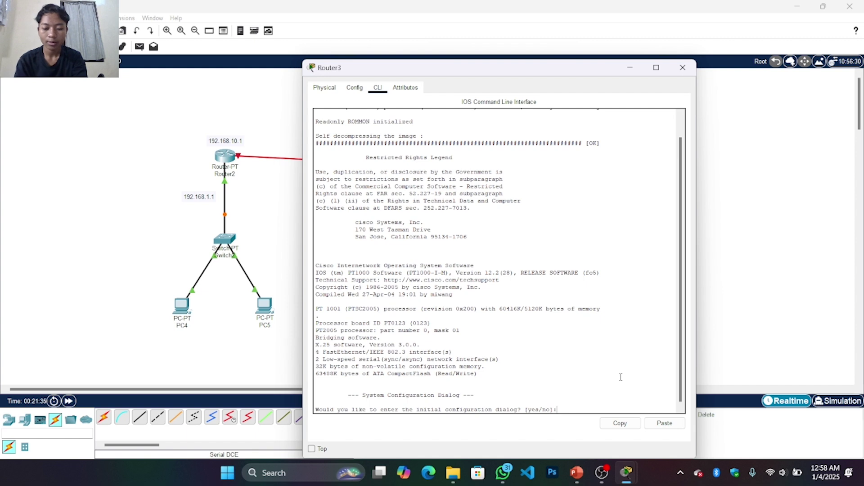
text(no)
key(Return)
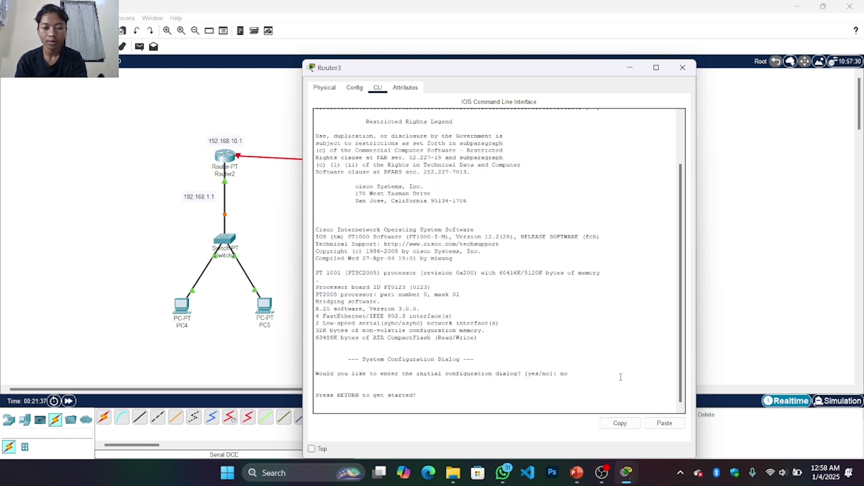
key(Return)
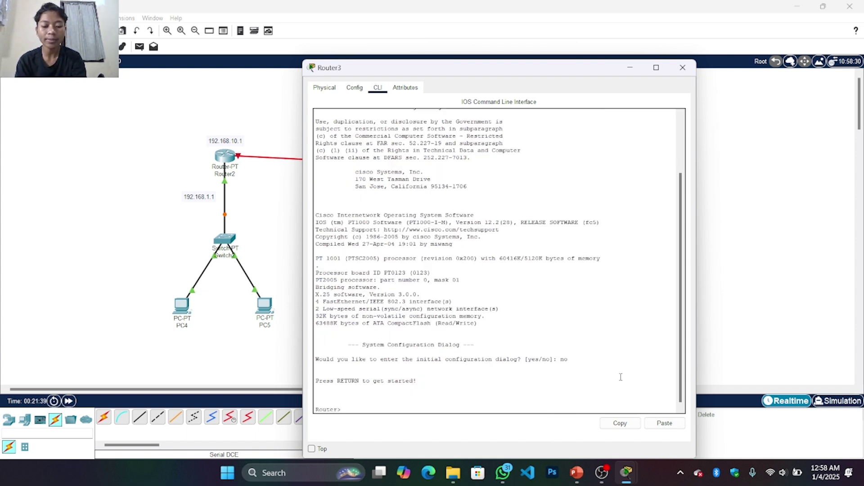
Enter privileged mode and global configuration mode on Router3 with en and conf t.
text(en)
key(Return)
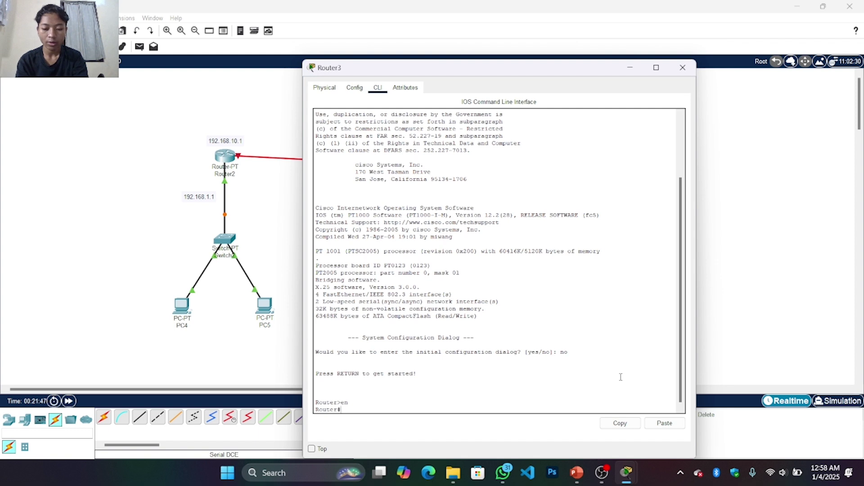
text(conf)
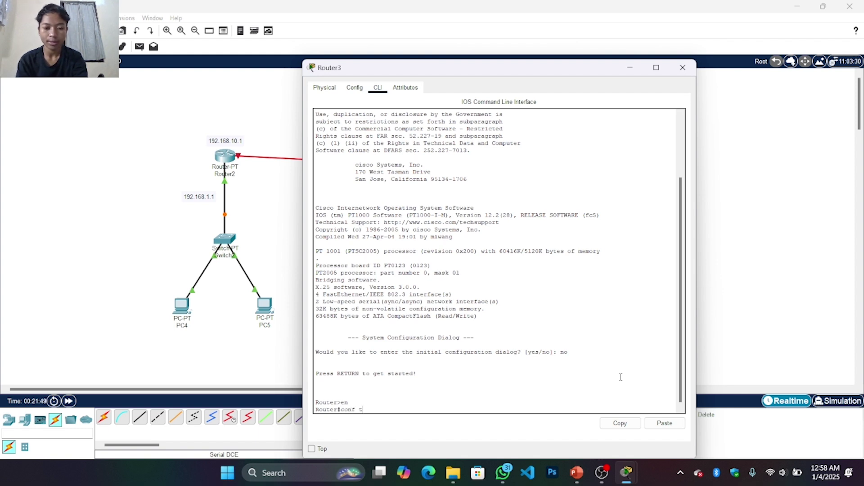
text( t)
key(Return)
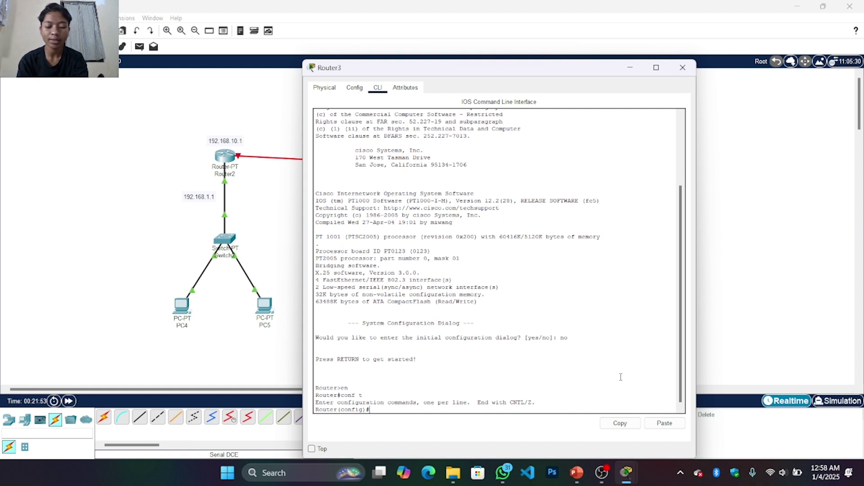
Enter interface configuration for Router3's serial port with int se2/0.
text(int)
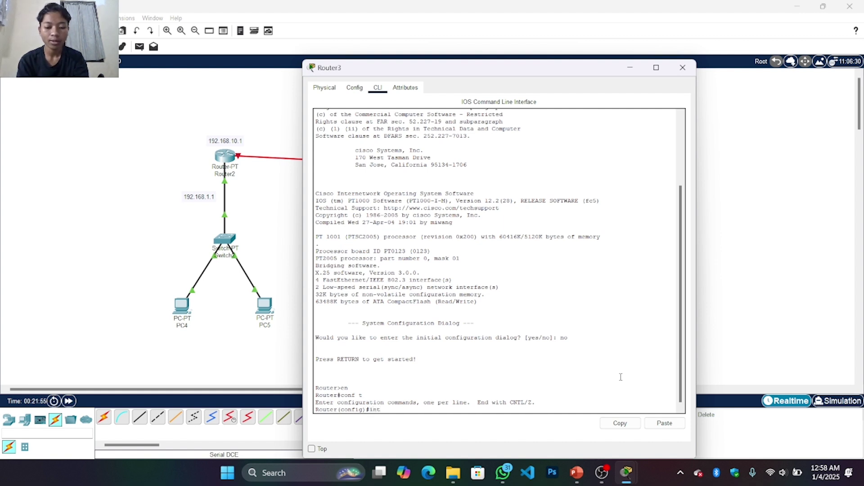
text( se2/)
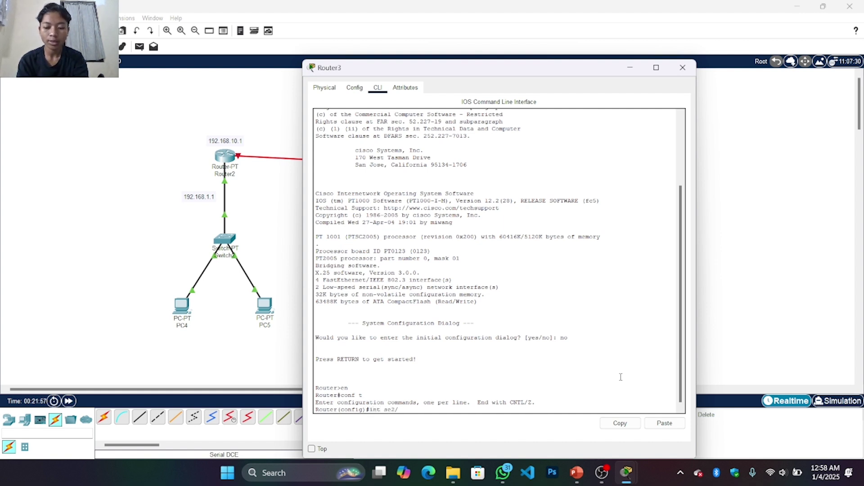
text(0)
key(Return)
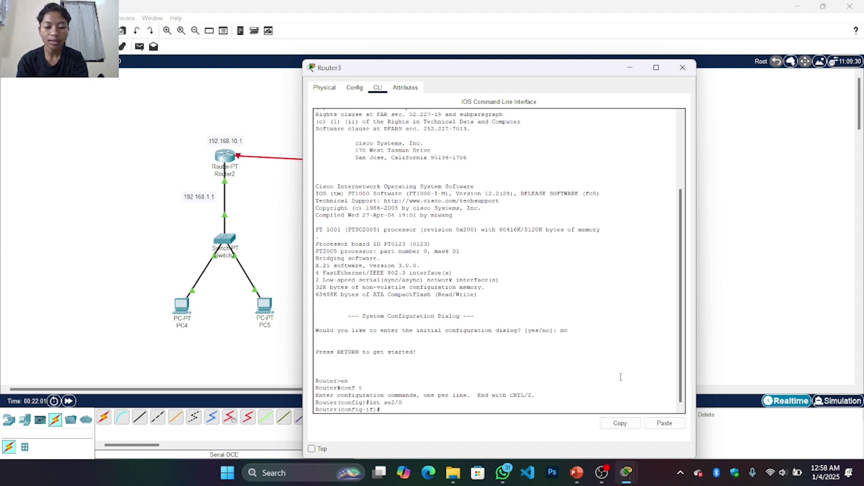
Assign IP address 192.168.10.2 with mask 255.255.255.0 to Router3's se2/0 interface using ip add, checking the topology label if needed.
text(ip add)
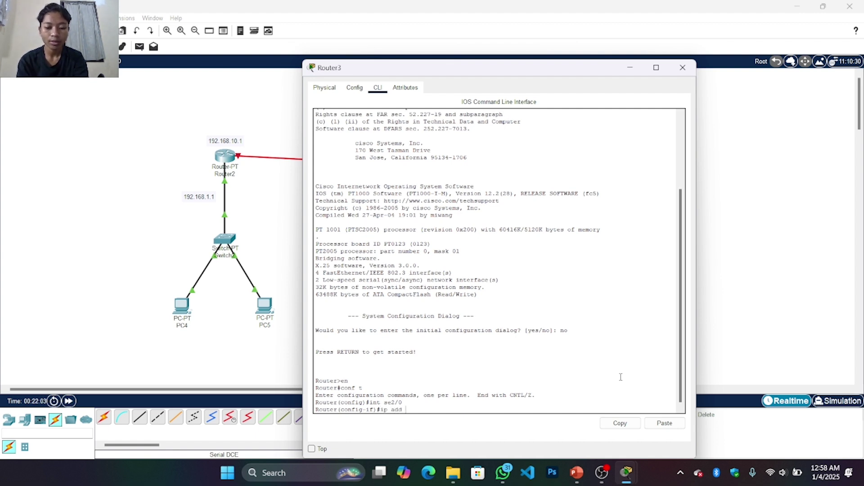
text( 192.1)
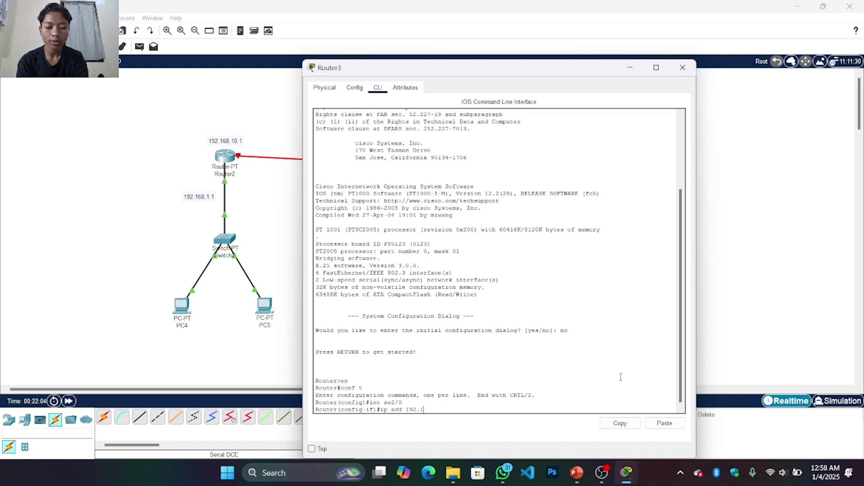
text(68)
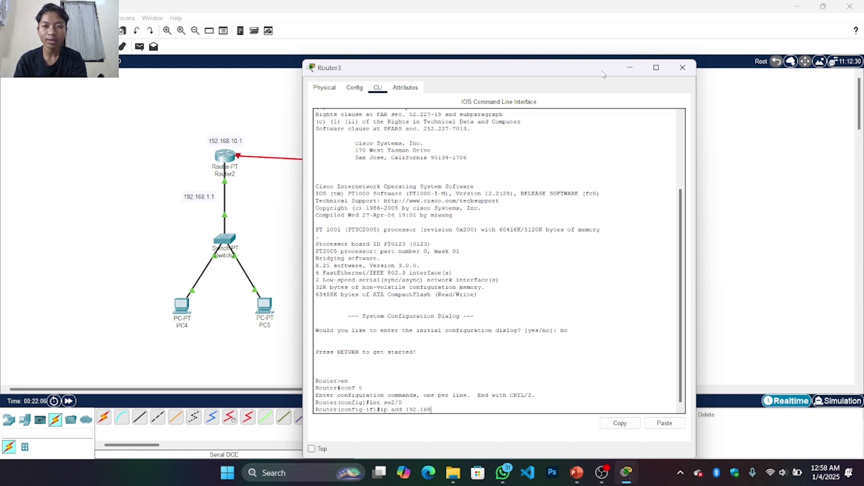
drag(604, 73, 726, 66)
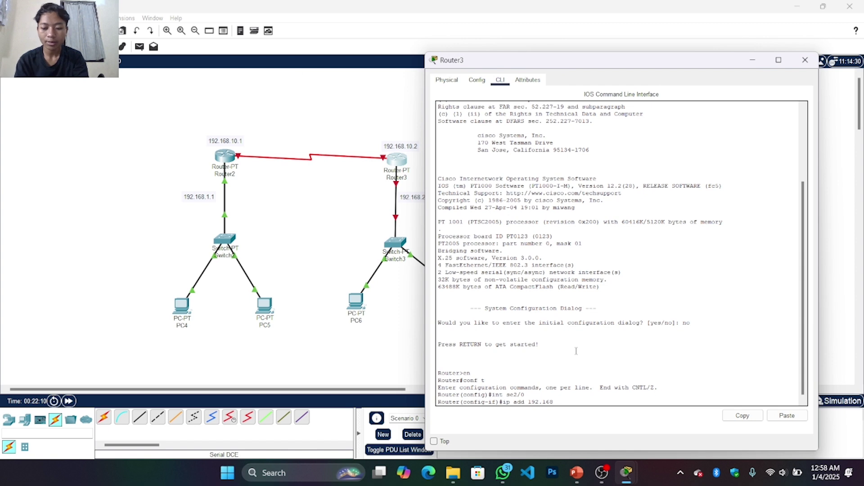
text(.)
text(10.2)
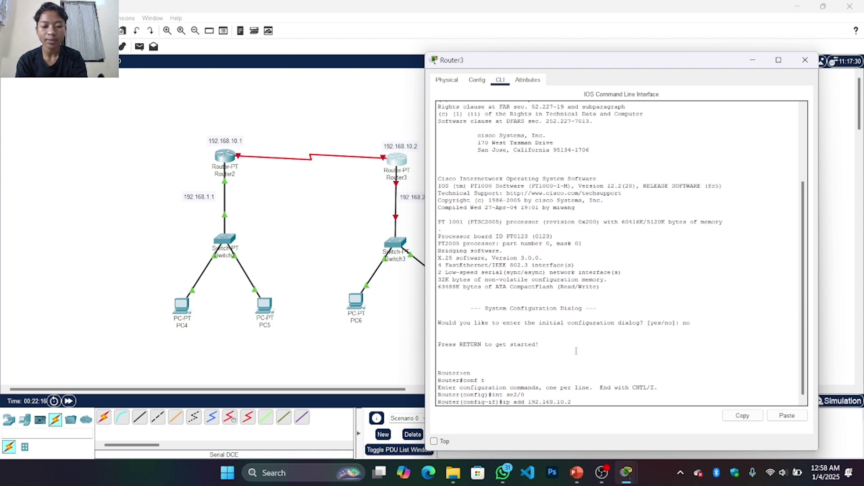
text( 255.255)
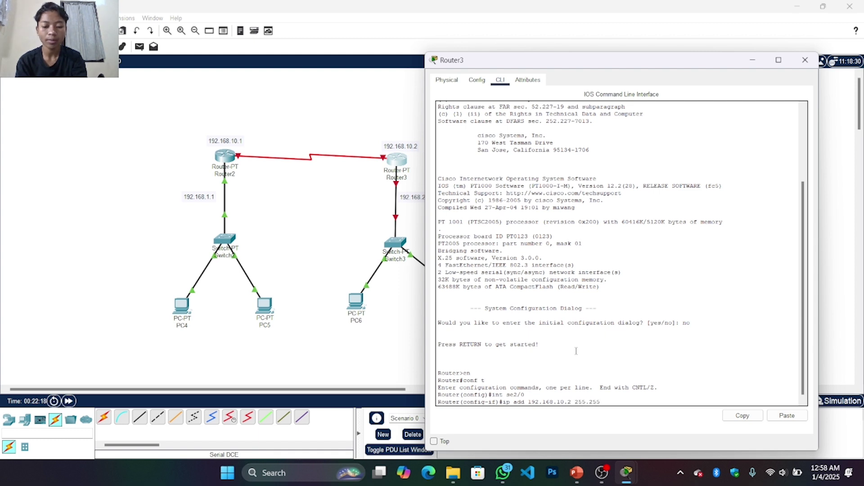
text(.255.0)
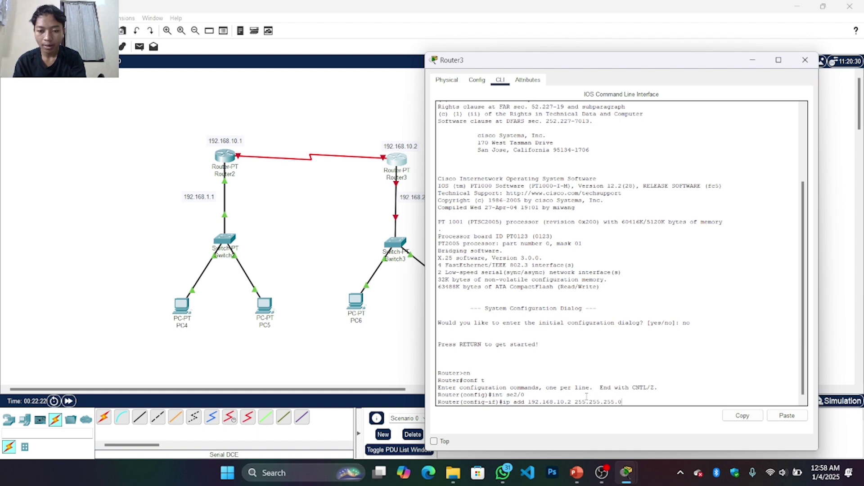
key(Return)
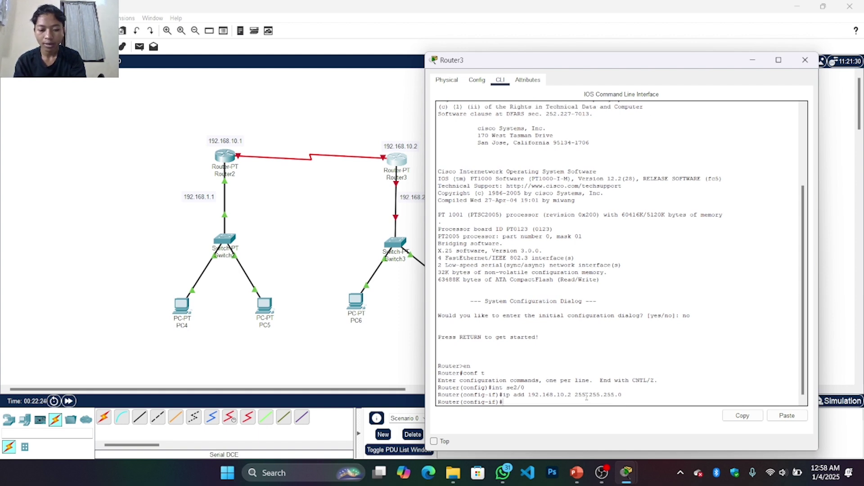
Enable Router3's serial interface se2/0 with no sh.
text(no sh)
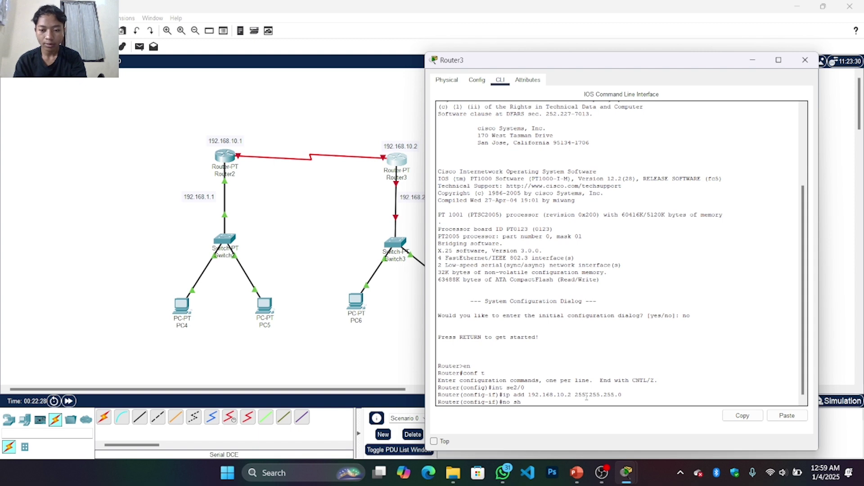
key(Return)
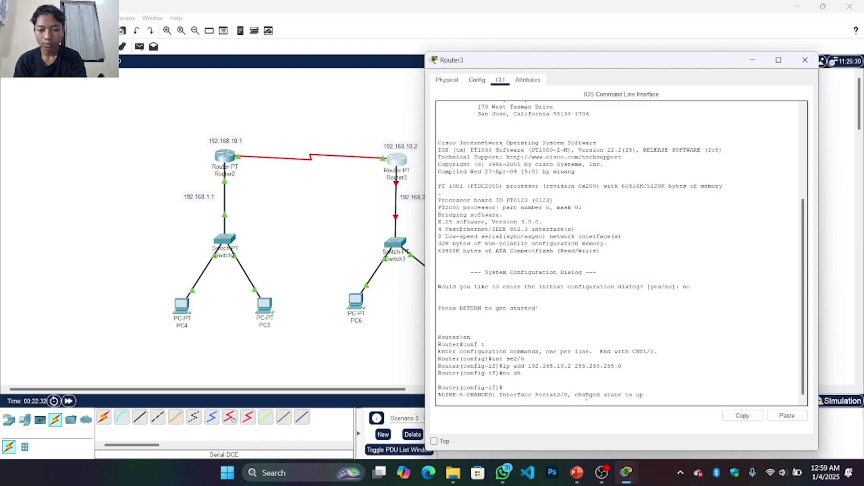
key(Return)
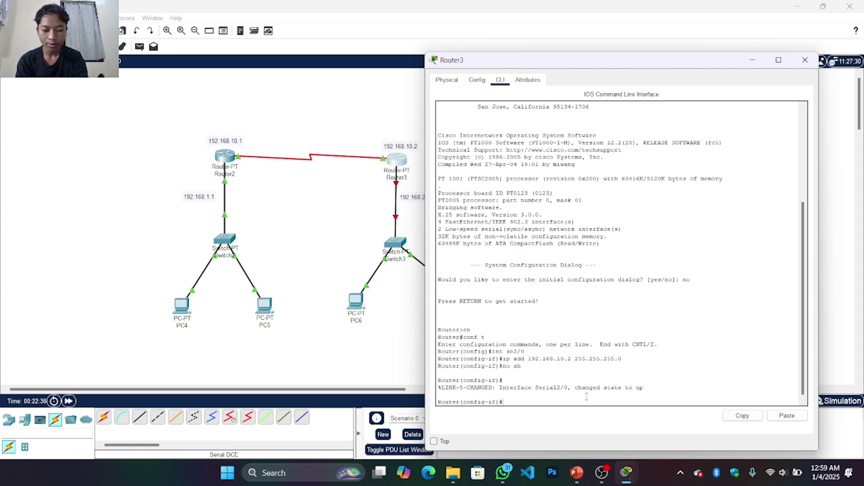
Exit interface and global configuration on Router3 with ex, returning to the privileged prompt.
text(ex)
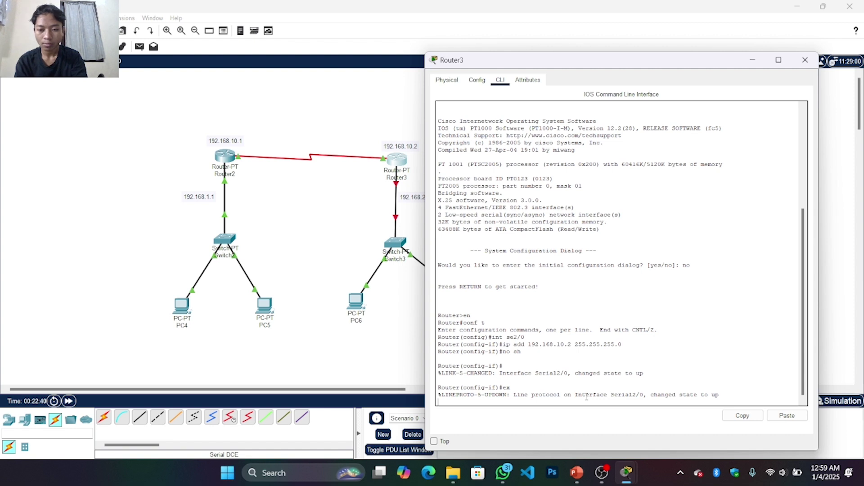
key(Return)
text(ex)
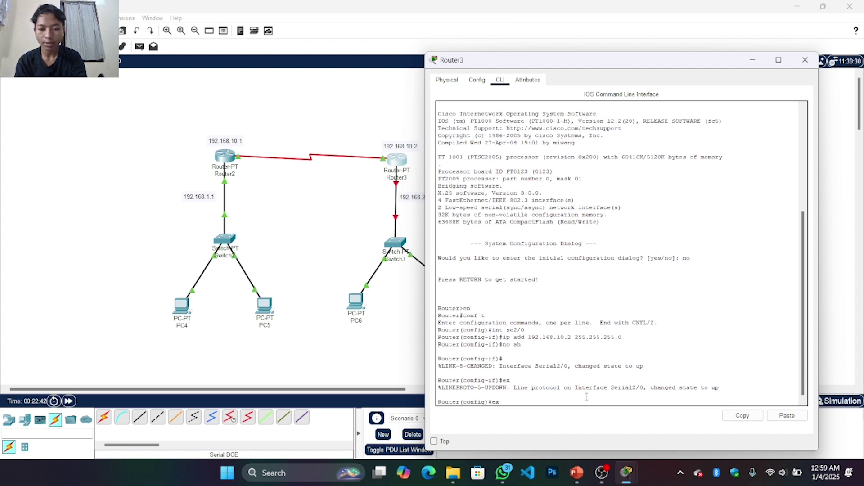
key(Return)
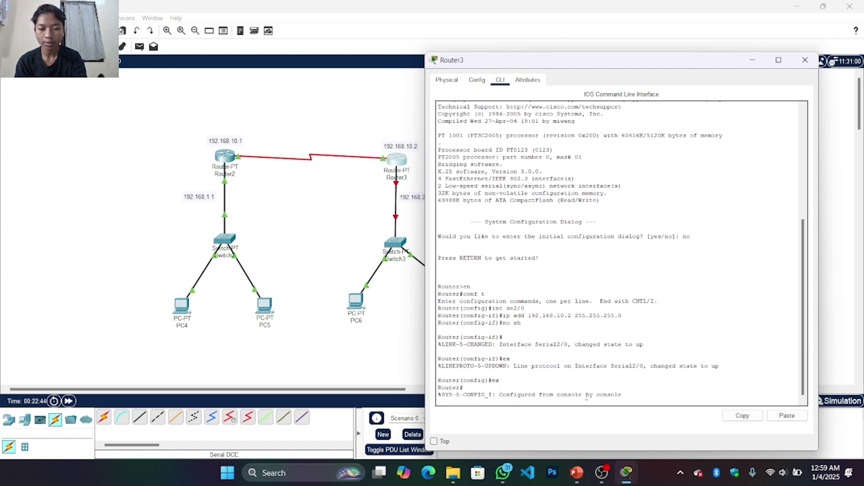
key(Return)
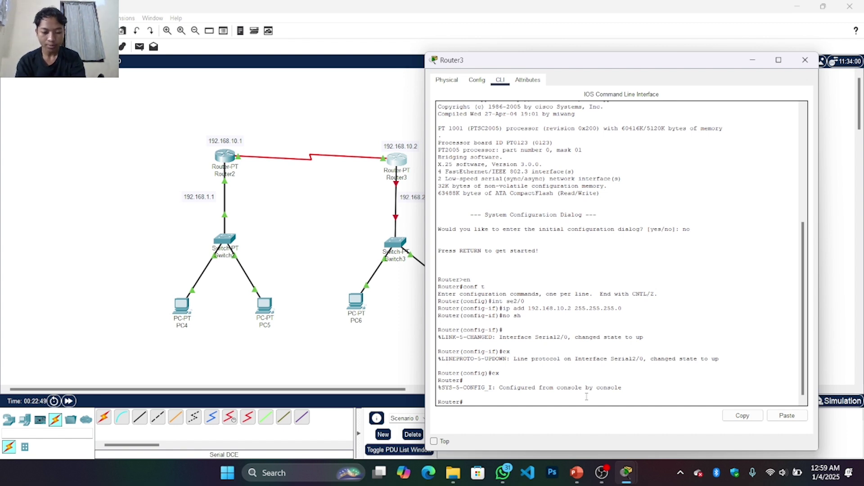
Run en and conf t on Router3 to enter global configuration mode again.
text(en)
key(Return)
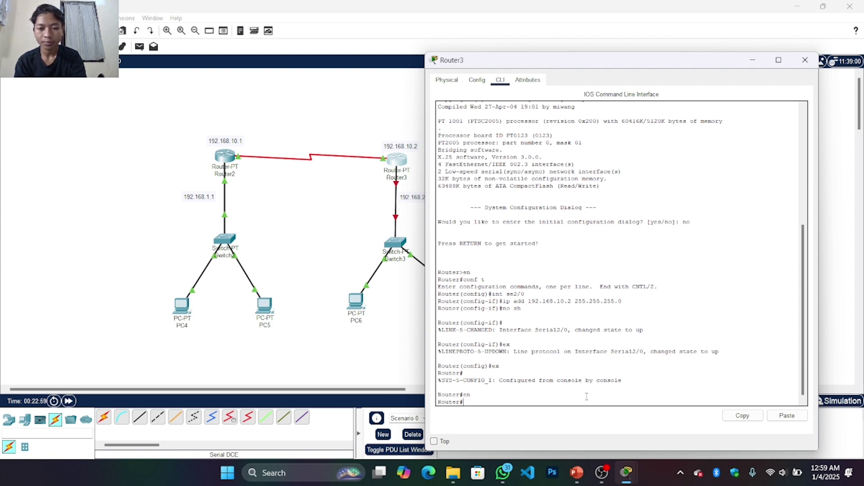
text(con)
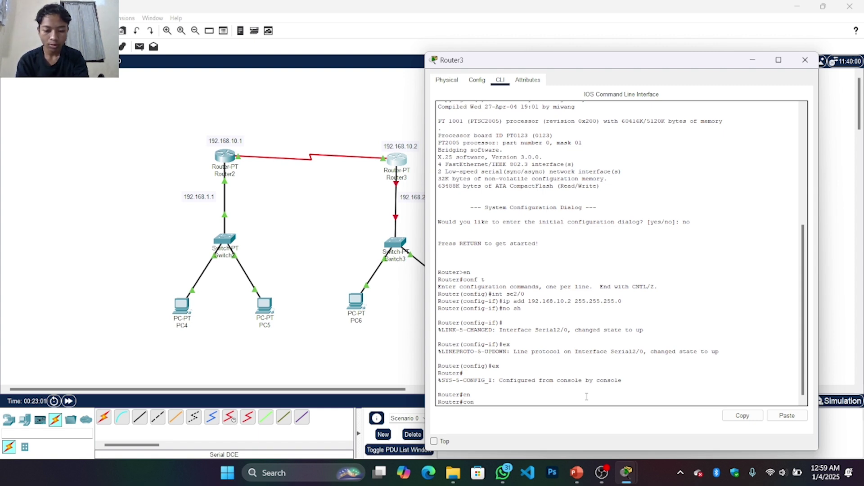
text(f t)
key(Return)
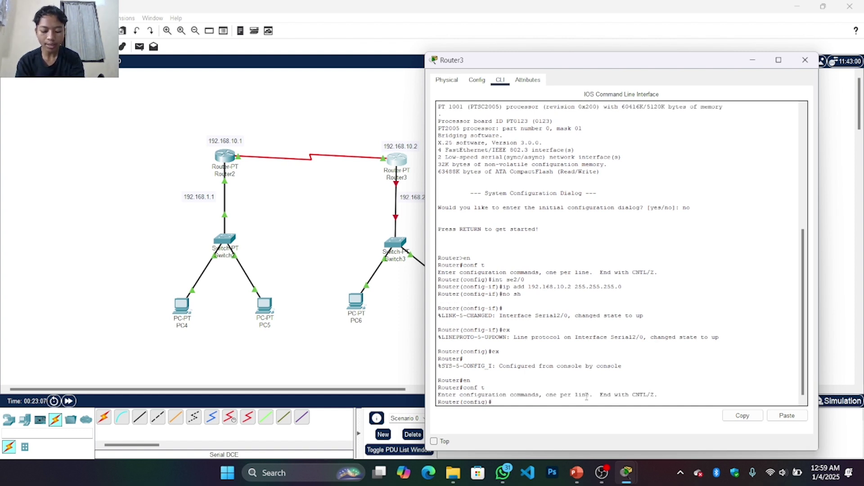
Enter interface configuration for Router3's FastEthernet port with int fa 0/0.
text(int)
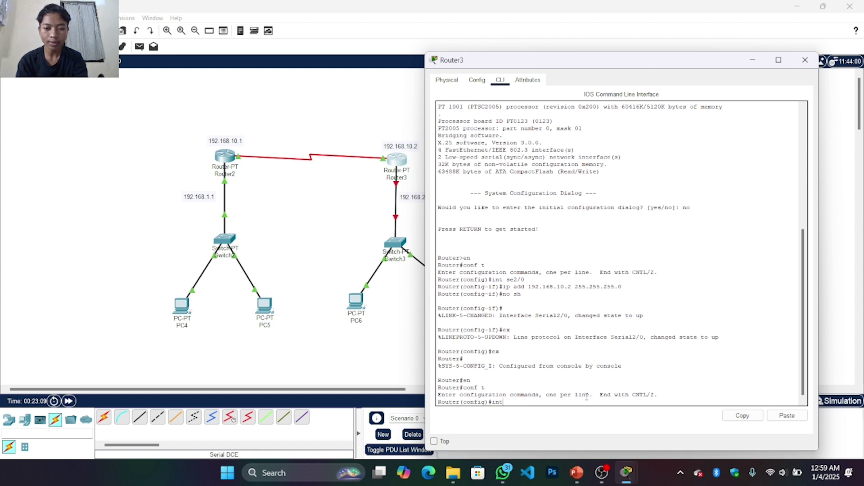
text( fa )
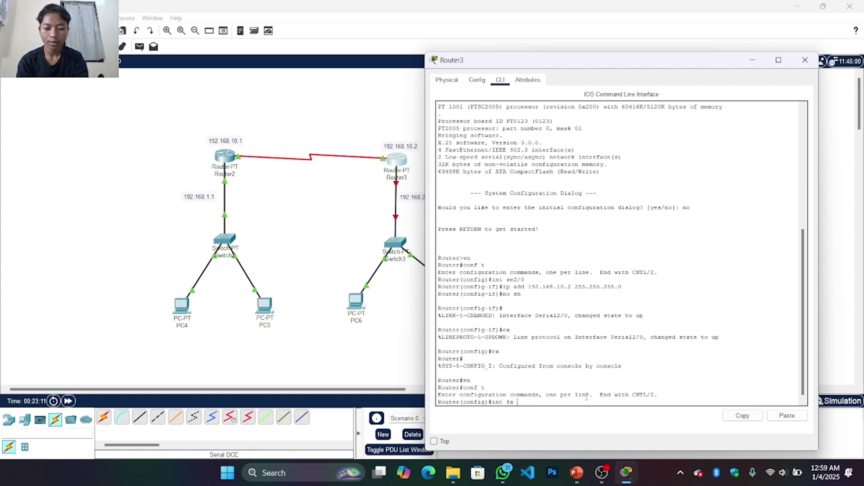
text(0/0)
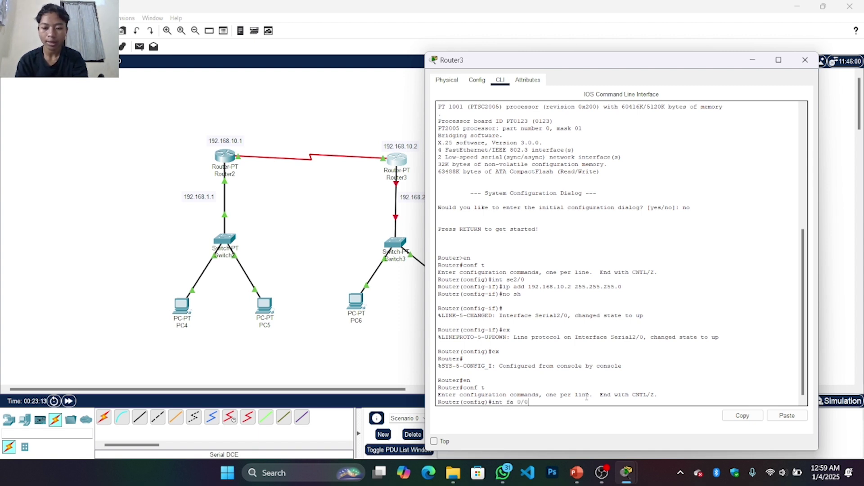
key(Return)
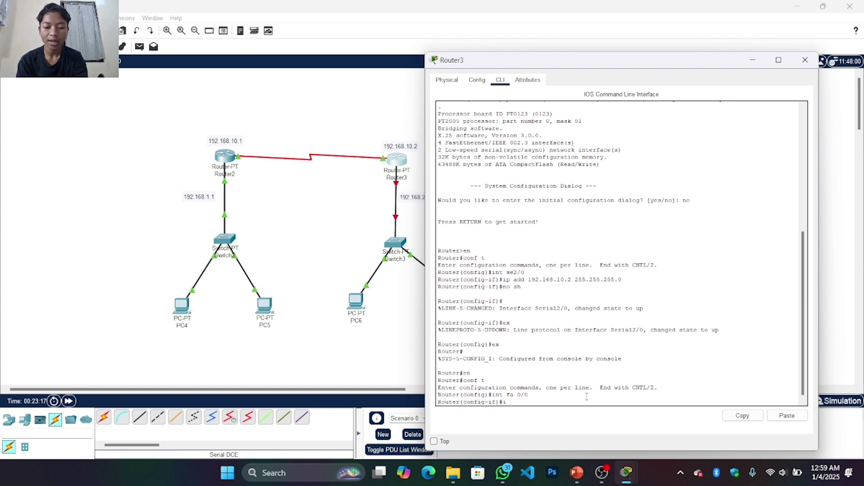
Assign IP address 192.168.2.1 with mask 255.255.255.0 to Router3's fa 0/0 interface using ip add.
text(ip add)
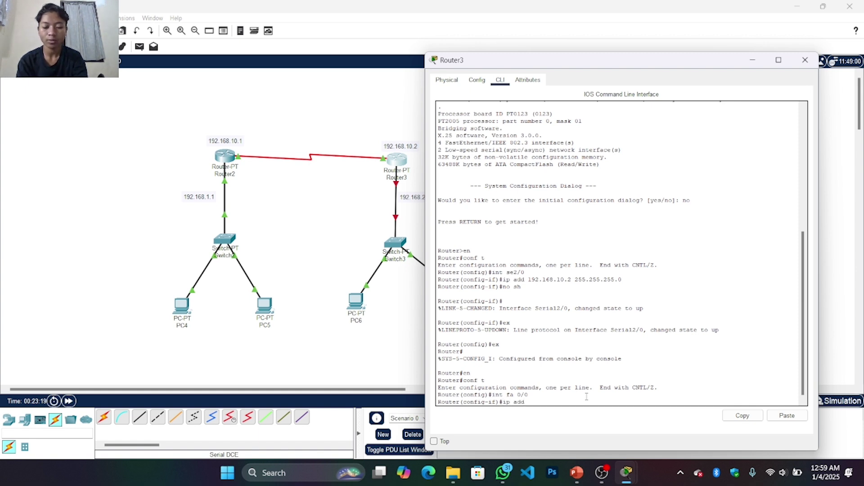
text( 192.)
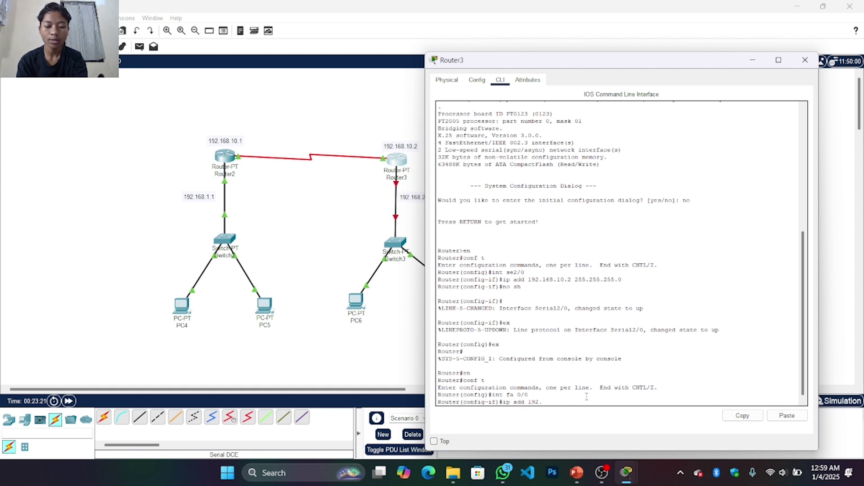
text(168.1)
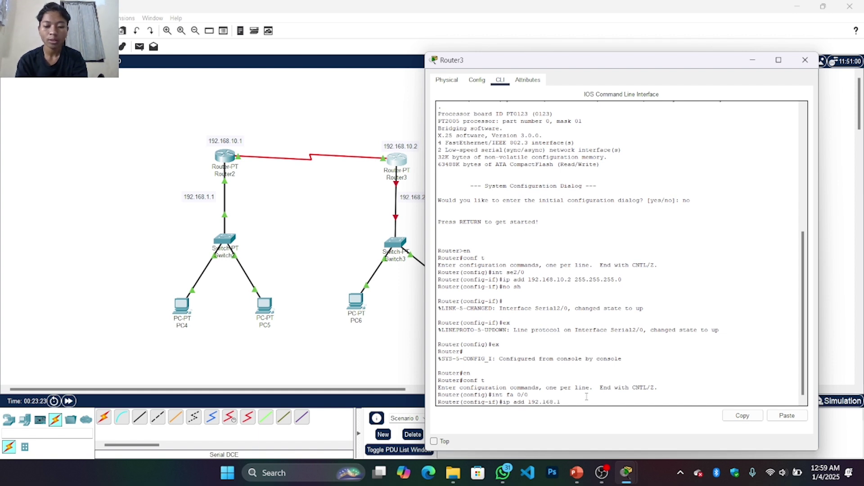
text(0.2)
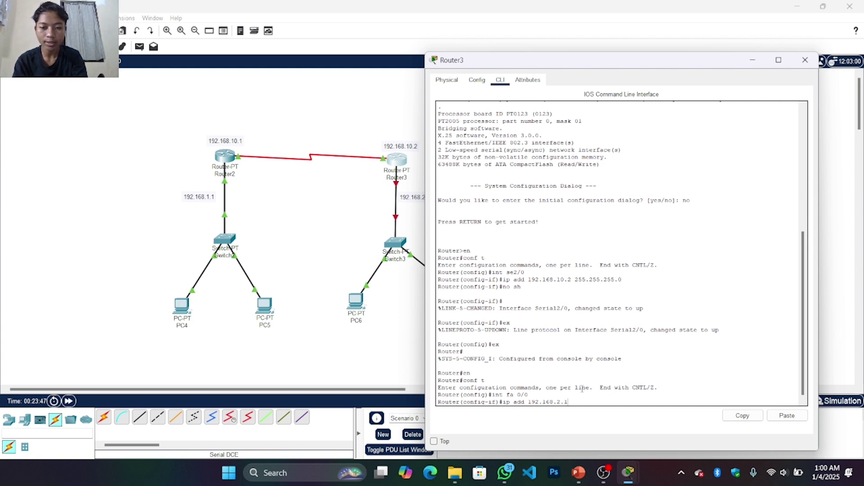
text(255)
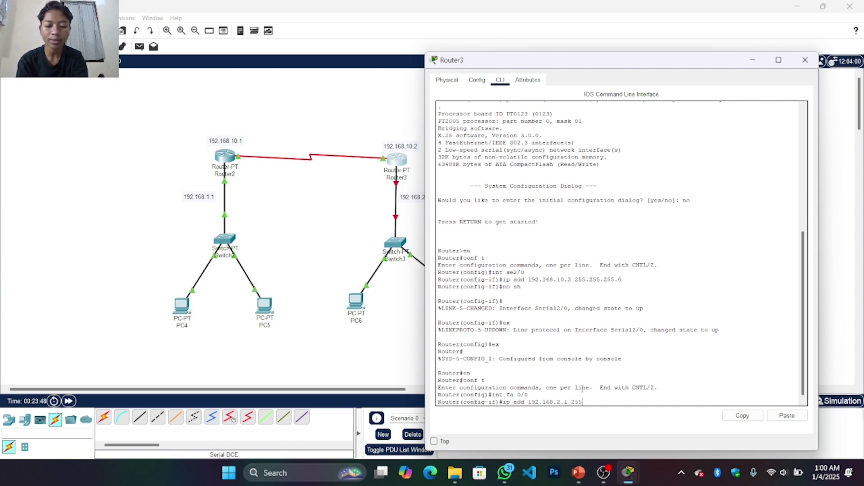
text(.255.2)
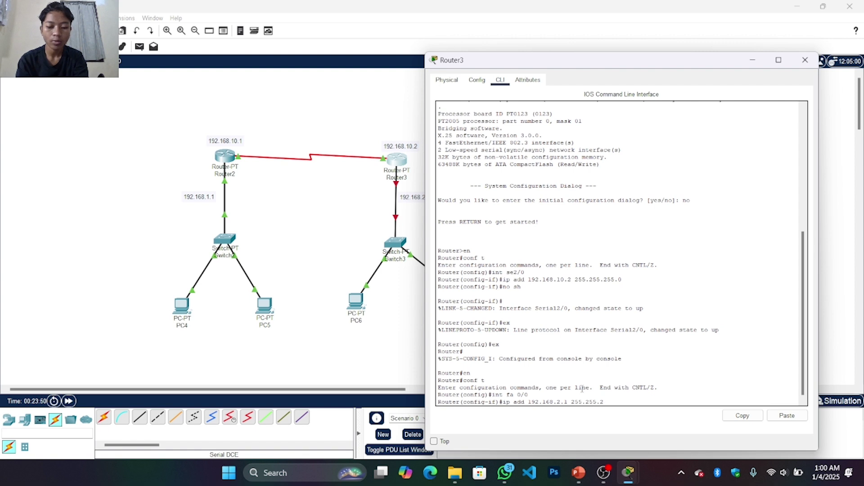
text(55)
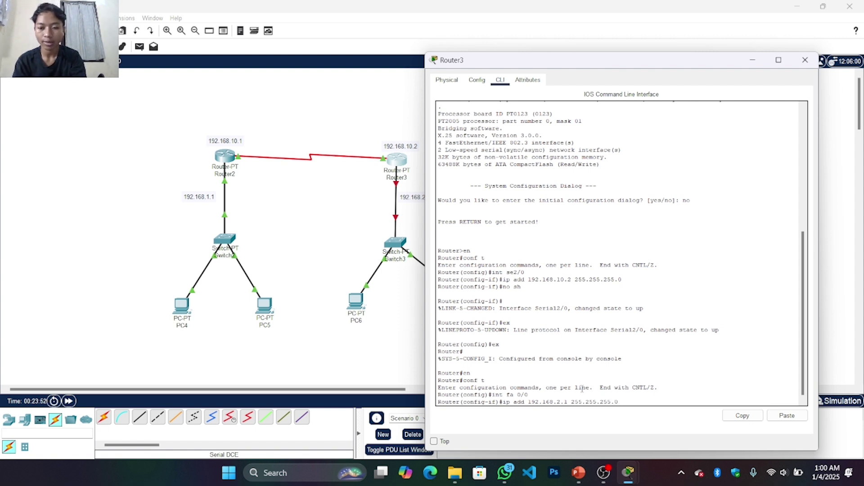
text(.0)
key(Return)
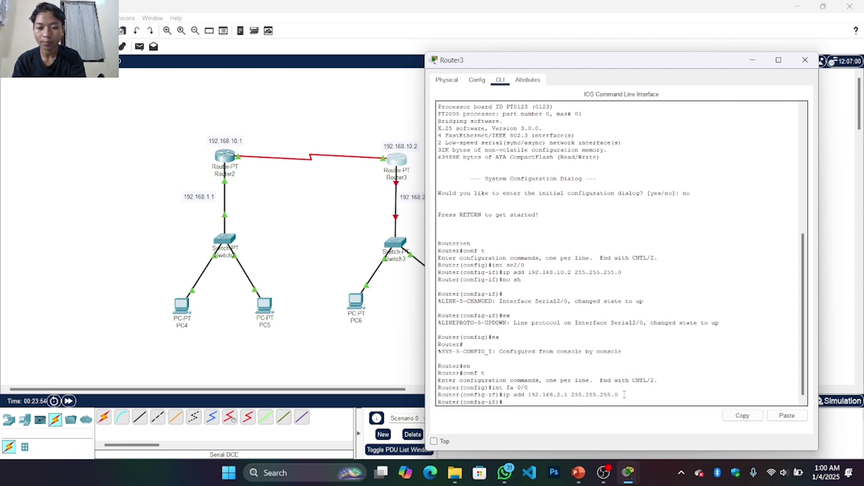
Enable Router3's fa 0/0 interface with no sh and minimize the router's window.
text(no sh)
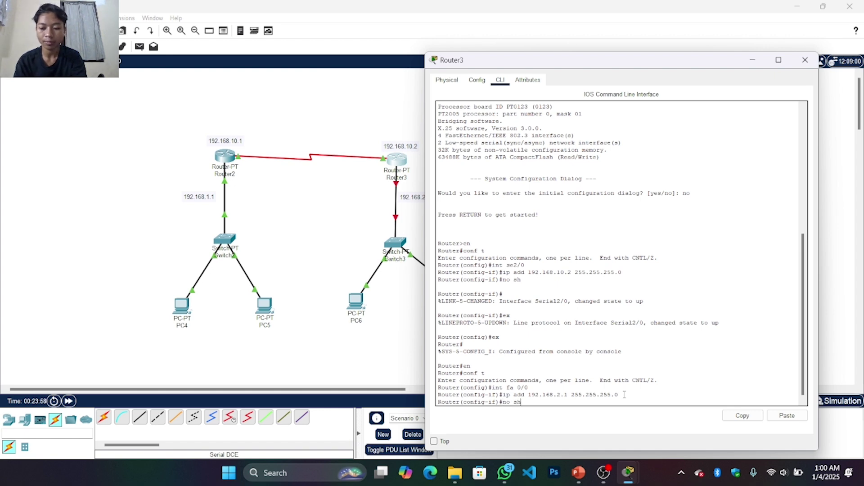
key(Return)
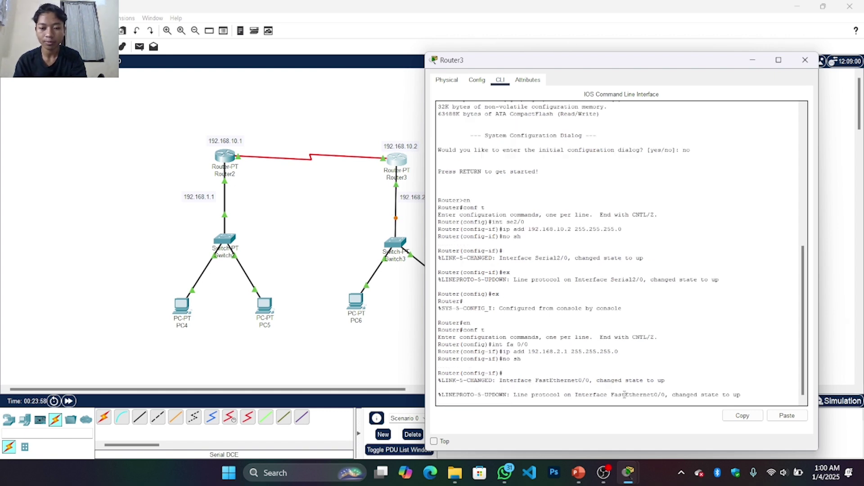
click(756, 61)
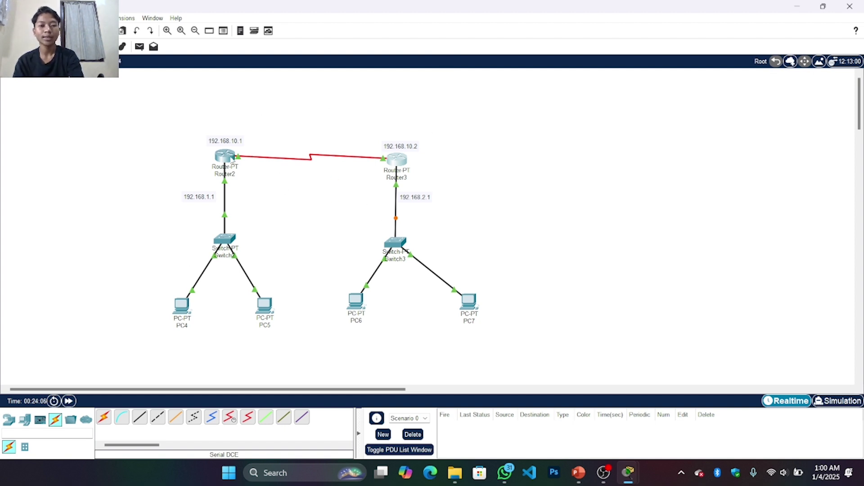
Open Router2's command line and leave interface configuration with ex to reach global configuration mode.
click(223, 161)
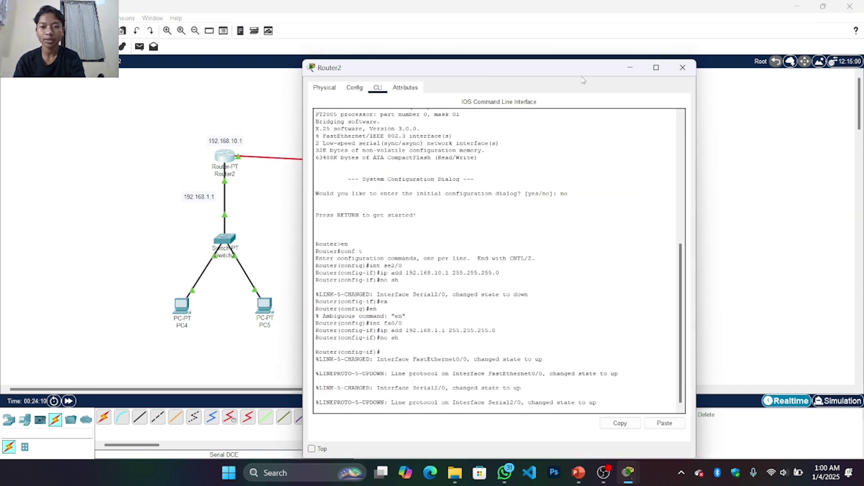
drag(581, 73, 581, 53)
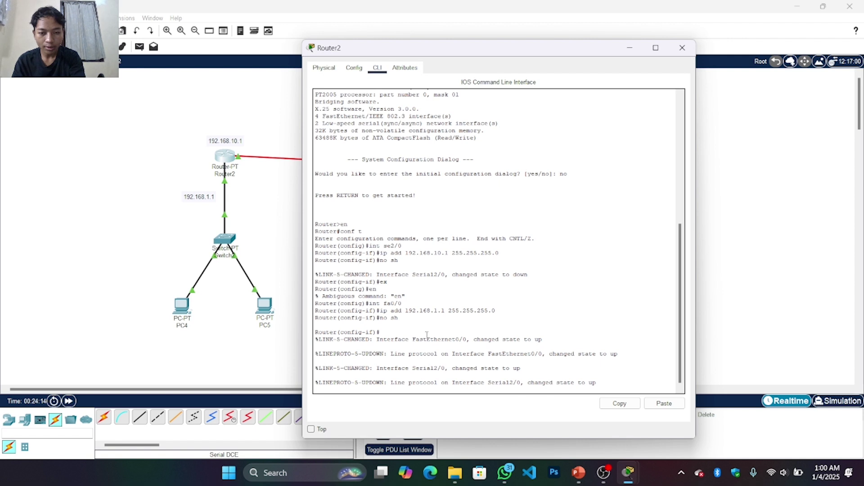
key(Return)
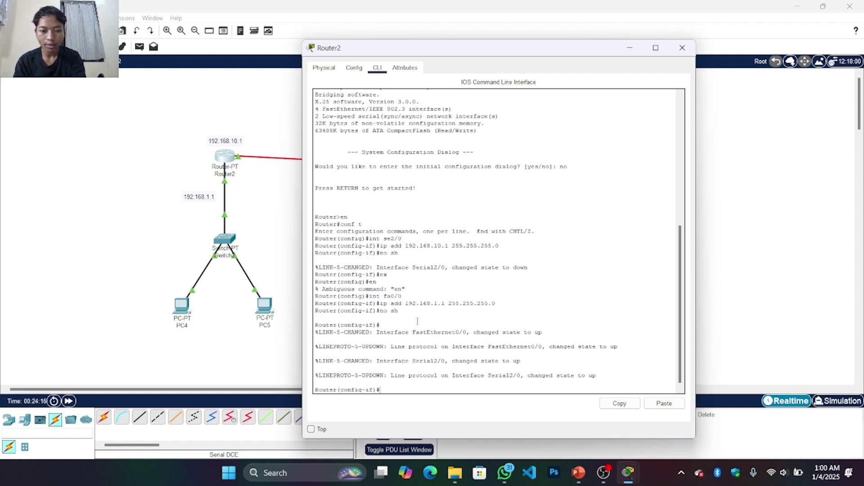
text(ex)
key(Return)
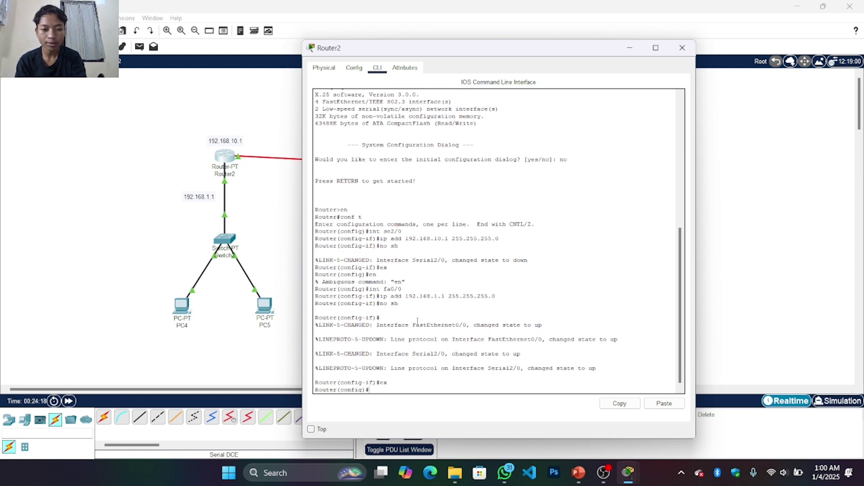
Add a static route on Router2 to network 192.168.2.0 with mask 255.255.255.0 via next hop 192.168.10.2 using ip route.
text(ip )
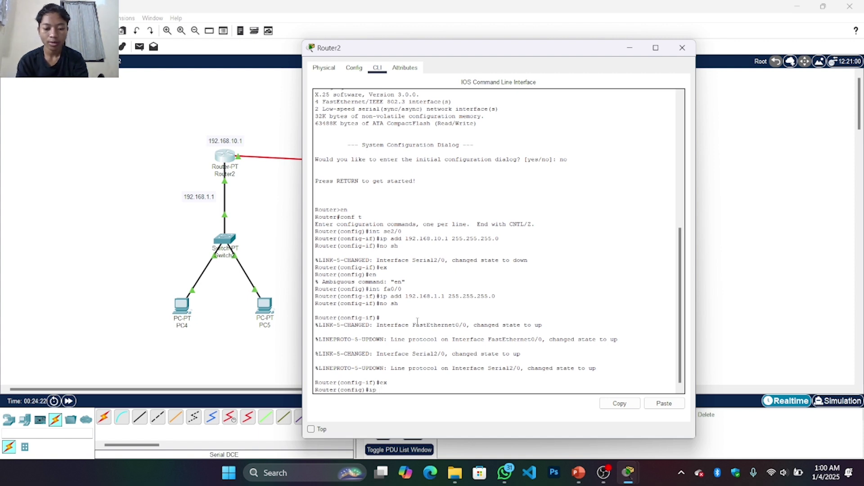
text(route 19)
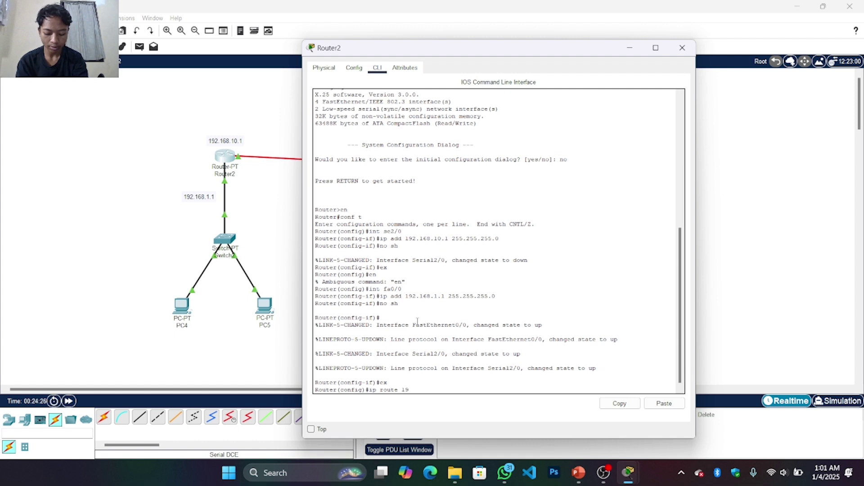
text(2.16)
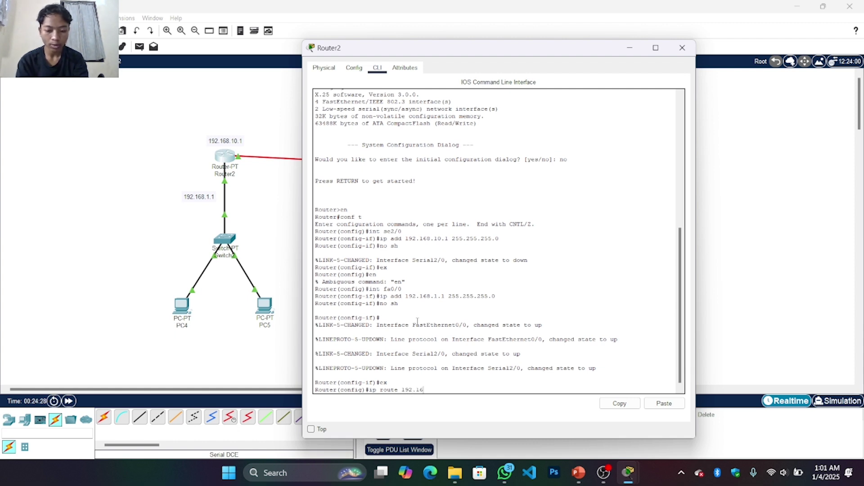
text(8.2.)
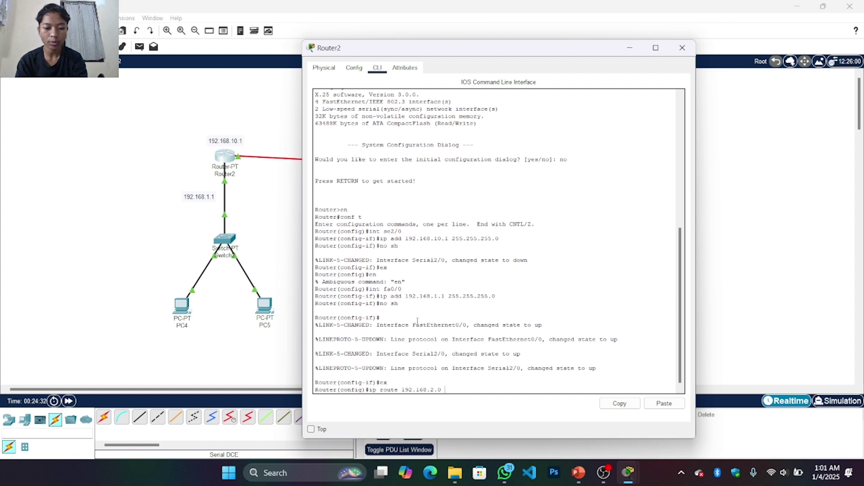
text(0 255)
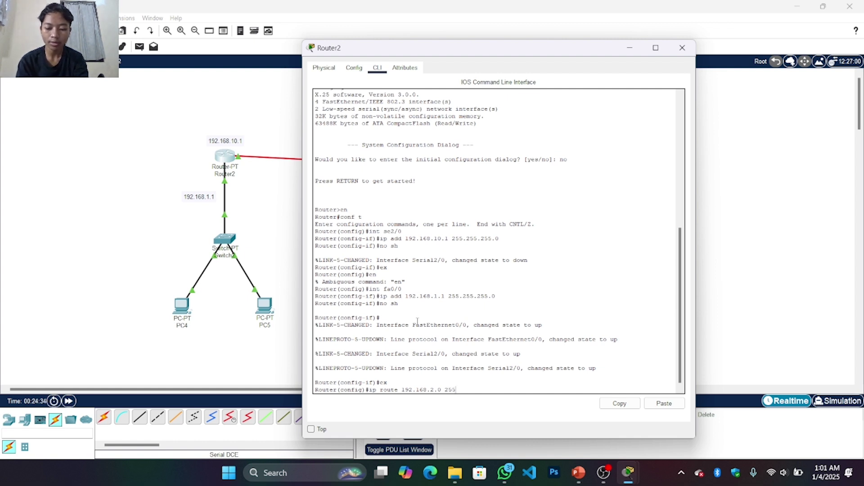
text(.255.2)
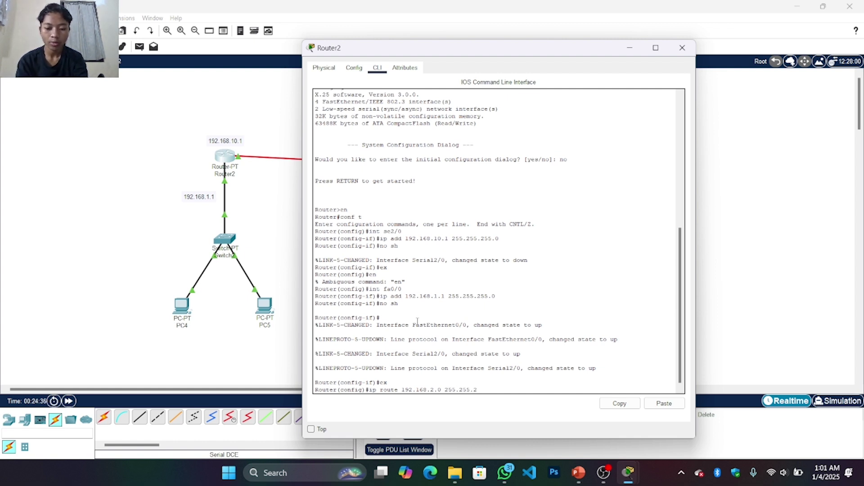
text(55.0)
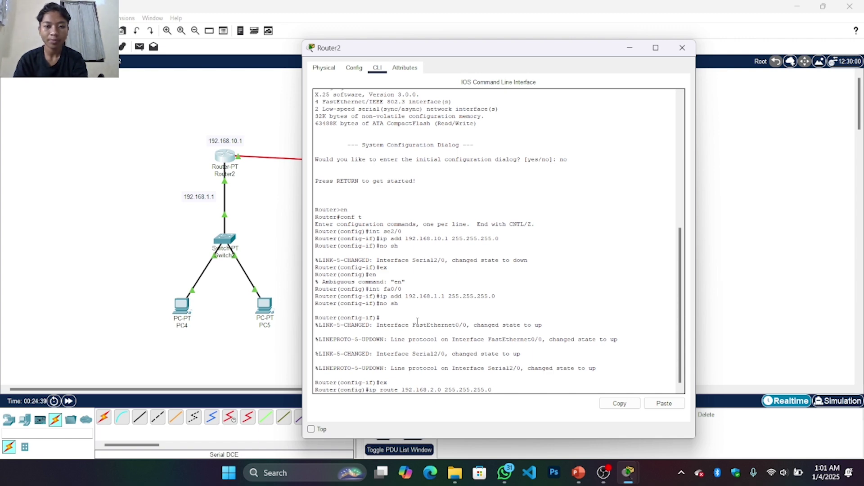
drag(502, 53, 632, 45)
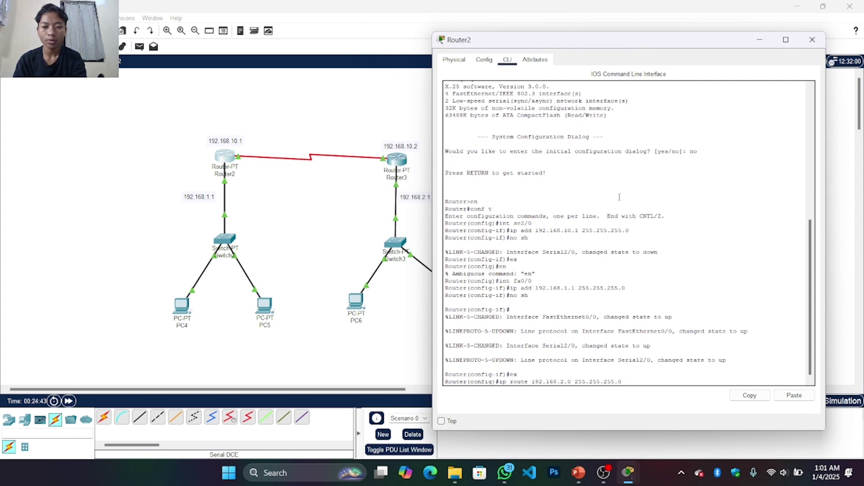
text(192)
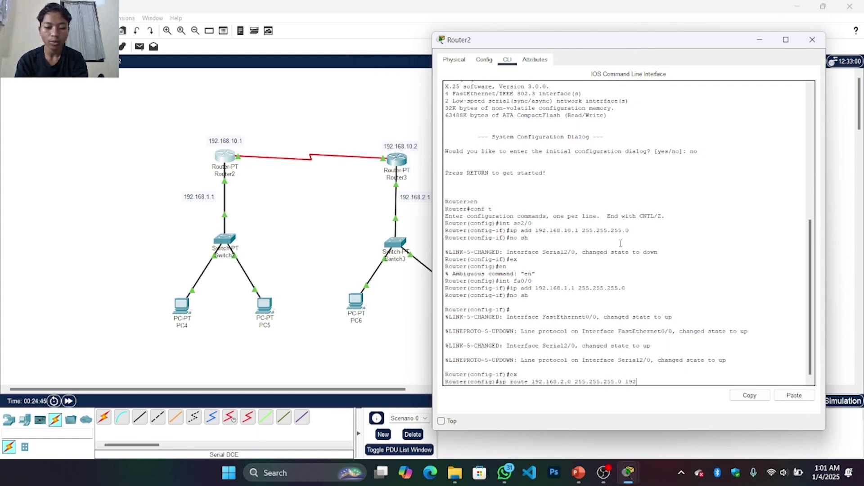
text(.168)
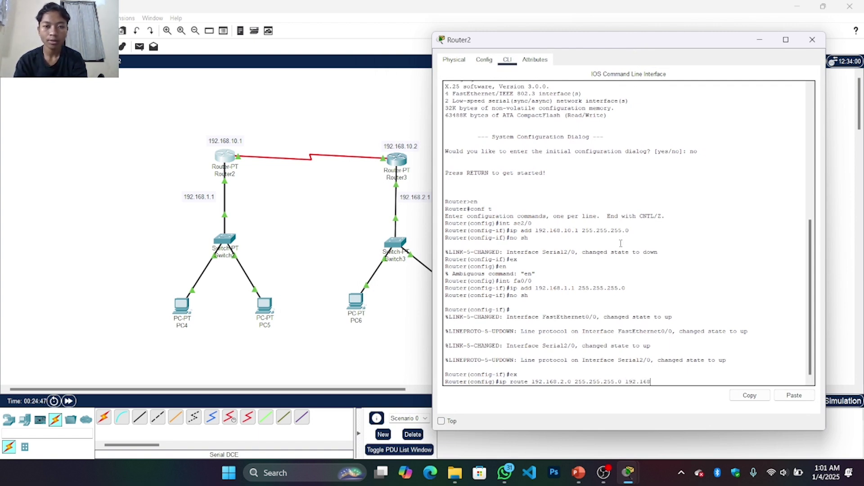
text(.10.2)
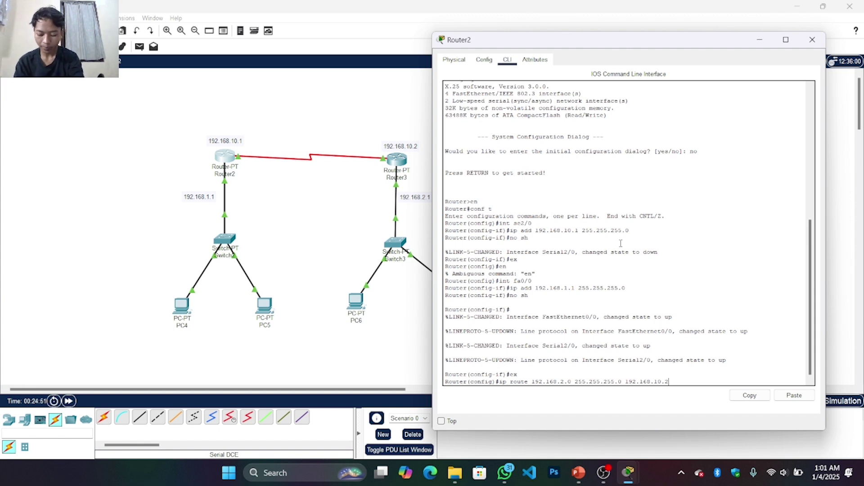
key(Return)
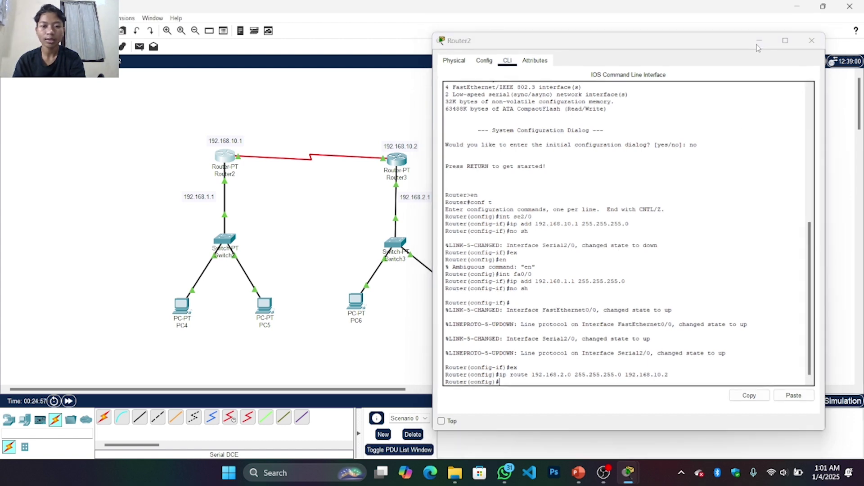
click(812, 39)
Open Router3's command line and leave interface configuration with ex to reach global configuration mode.
click(405, 161)
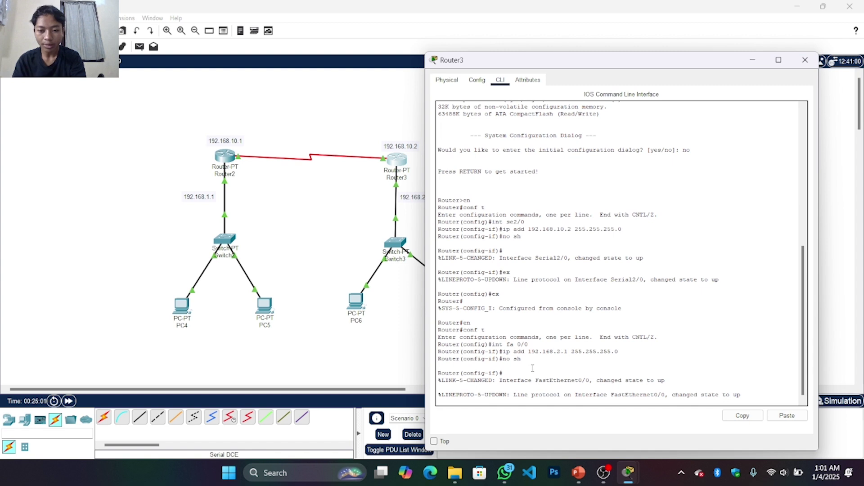
click(533, 362)
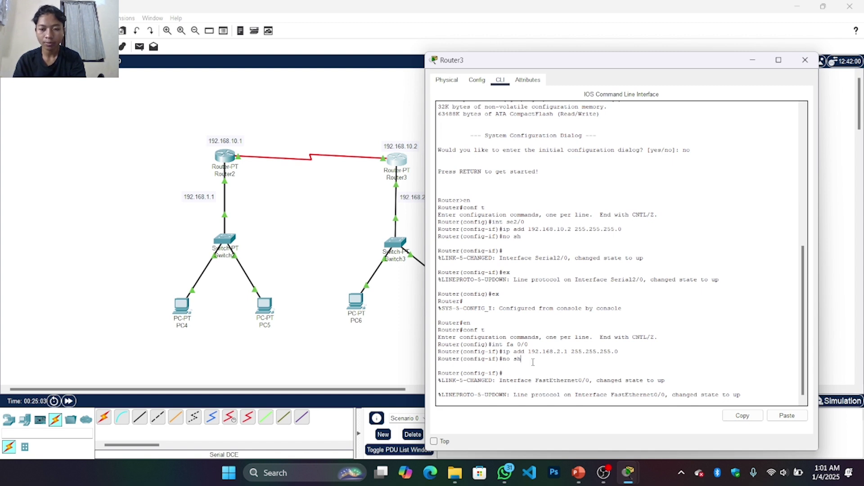
key(Return)
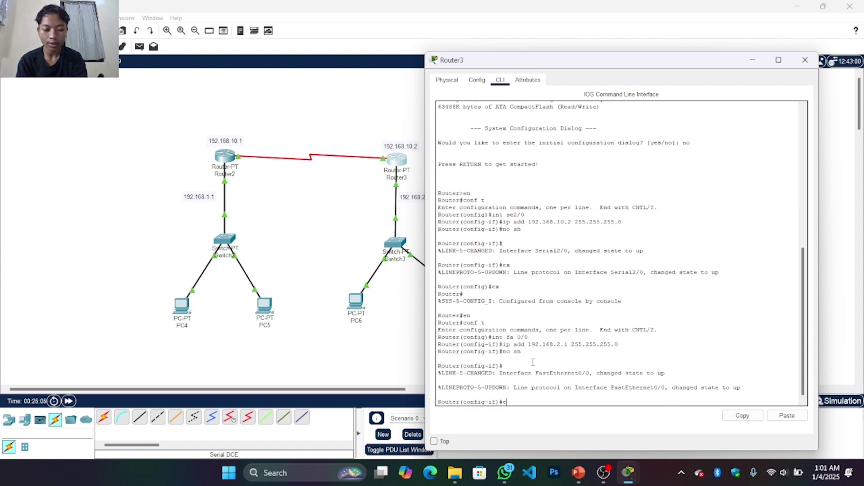
text(ex)
key(Return)
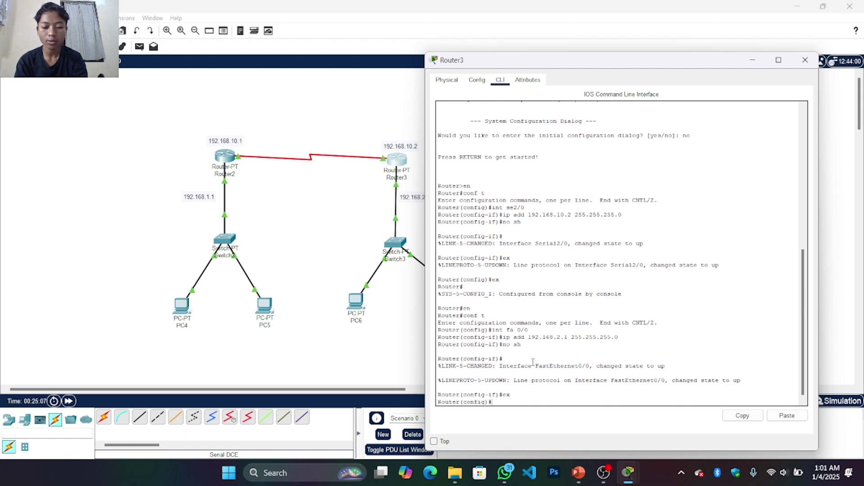
Add a static route on Router3 to network 192.168.1.0 with mask 255.255.255.0 via next hop 192.168.10.1 and minimize the router's window.
text(ip rout)
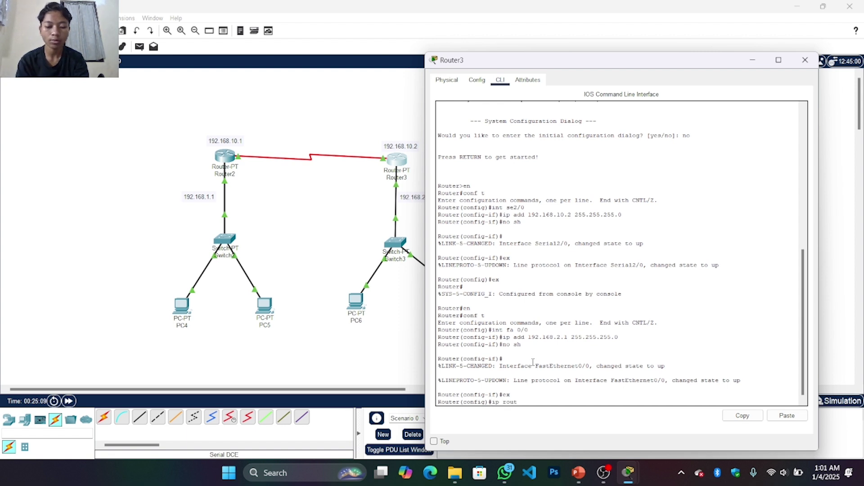
text(e )
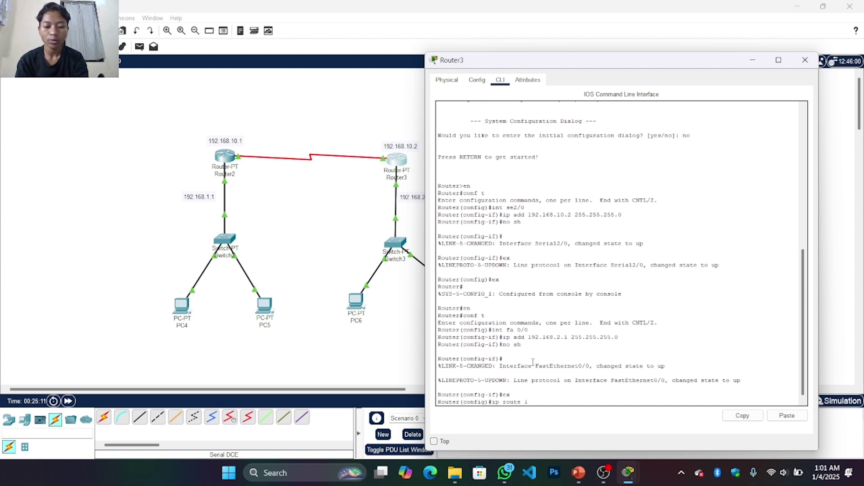
text(192.168)
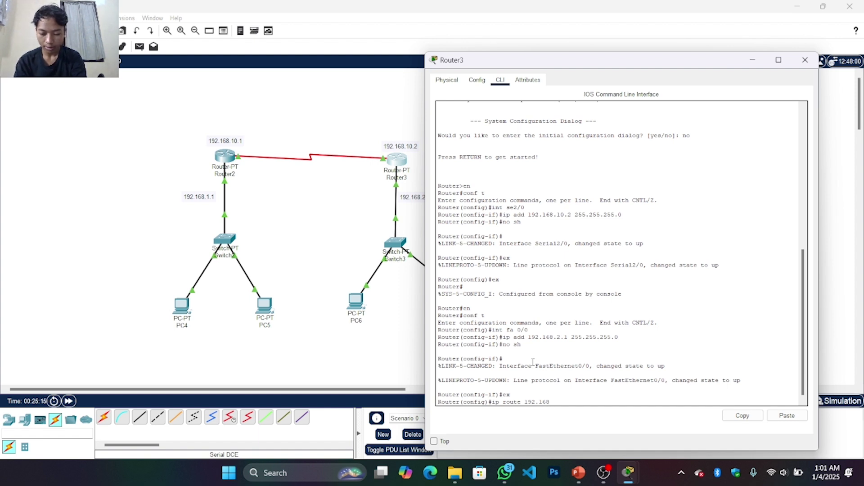
text(.1.)
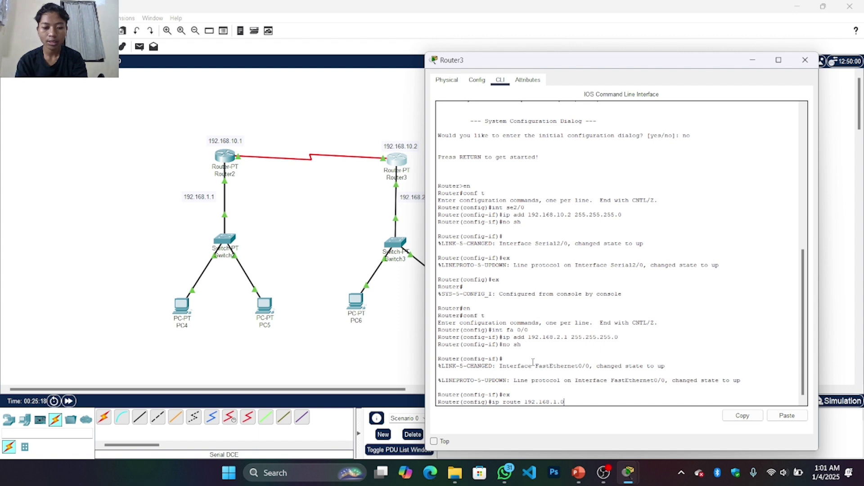
text(0 255.2)
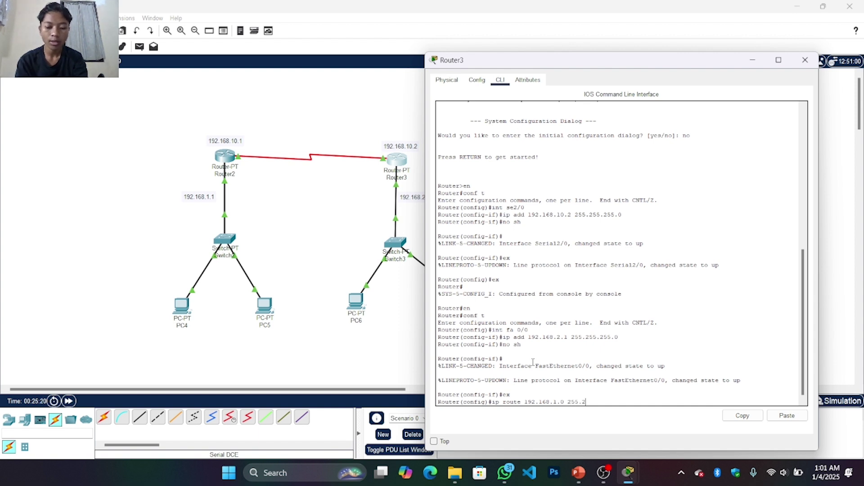
text(55.255.0)
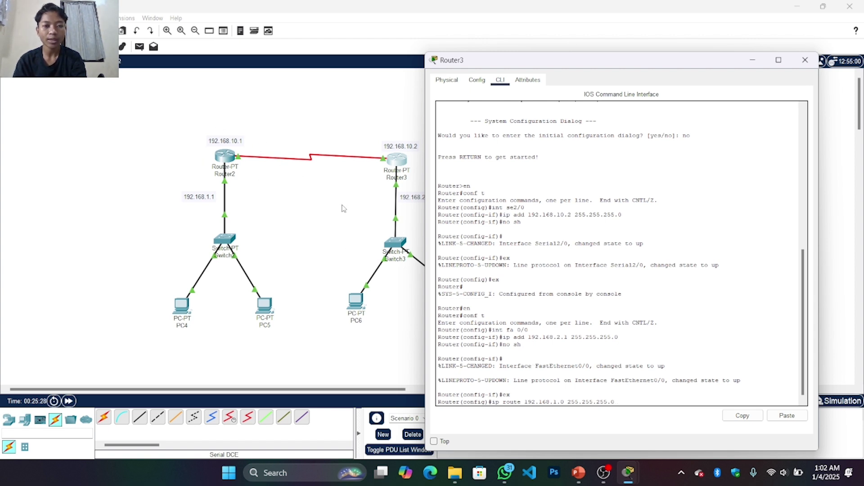
text(192)
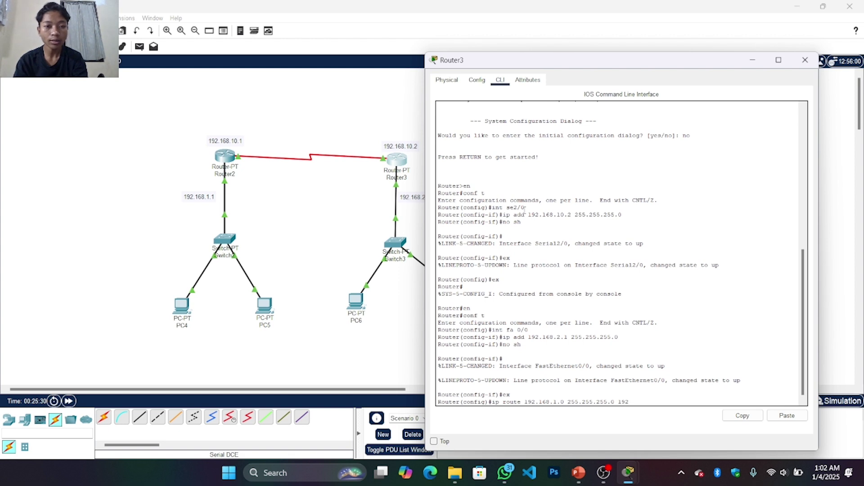
text(.168.1)
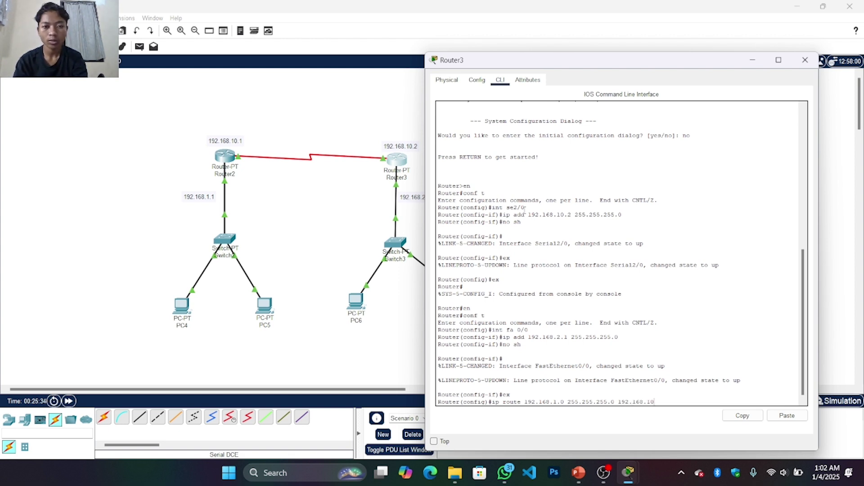
text(0.1)
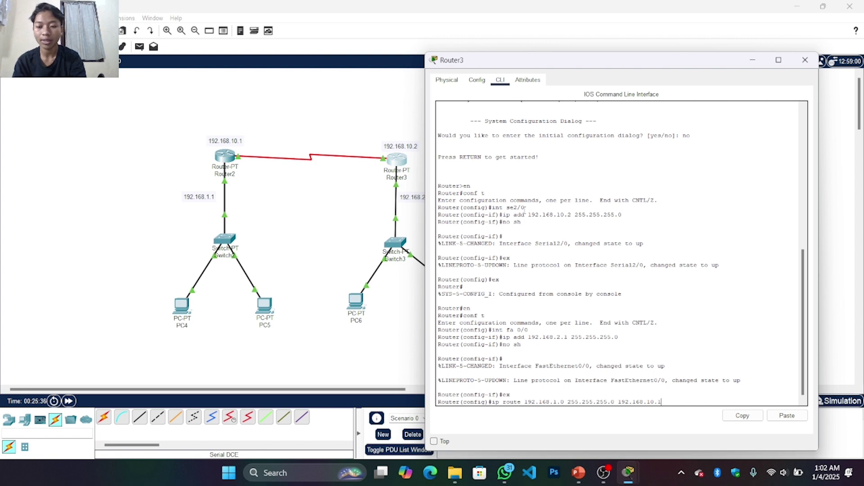
key(Return)
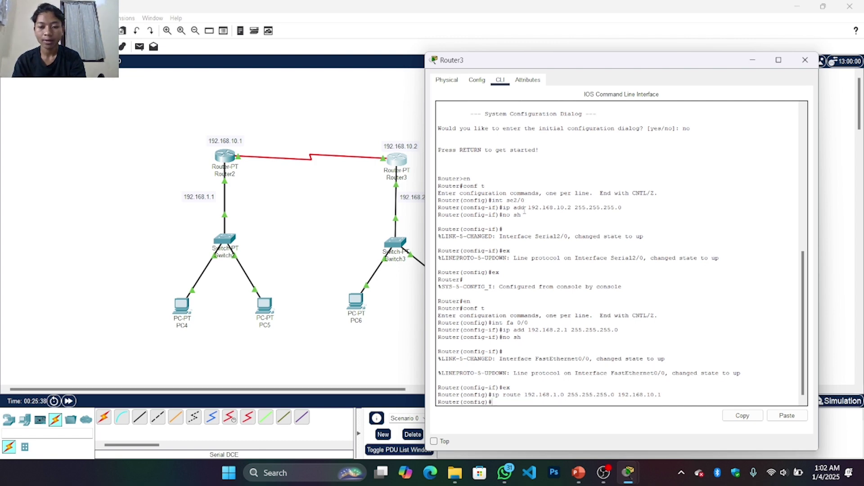
click(752, 60)
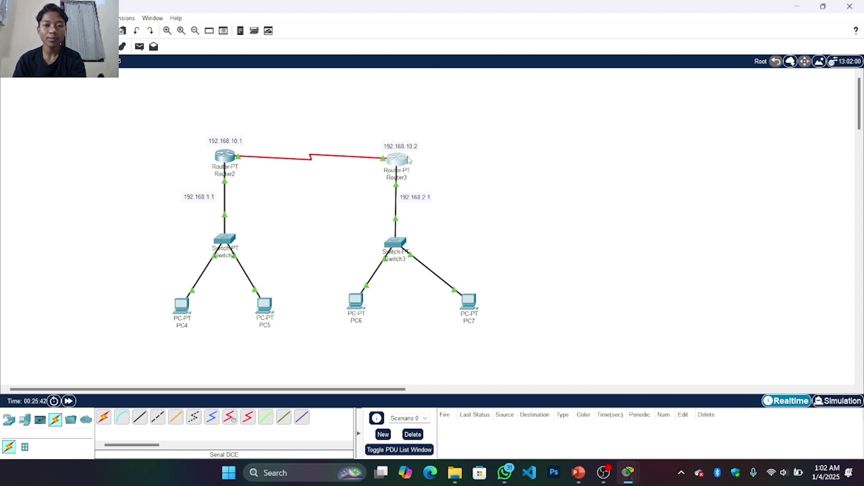
click(397, 161)
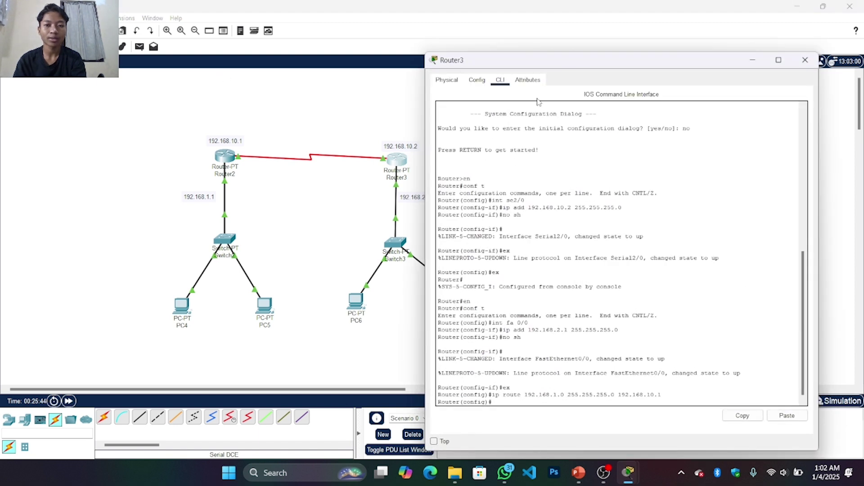
click(752, 59)
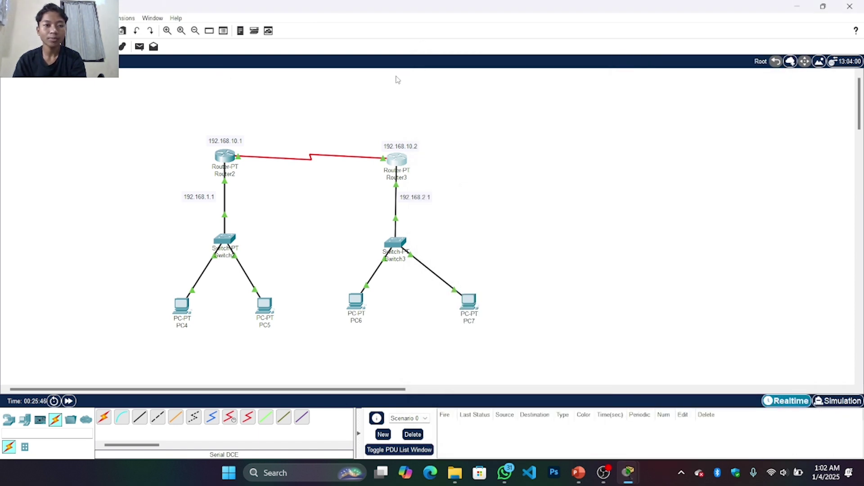
Send a simple PDU from PC4 to PC5 to test connectivity within the 192.168.1.0 network.
click(139, 47)
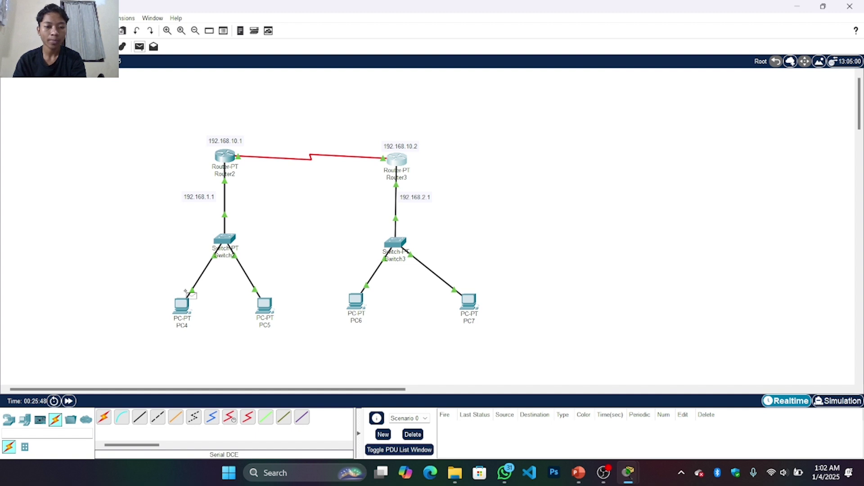
click(181, 306)
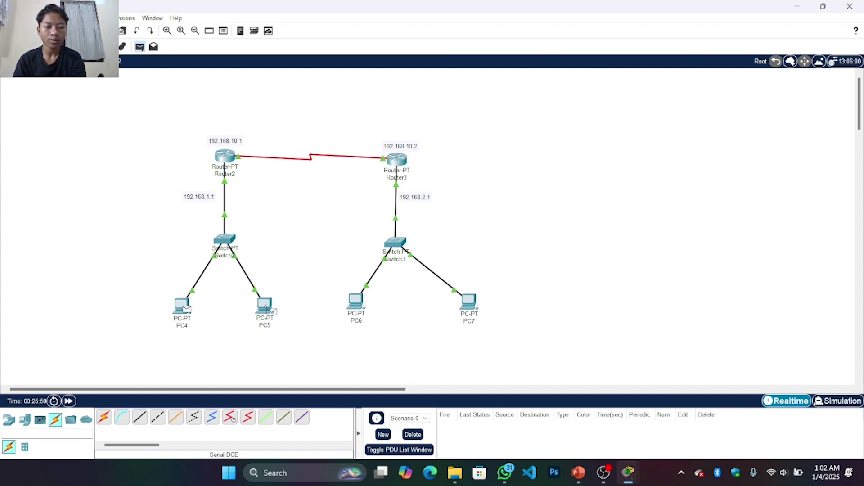
click(265, 307)
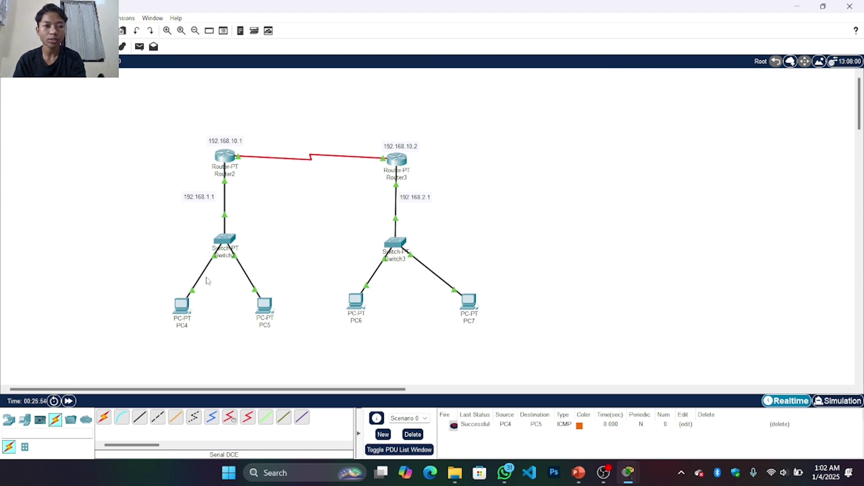
Send a simple PDU from Router2 to Router3 to test the serial link between the routers.
click(140, 48)
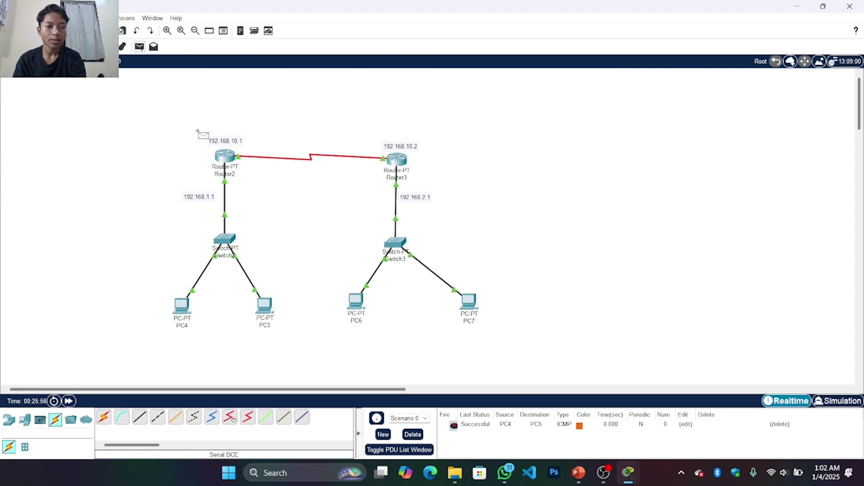
click(227, 157)
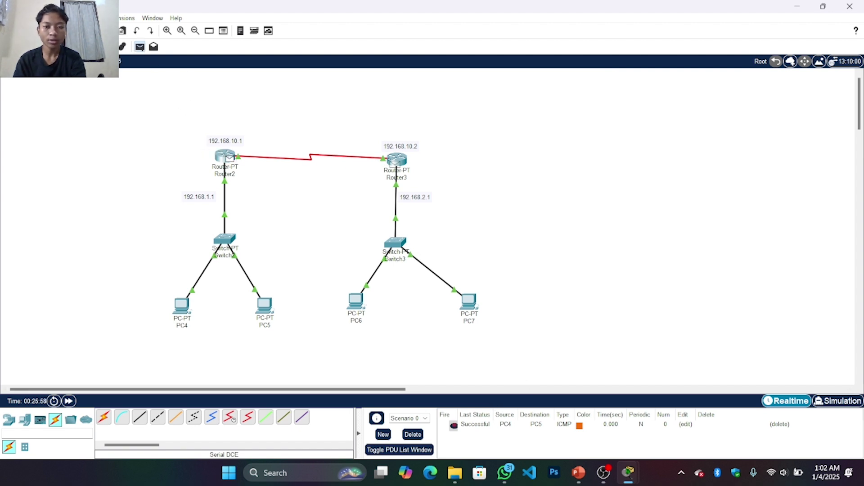
click(396, 159)
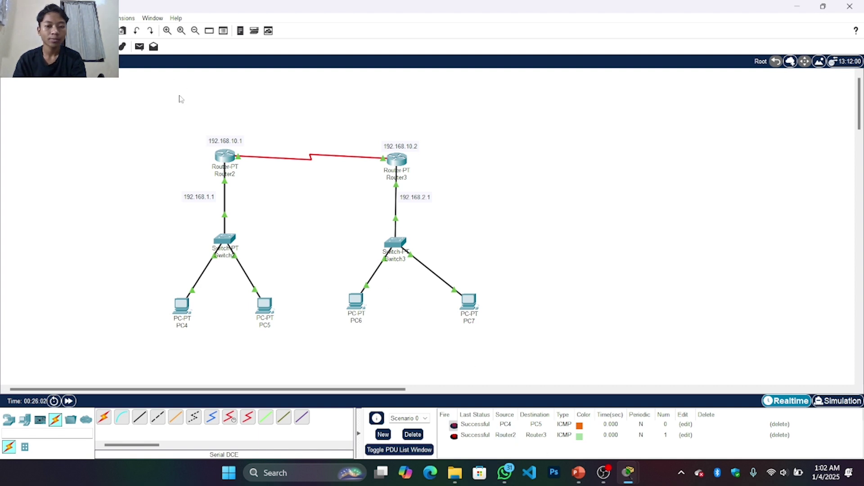
Delete the current PDU scenario and send a simple PDU from PC5 to PC6 to test connectivity between the two networks.
click(412, 434)
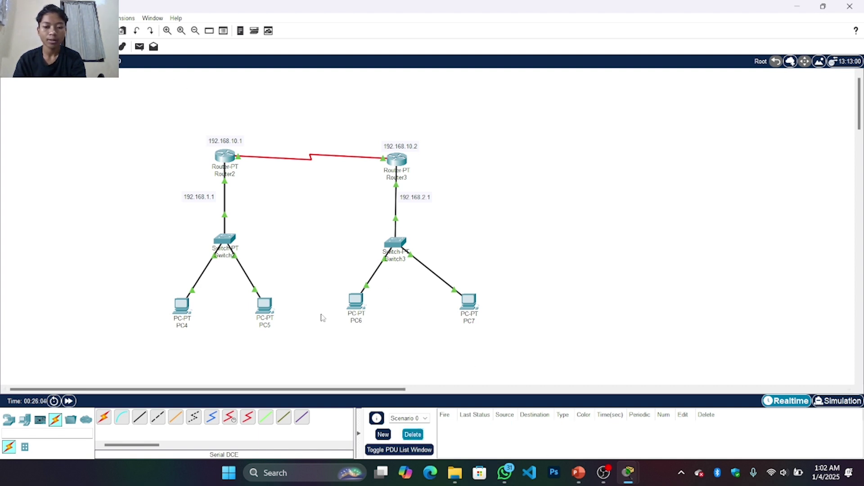
click(140, 48)
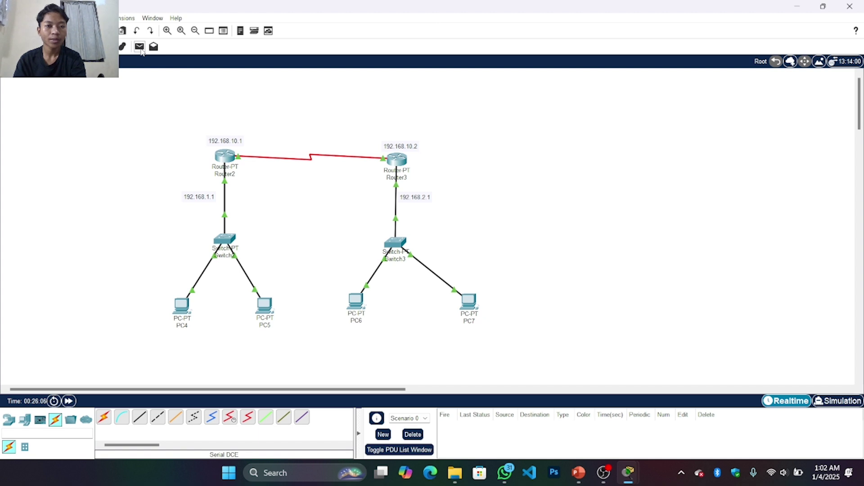
click(266, 306)
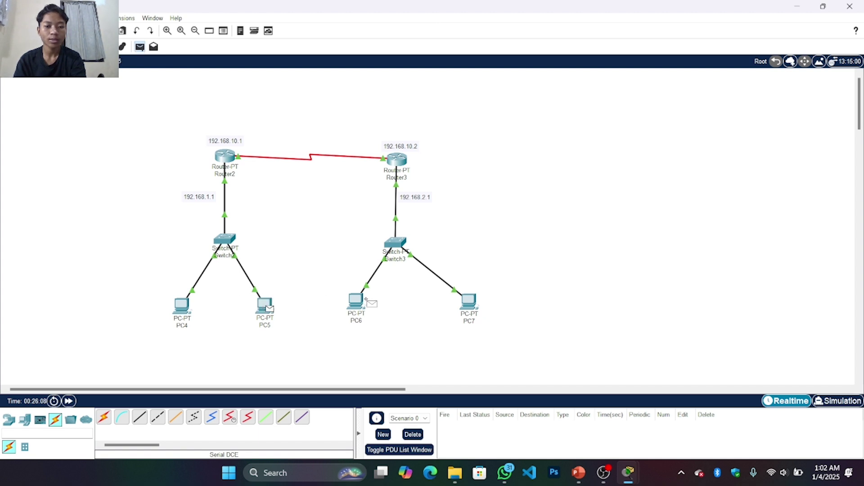
click(356, 304)
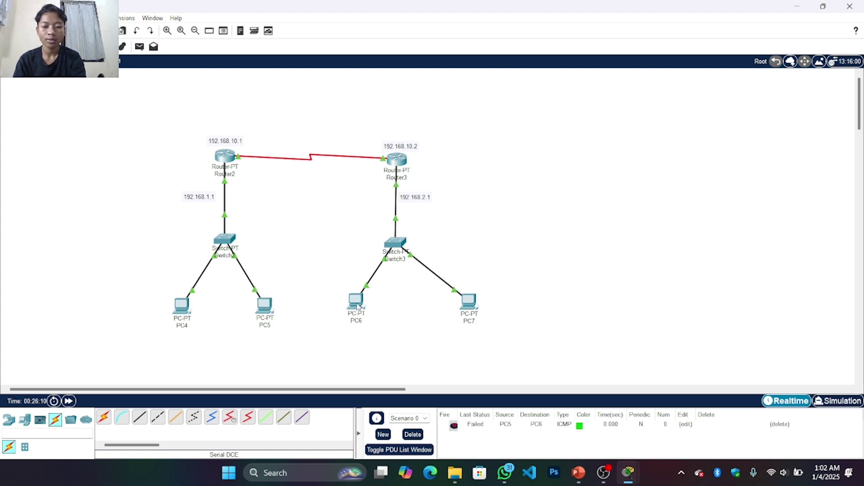
Send another simple PDU across the routers, from PC4 to PC6.
click(139, 47)
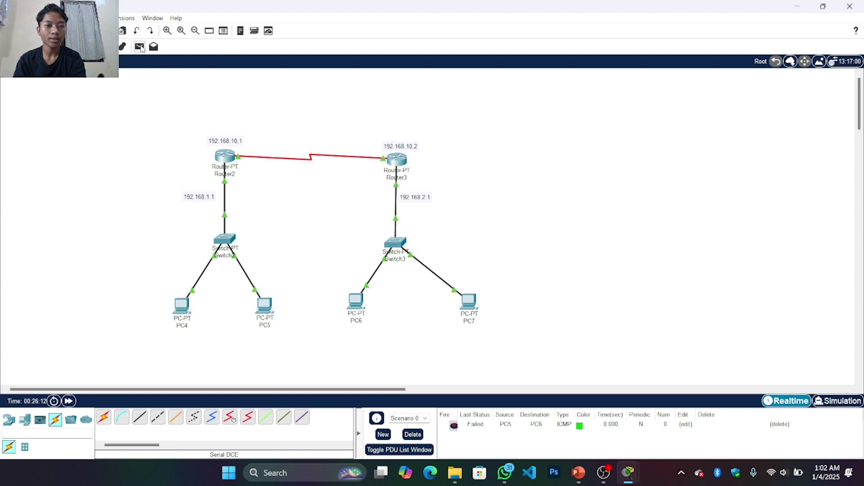
click(184, 305)
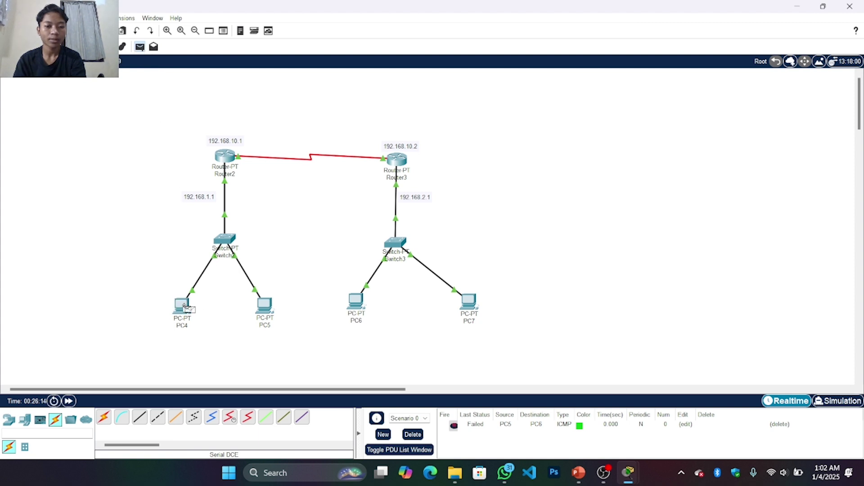
click(359, 307)
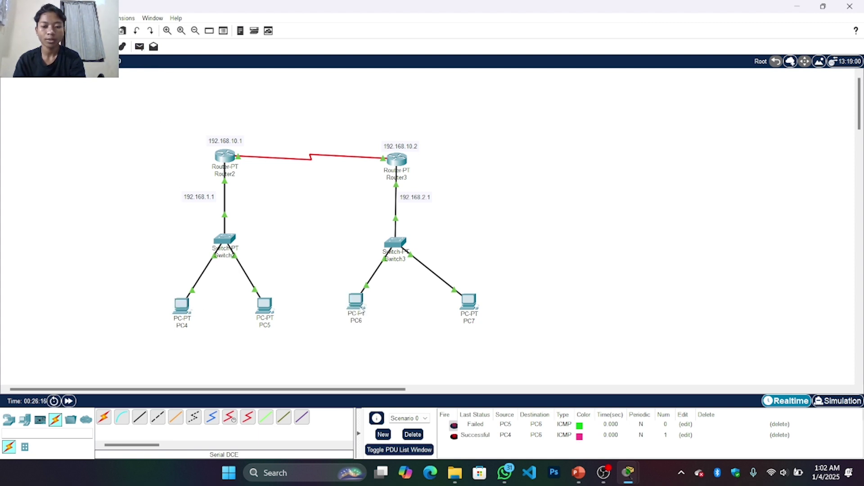
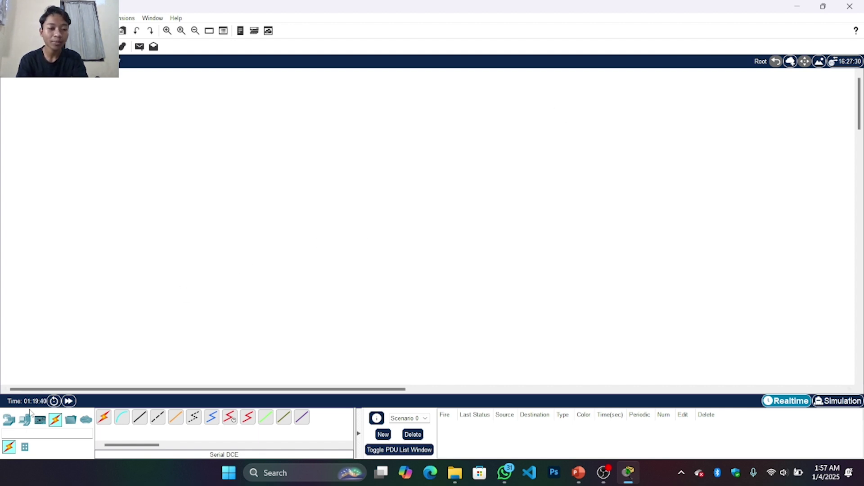
Place two Router-PT devices side by side in the upper part of the empty workspace.
click(8, 423)
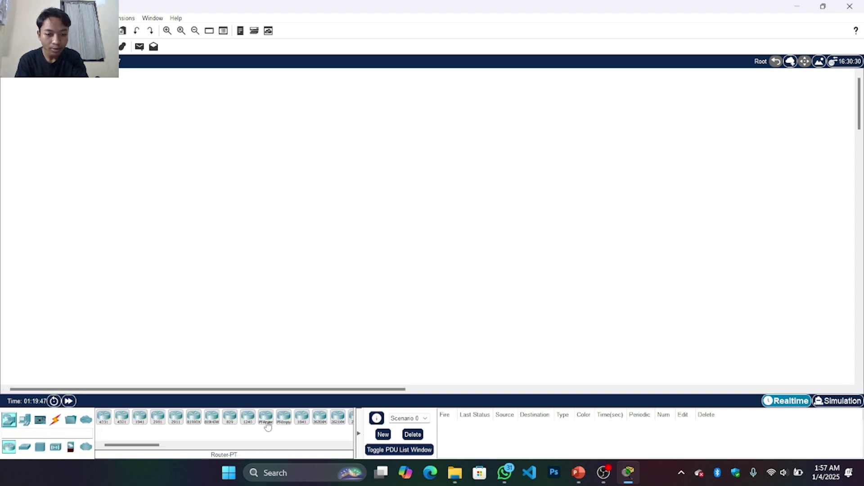
click(267, 424)
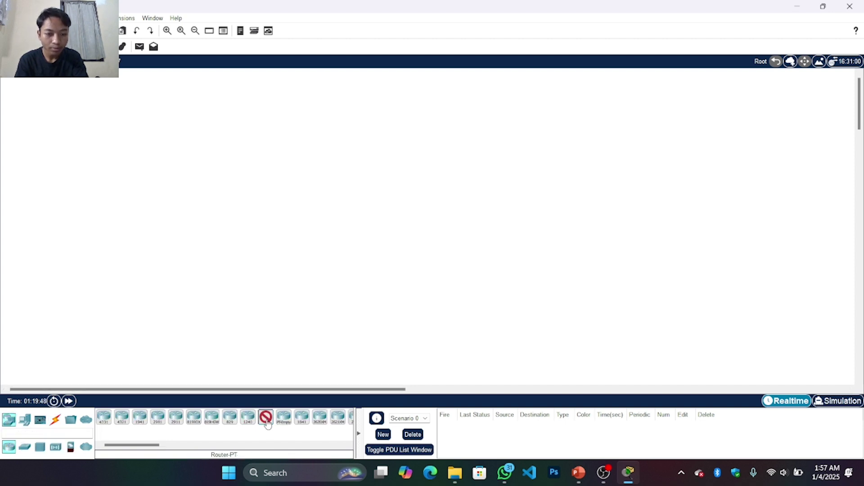
click(257, 155)
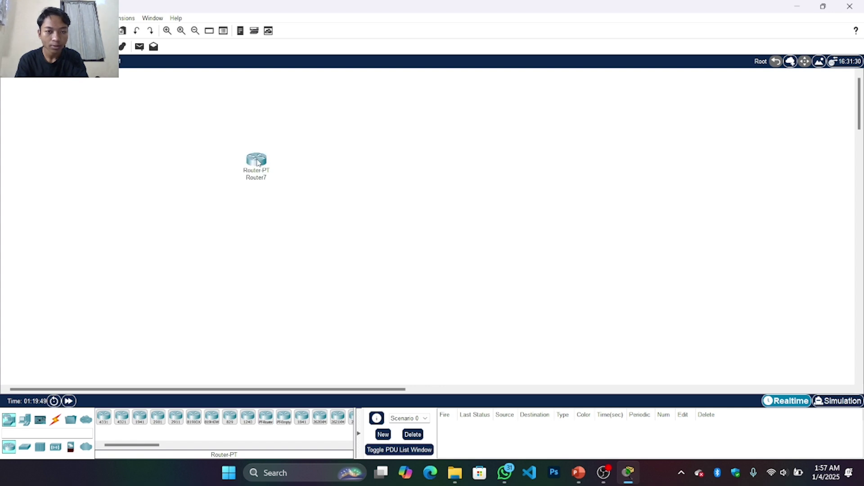
click(268, 420)
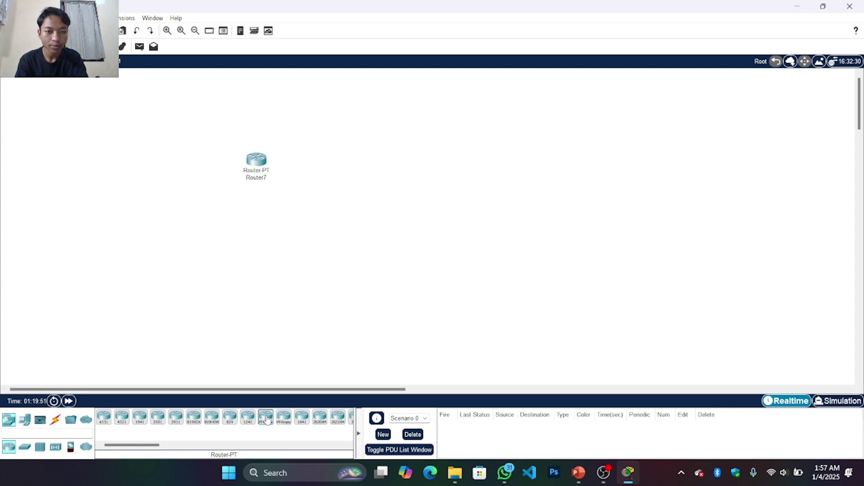
click(407, 166)
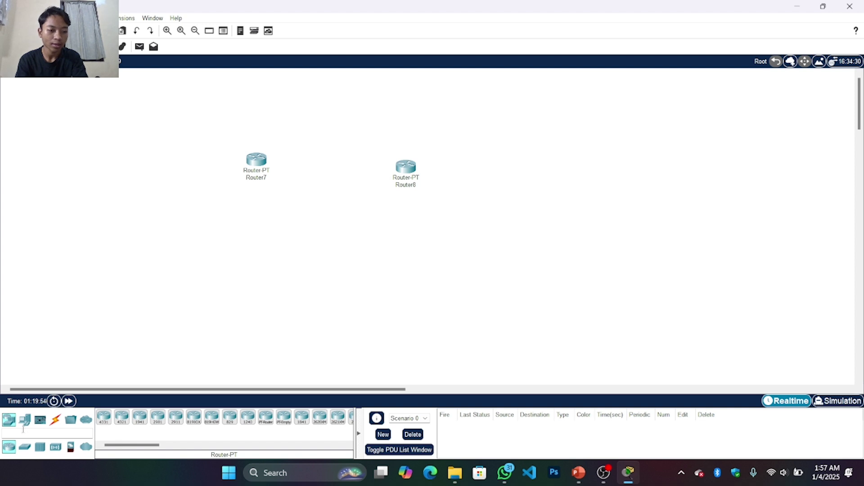
Add two PC-PT end devices, one below Router7 and one below Router8.
click(25, 420)
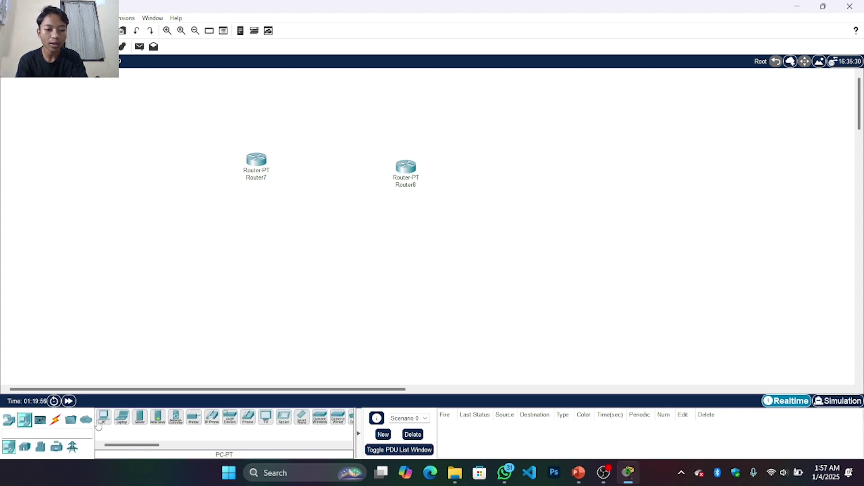
click(103, 418)
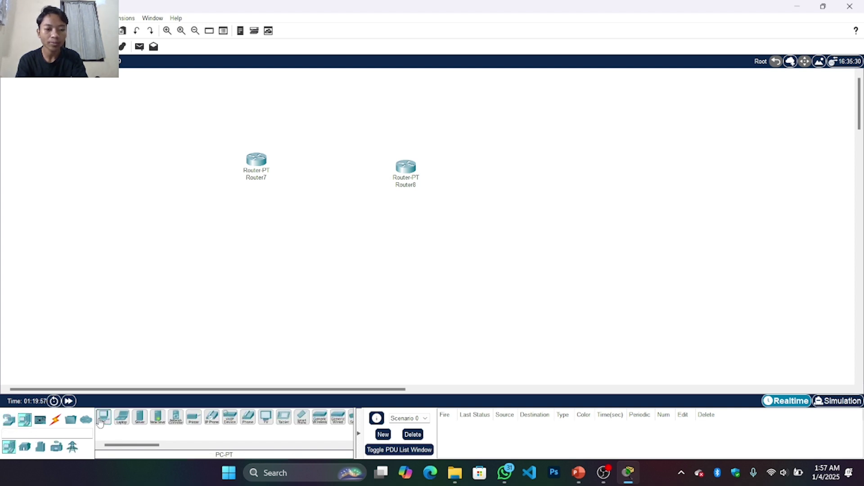
click(255, 262)
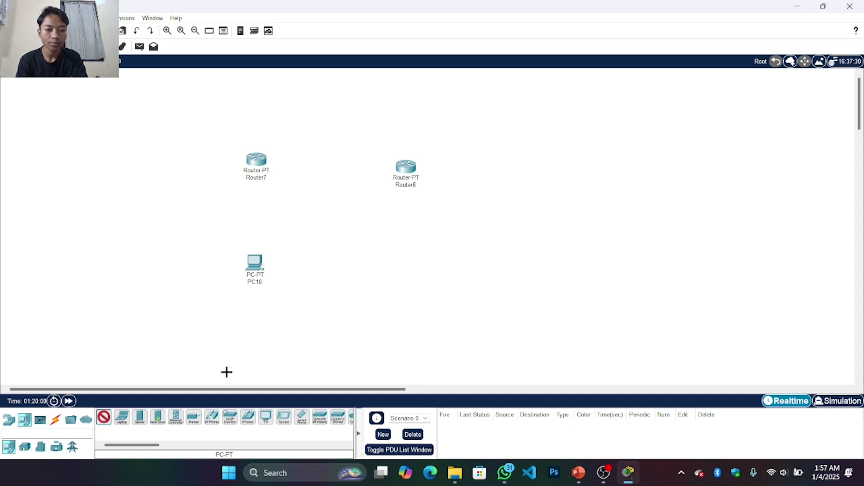
key(Escape)
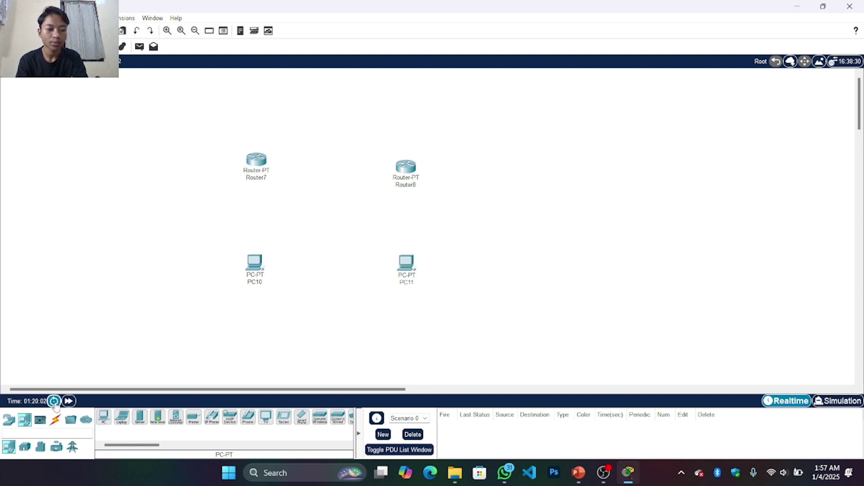
Align Router8 level with Router7 and shift PC11 so it sits directly beneath Router8.
click(415, 167)
drag(415, 169, 415, 162)
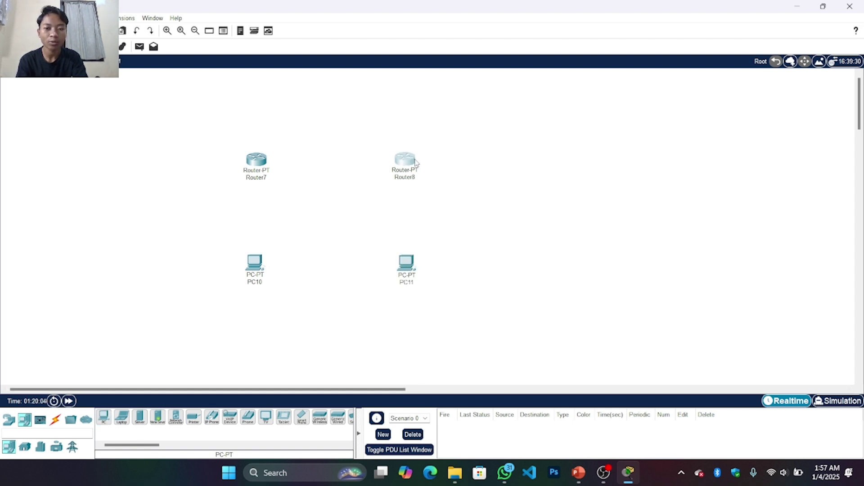
click(404, 266)
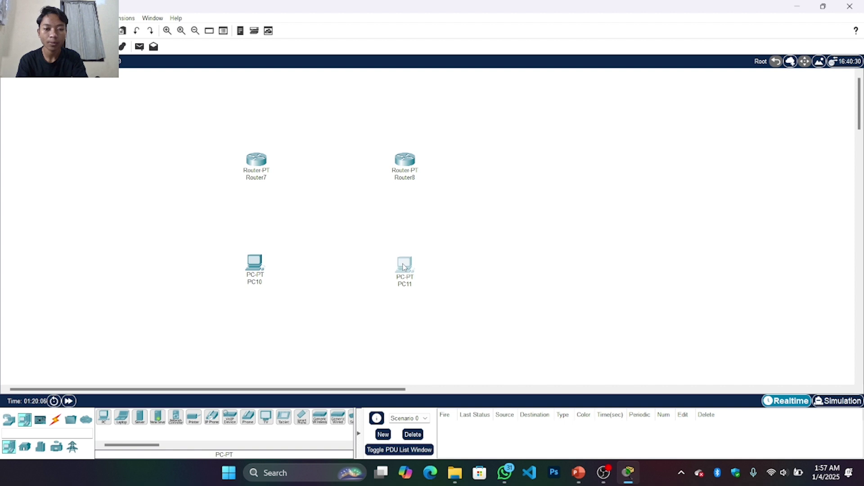
double_click(266, 269)
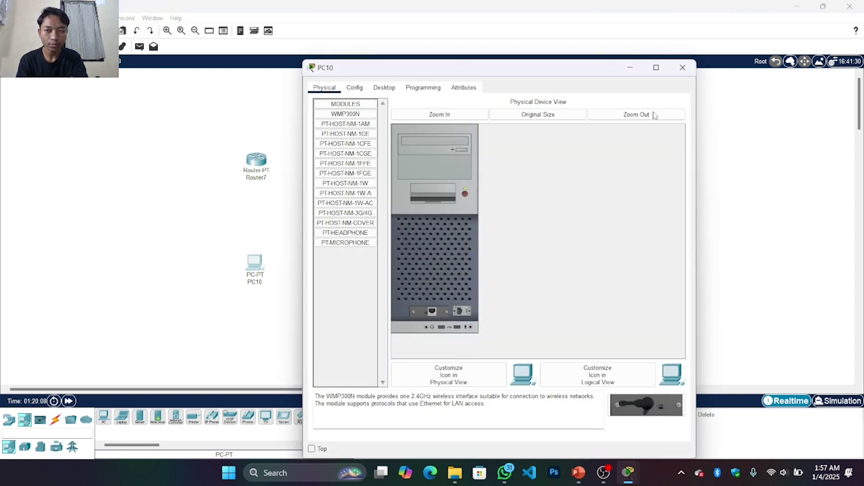
click(678, 74)
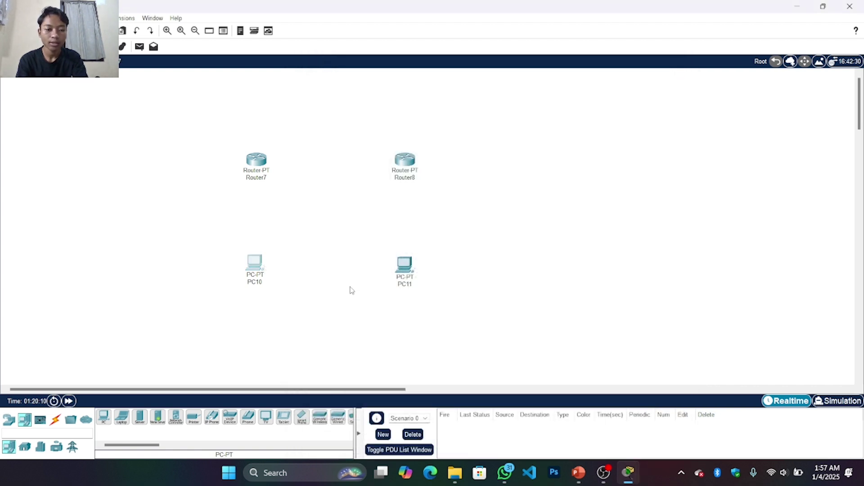
Connect PC10's FastEthernet0 to Router7's FastEthernet0/0 with a copper cross-over cable.
click(56, 421)
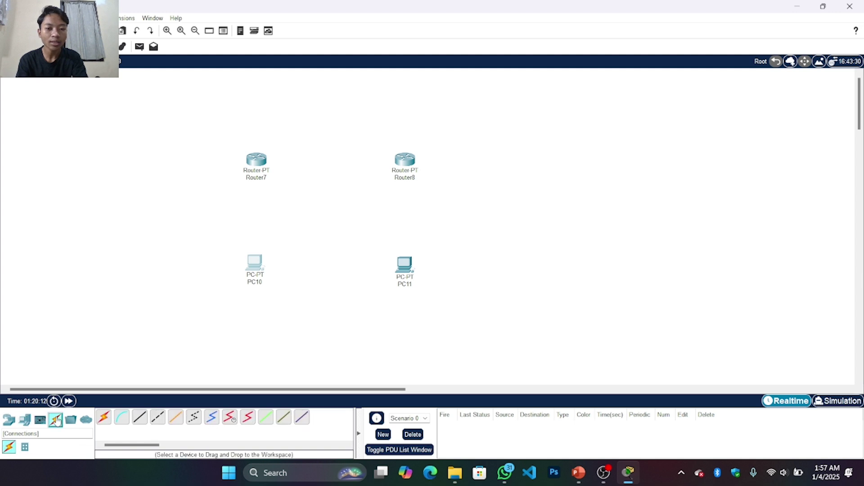
click(157, 417)
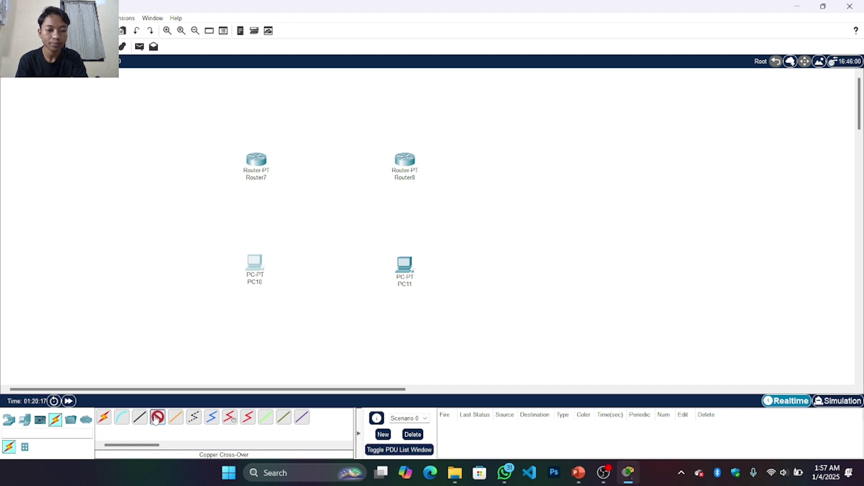
click(258, 267)
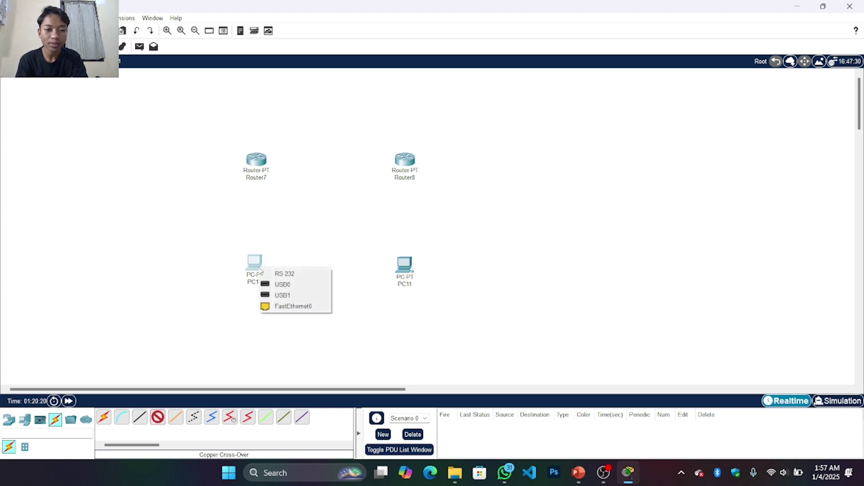
click(285, 306)
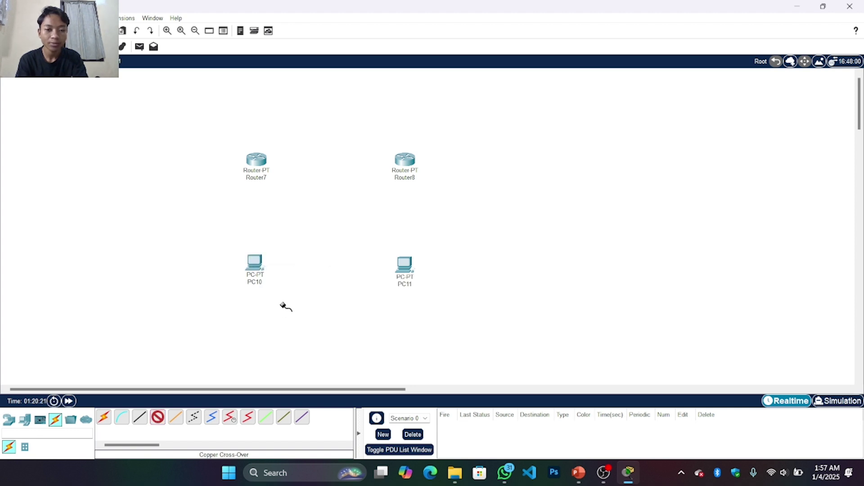
click(258, 161)
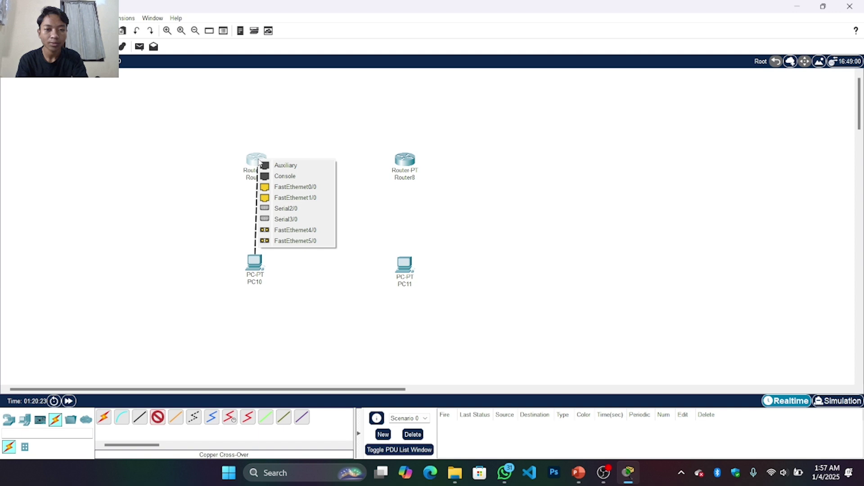
click(284, 187)
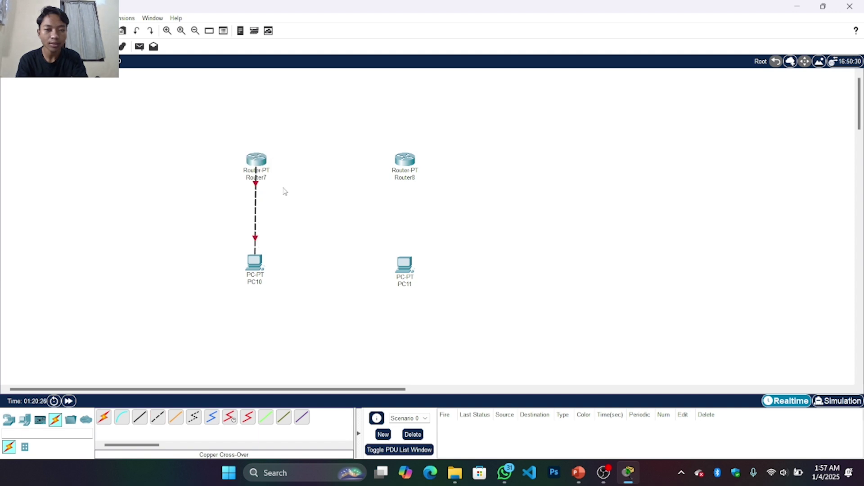
Connect PC11's FastEthernet0 to Router8's FastEthernet0/0 with a copper cross-over cable.
click(157, 417)
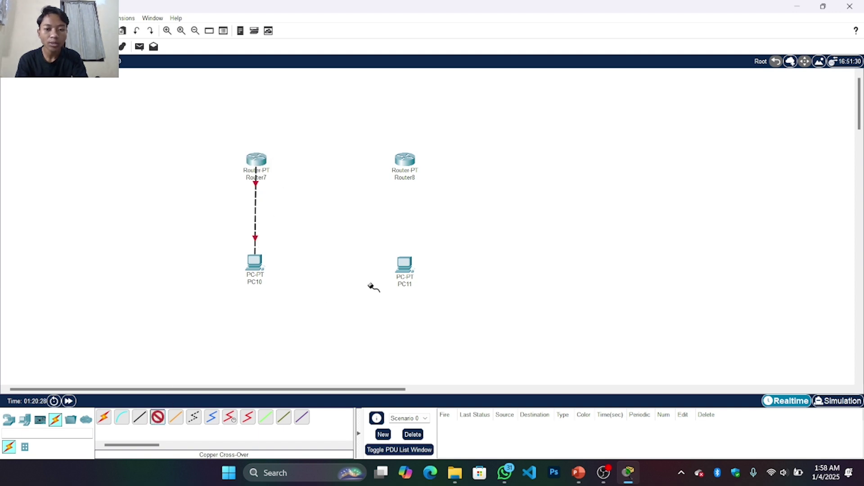
click(404, 265)
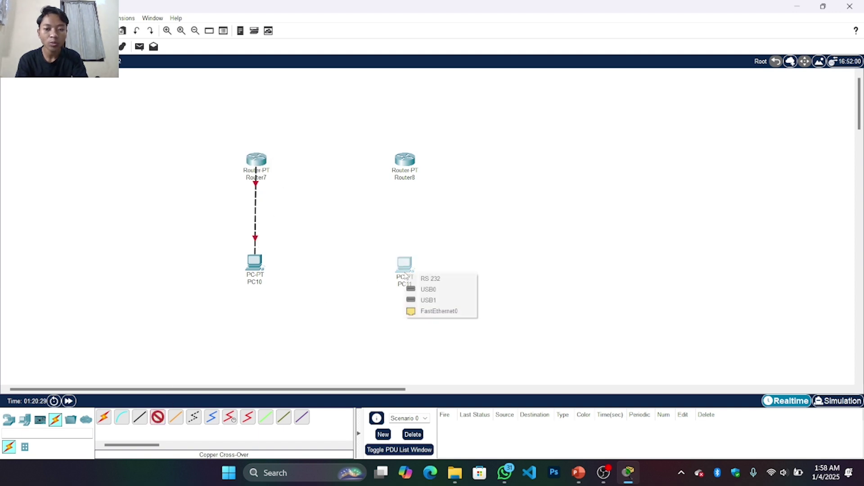
click(422, 311)
click(404, 163)
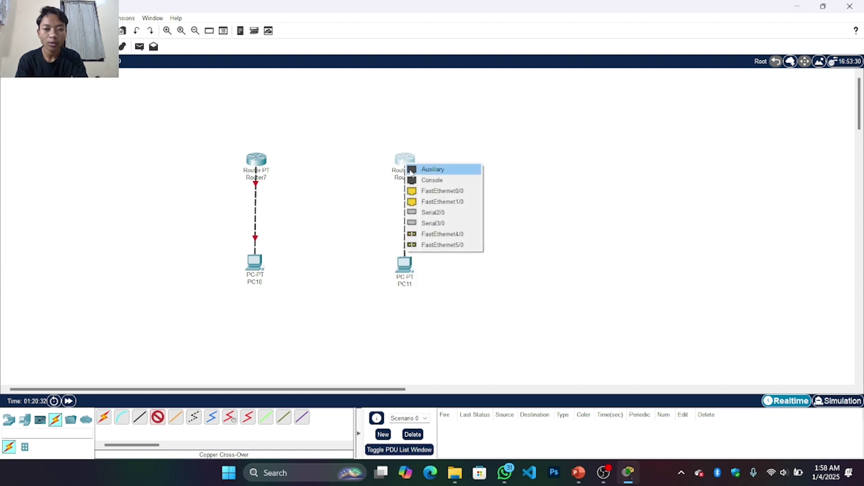
click(432, 194)
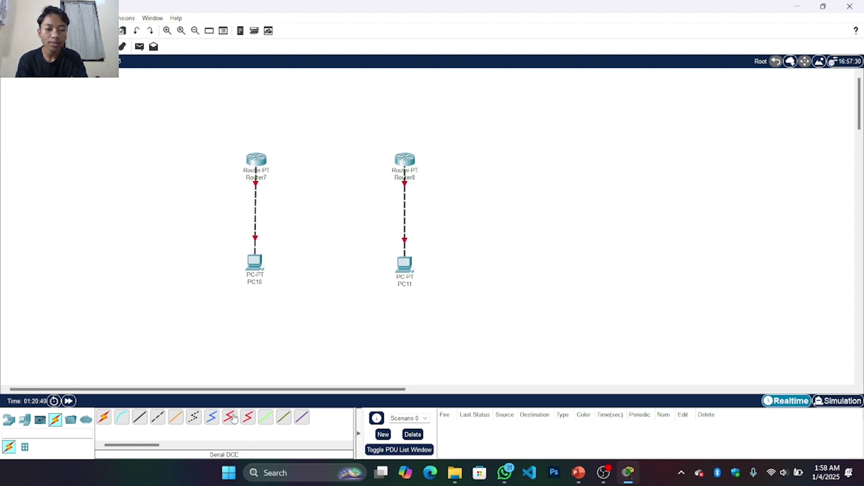
Link Router7's Serial2/0 to Router8's Serial2/0 with a Serial DCE cable.
click(233, 418)
click(264, 166)
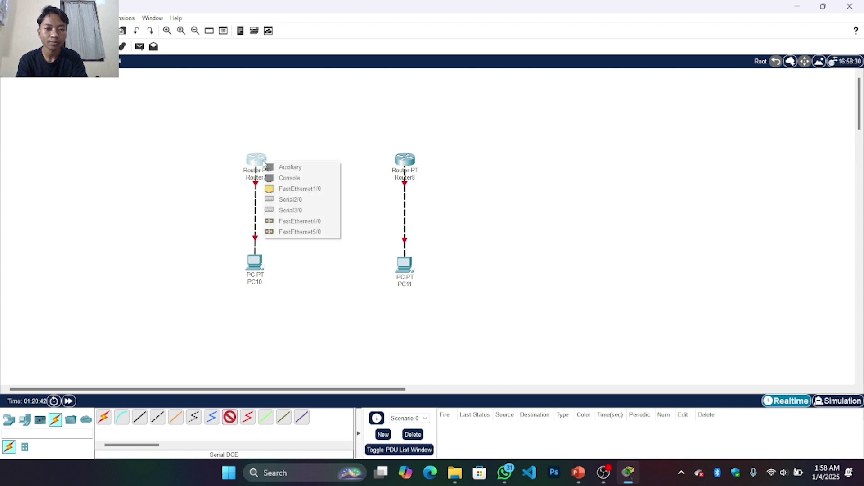
click(290, 199)
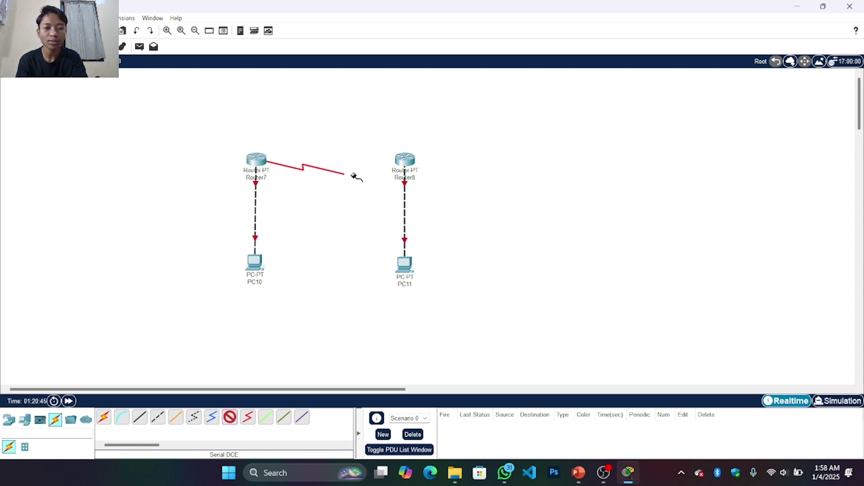
click(406, 160)
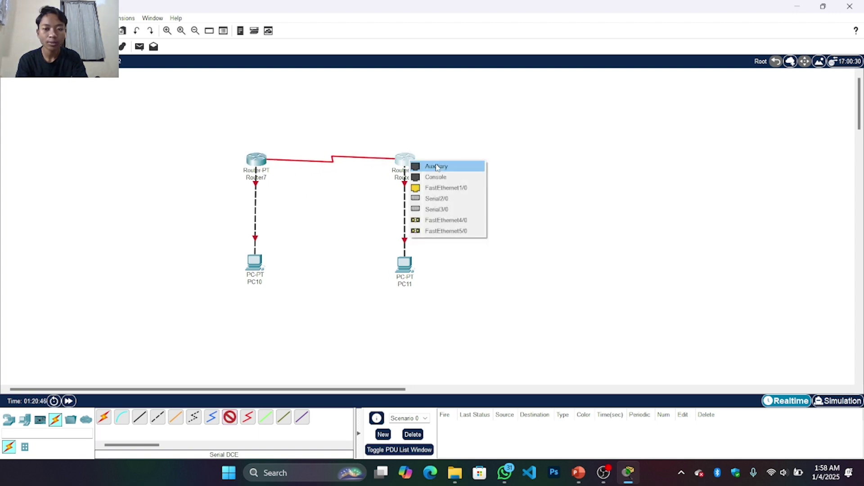
click(450, 203)
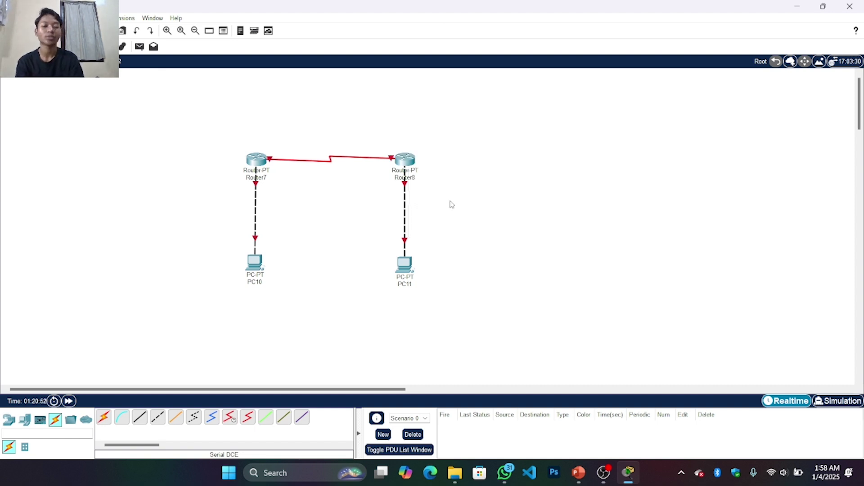
Assign PC10 the static IPv4 address 192.168.10.1 with subnet mask 255.255.255.0.
click(252, 264)
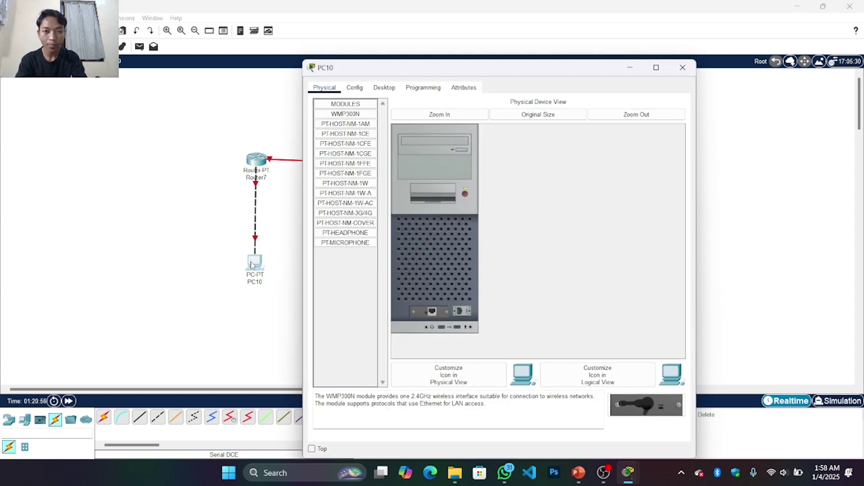
click(395, 88)
click(360, 127)
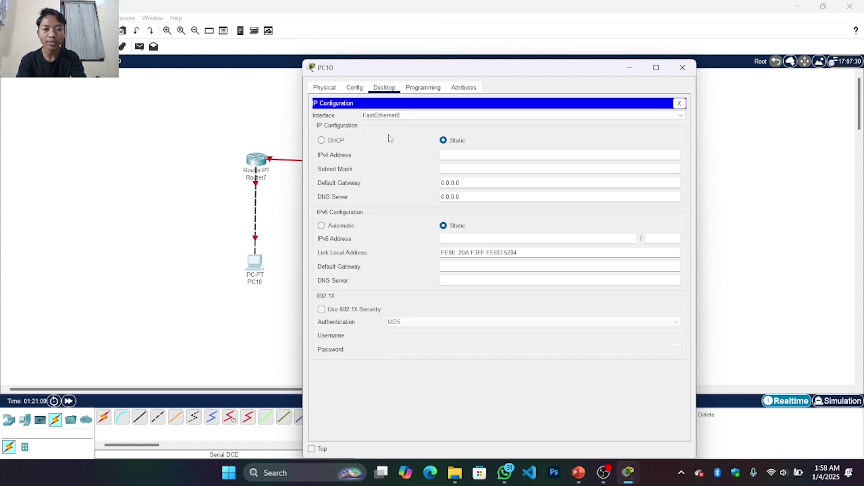
click(445, 155)
text(192.168)
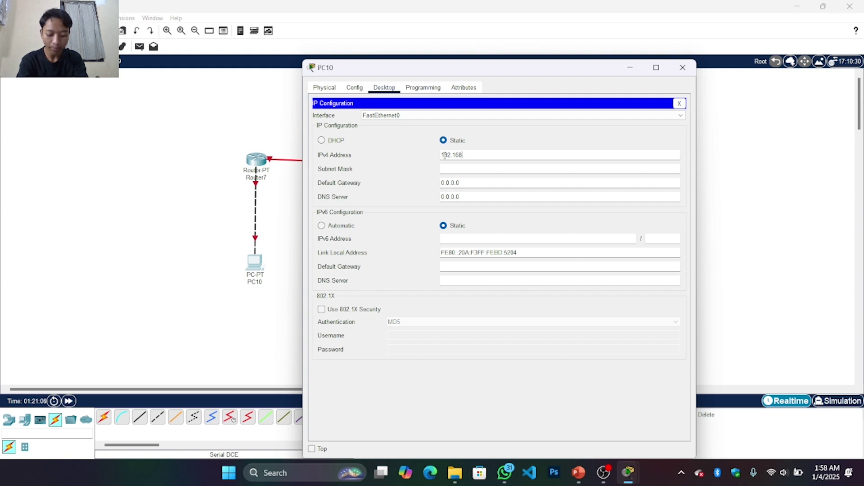
text(.10.1)
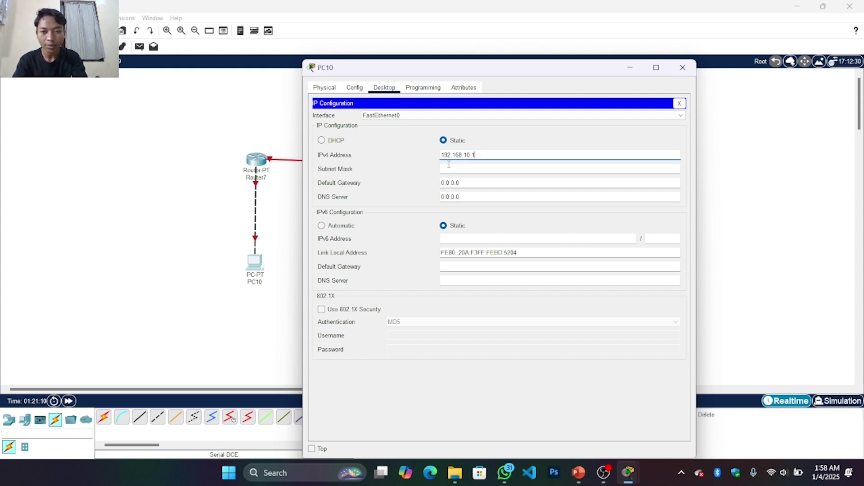
click(448, 167)
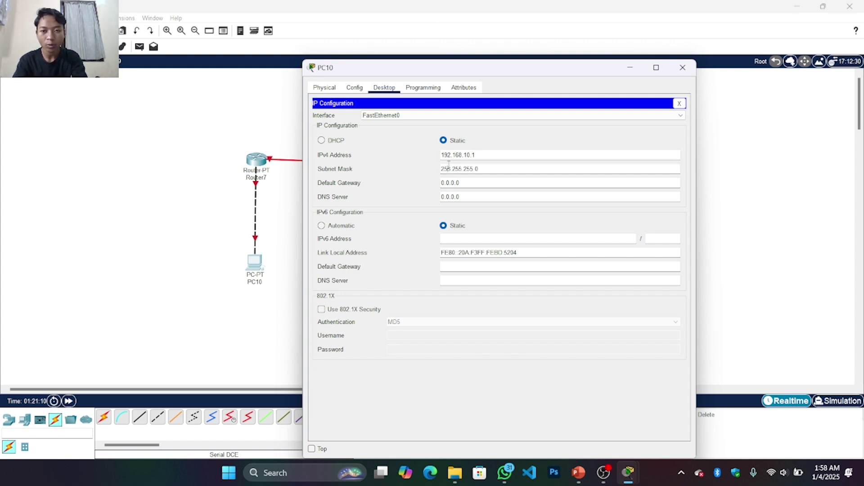
Set PC10's default gateway to 192.168.10.254 and close its configuration window.
click(462, 183)
key(BackSpace)
key(BackSpace)
key(BackSpace)
key(BackSpace)
key(BackSpace)
key(BackSpace)
key(BackSpace)
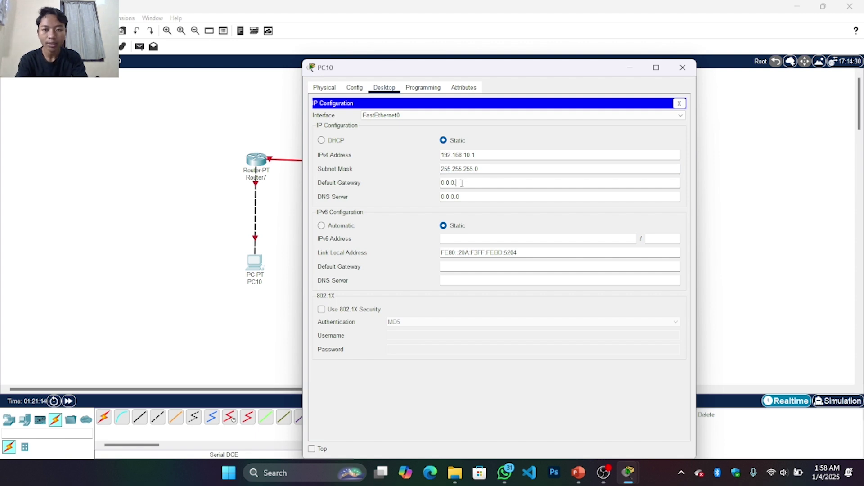
text(192)
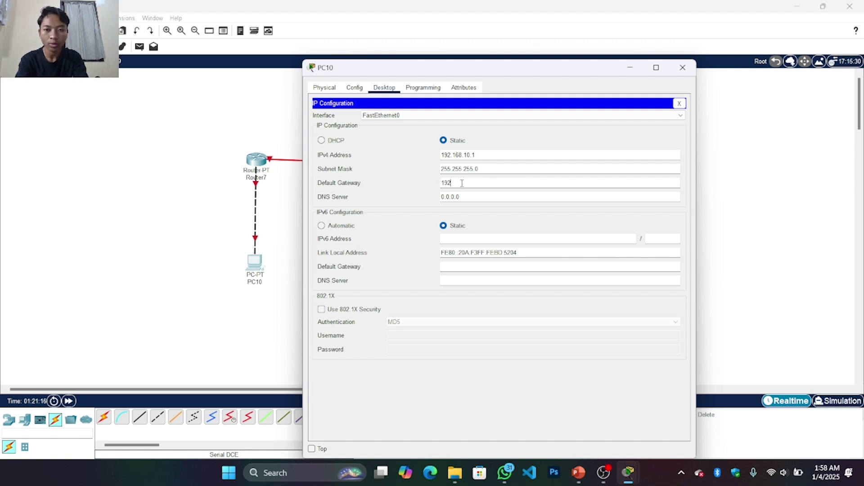
text(.168)
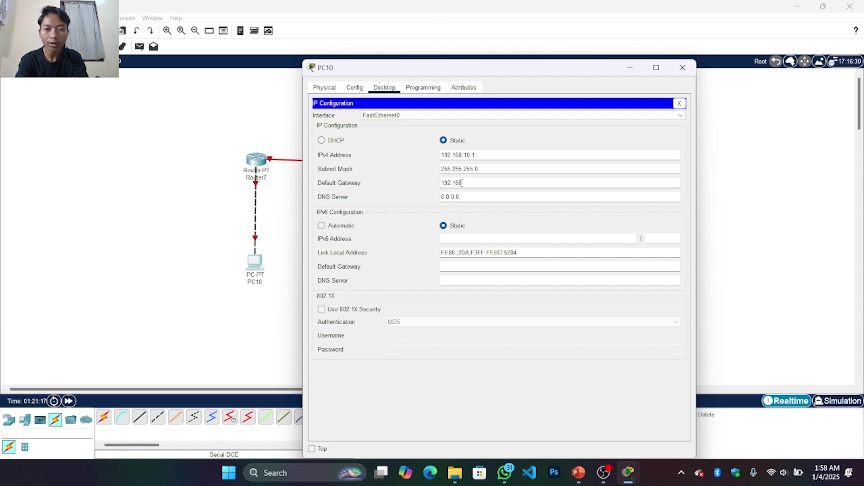
text(.10)
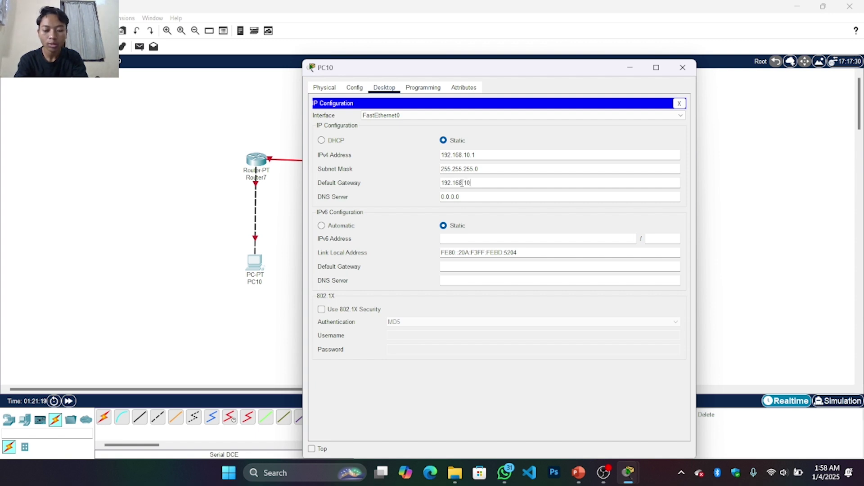
text(.254)
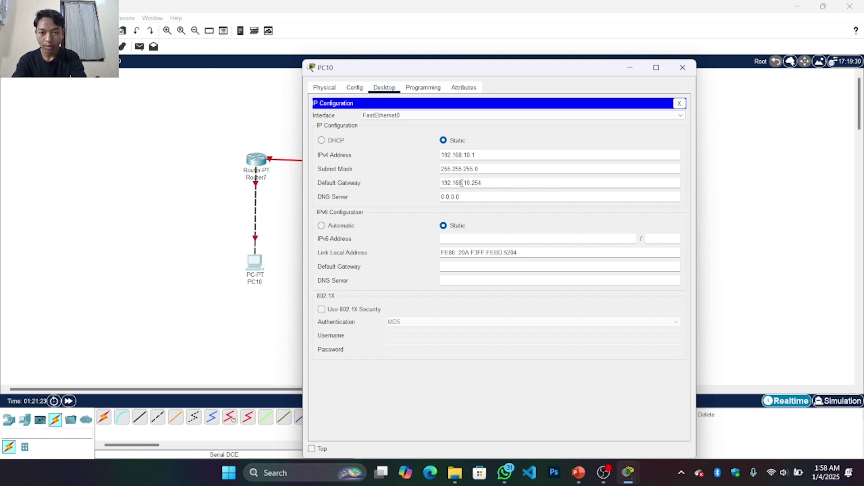
click(682, 66)
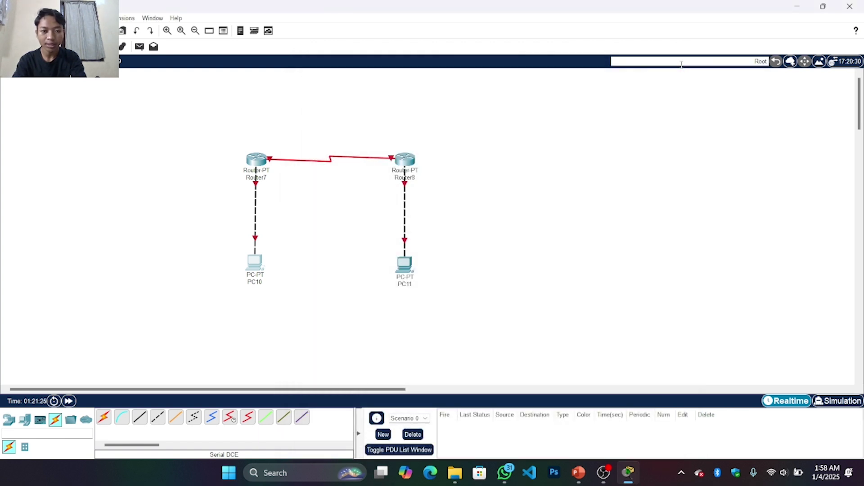
Assign PC11 the static IPv4 address 172.16.10.1 with subnet mask 255.255.0.0.
click(409, 264)
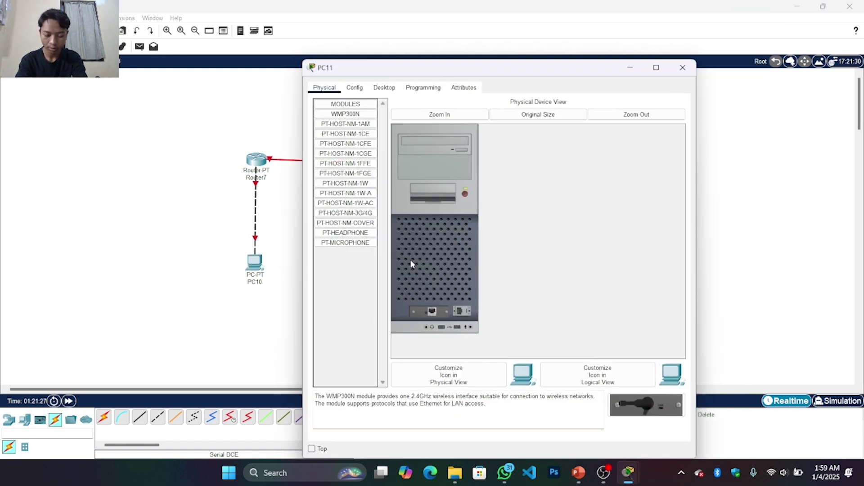
click(383, 87)
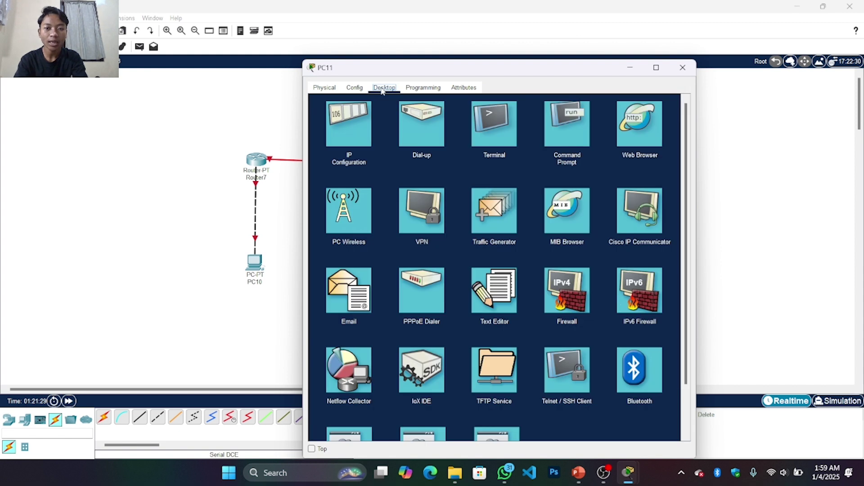
click(343, 124)
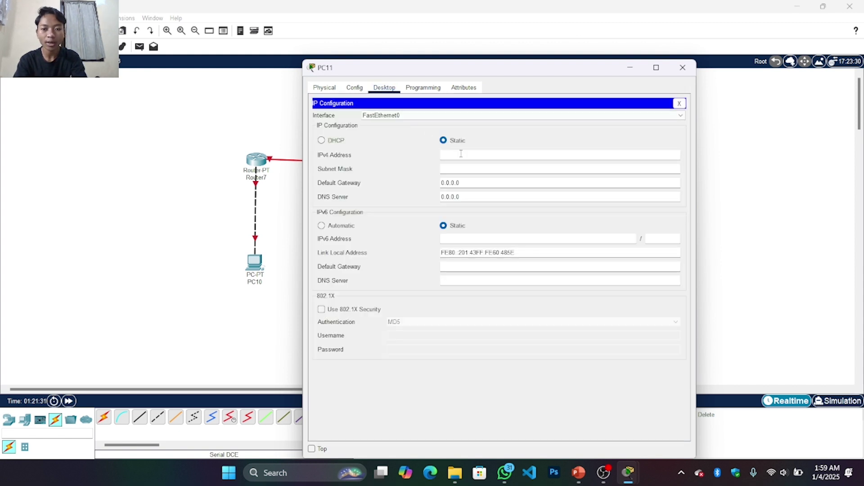
text(172)
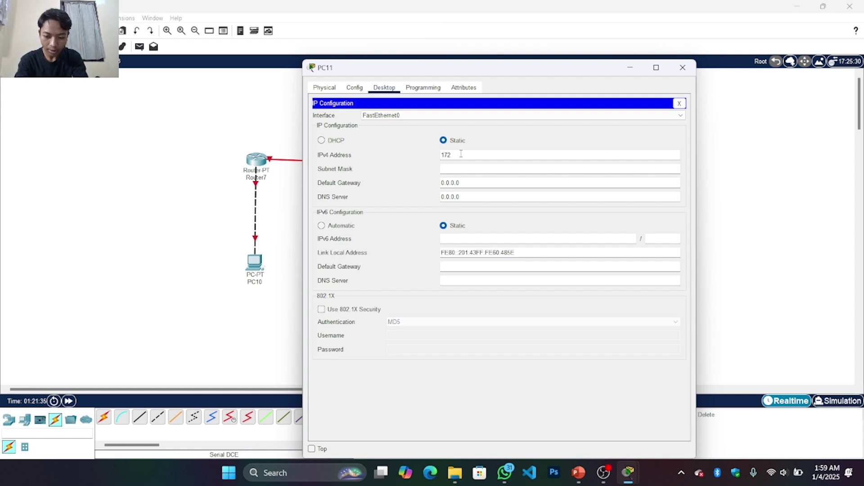
text(.16.10.1)
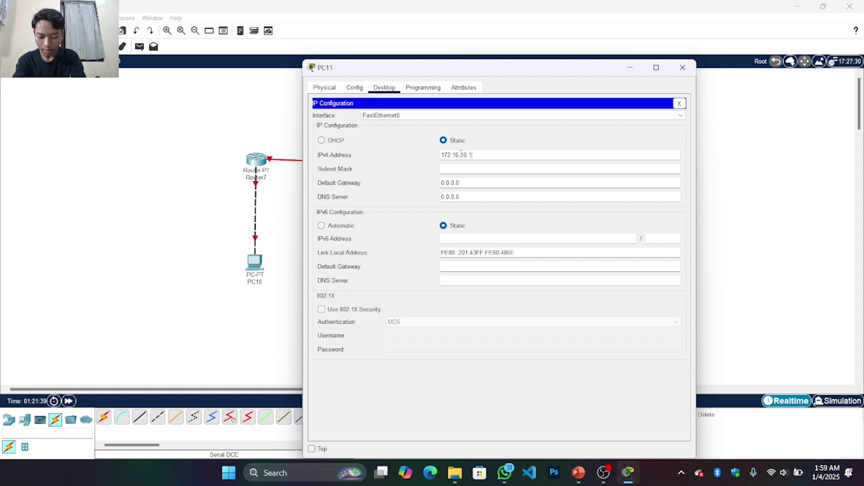
click(468, 168)
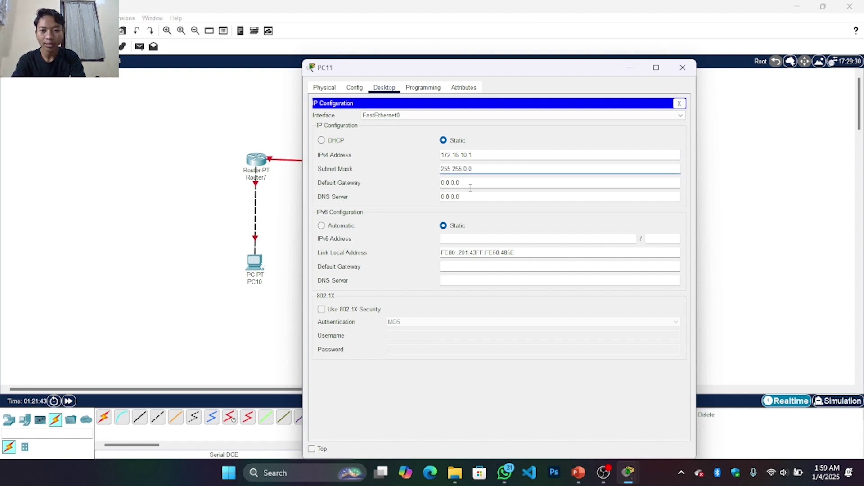
Set PC11's default gateway to 172.16.10.254 and close its configuration window.
click(469, 182)
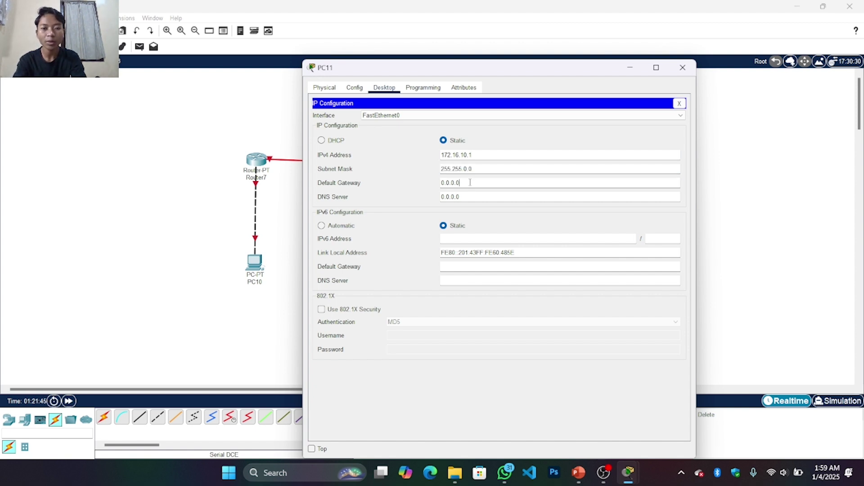
key(BackSpace)
key(BackSpace)
key(BackSpace)
key(BackSpace)
key(BackSpace)
key(BackSpace)
key(BackSpace)
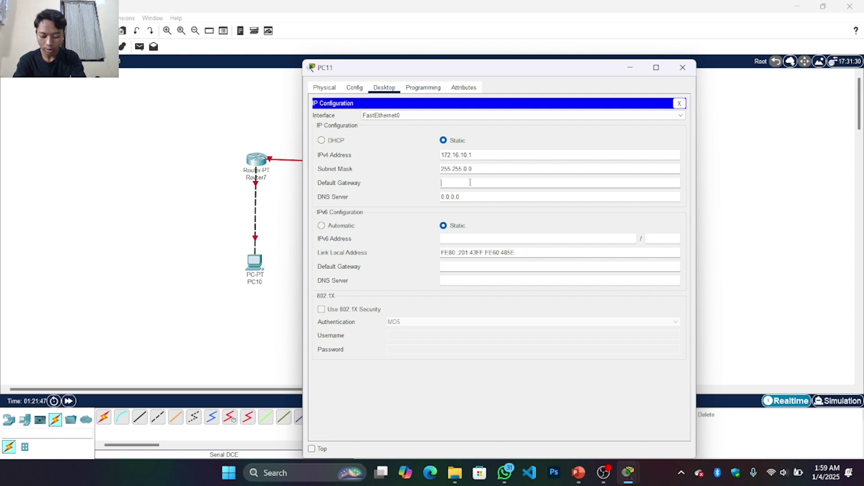
text(172.16.1)
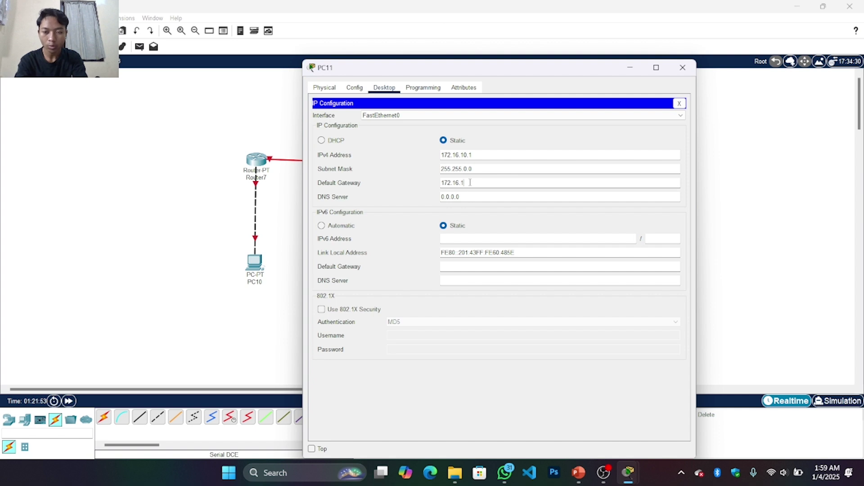
text(0.2)
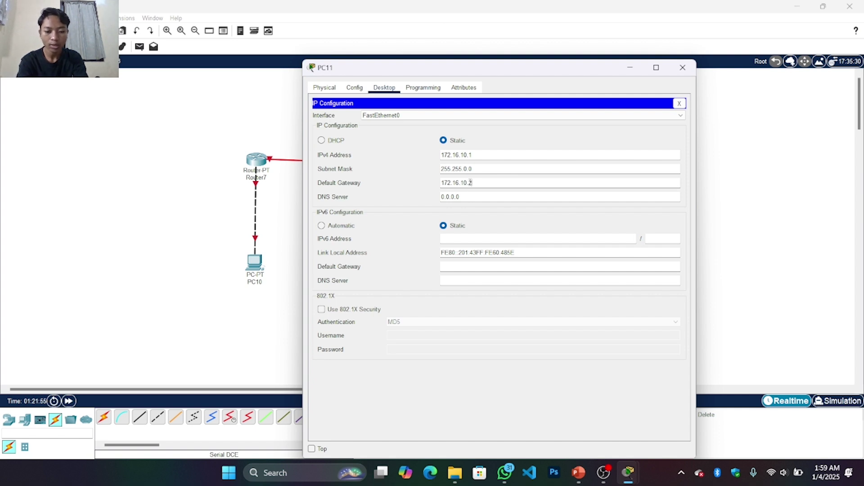
text(54)
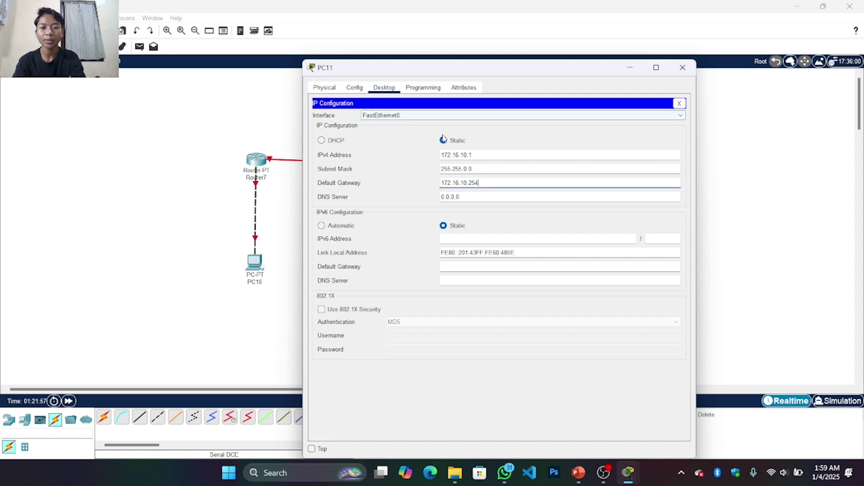
click(684, 68)
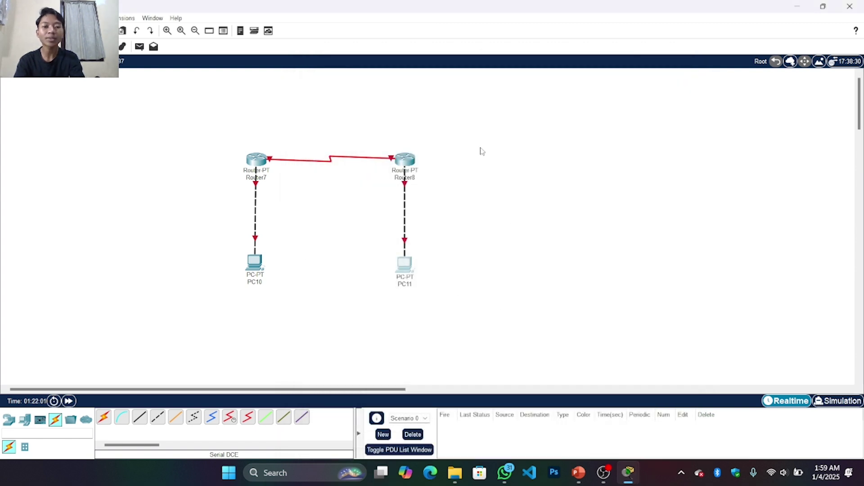
Configure Router7's FastEthernet0/0 with IPv4 address 192.168.10.254 and mask 255.255.255.0, and turn the port on.
click(255, 161)
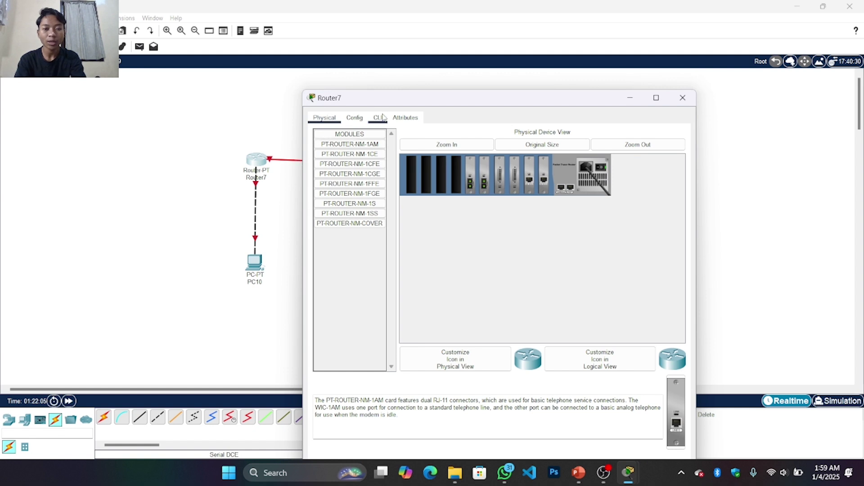
click(356, 118)
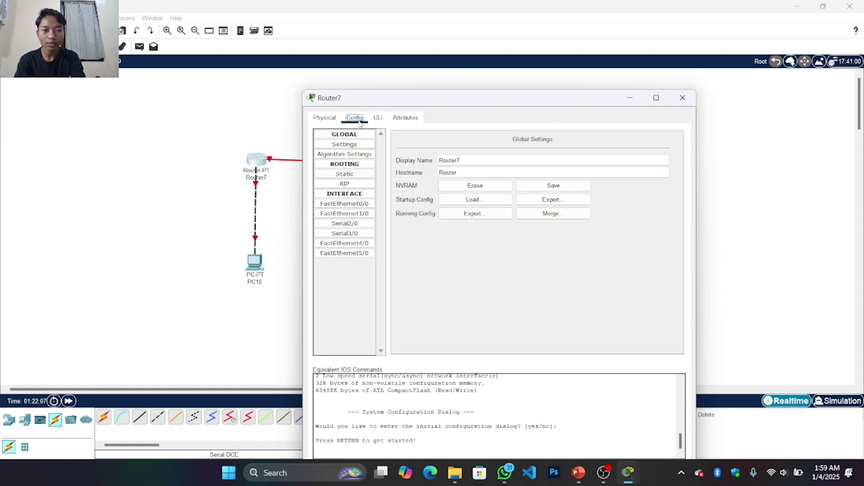
click(345, 204)
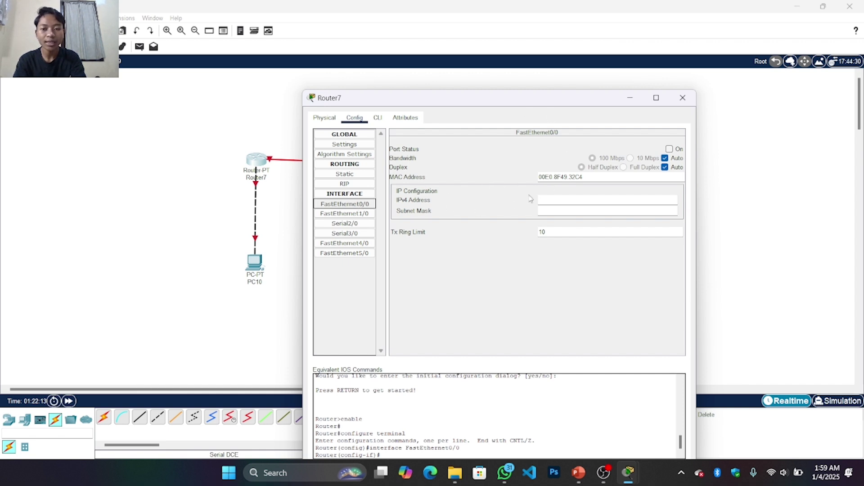
click(547, 197)
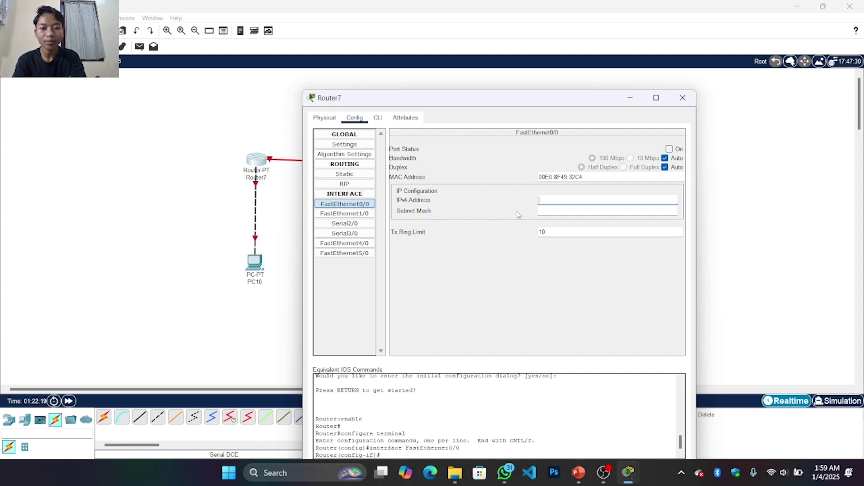
text(192)
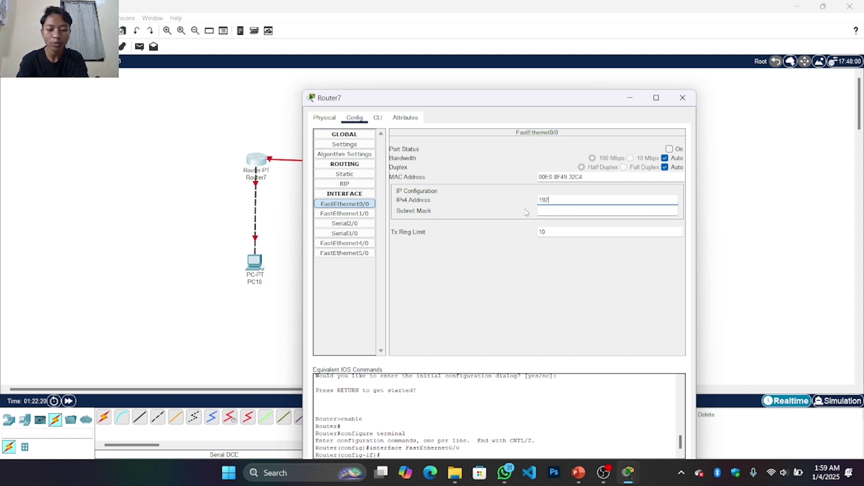
text(.168)
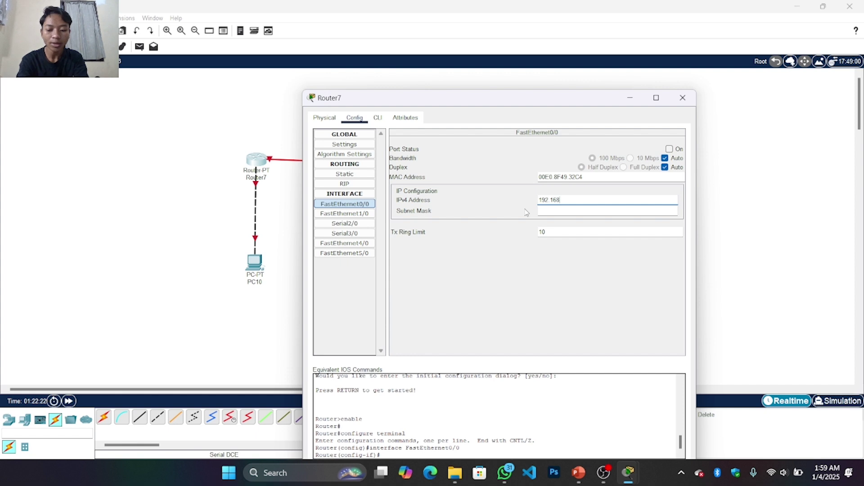
text(.10.254)
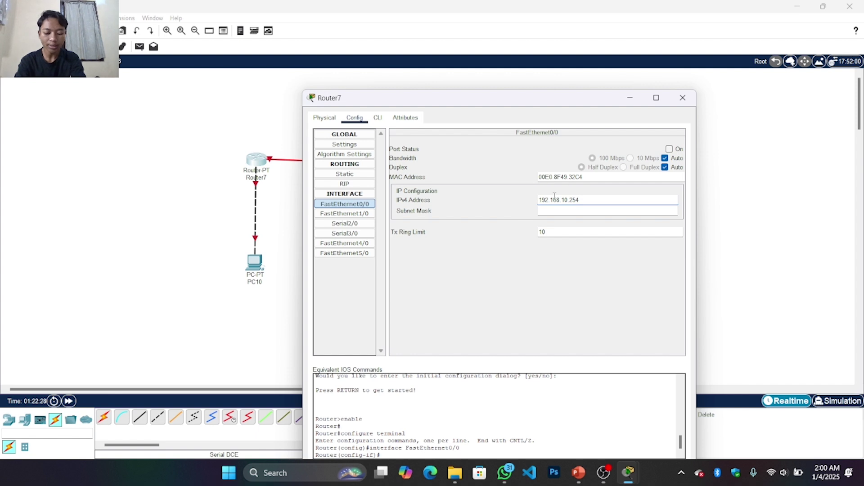
click(573, 211)
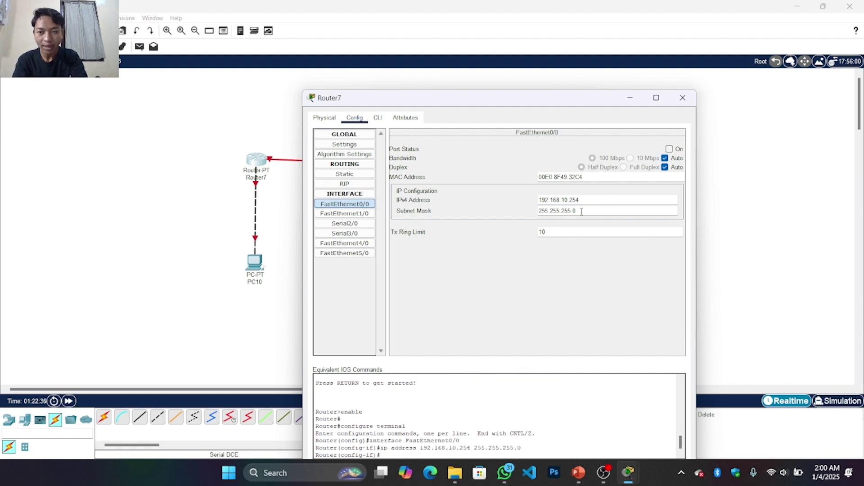
click(670, 149)
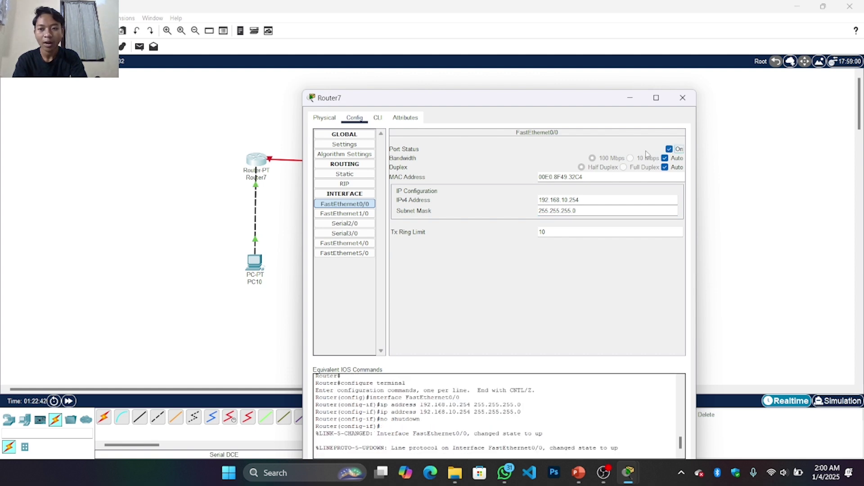
Configure Router7's Serial2/0 with IPv4 address 10.10.10.1 and mask 255.0.0.0, turn the port on, and close the router's window.
click(362, 228)
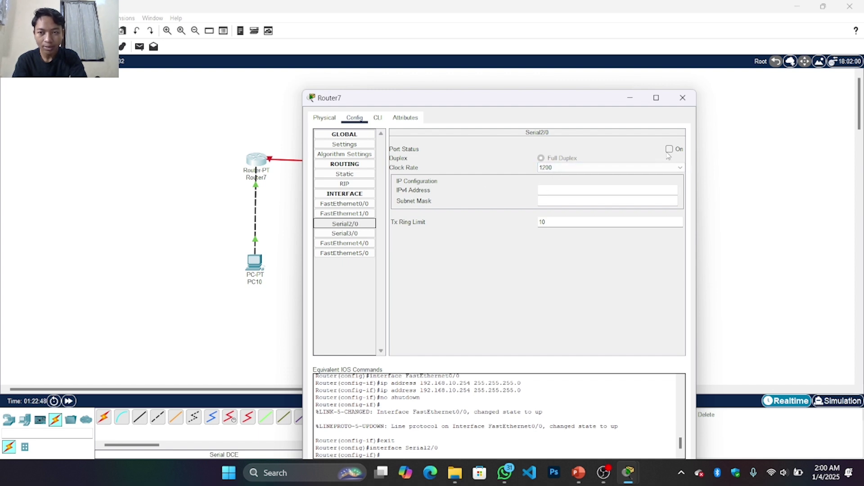
click(570, 190)
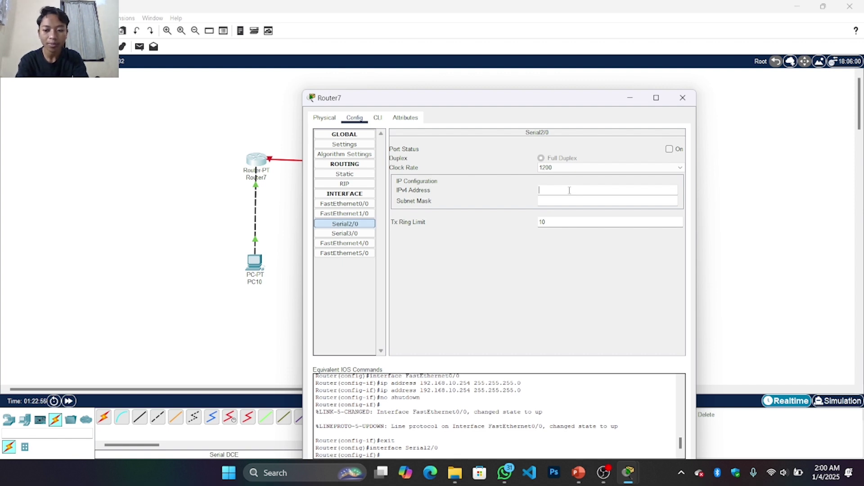
text(10.10.1)
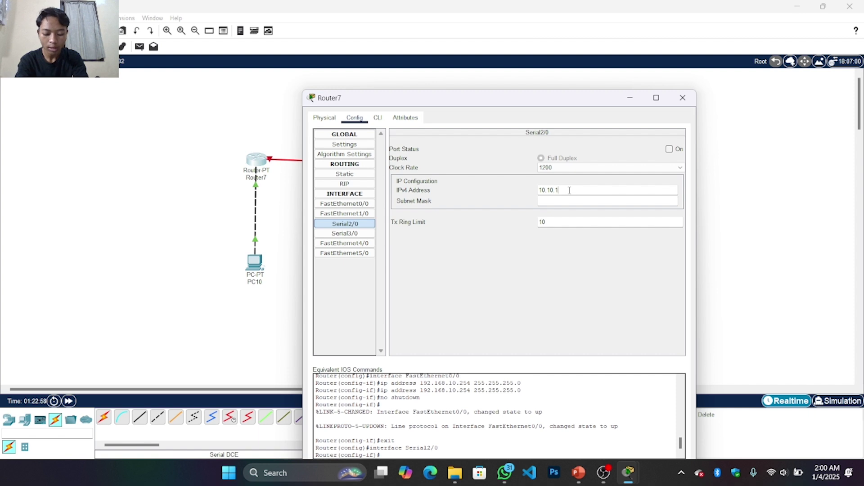
text(0.1)
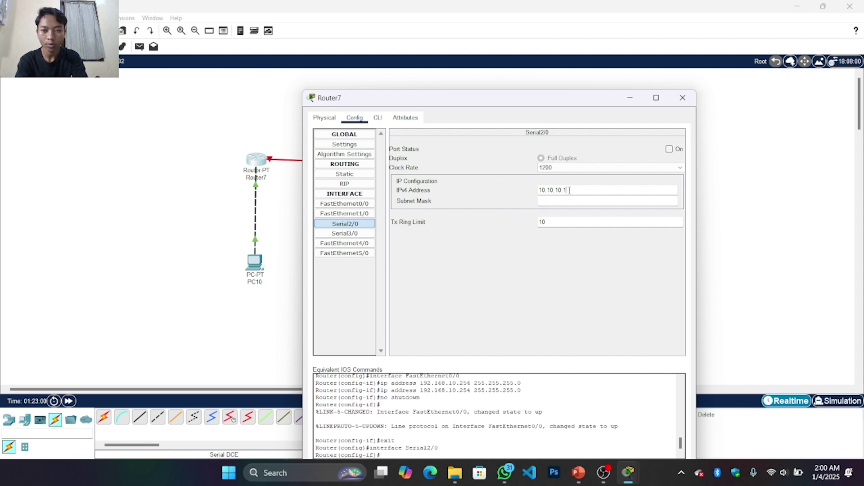
click(569, 200)
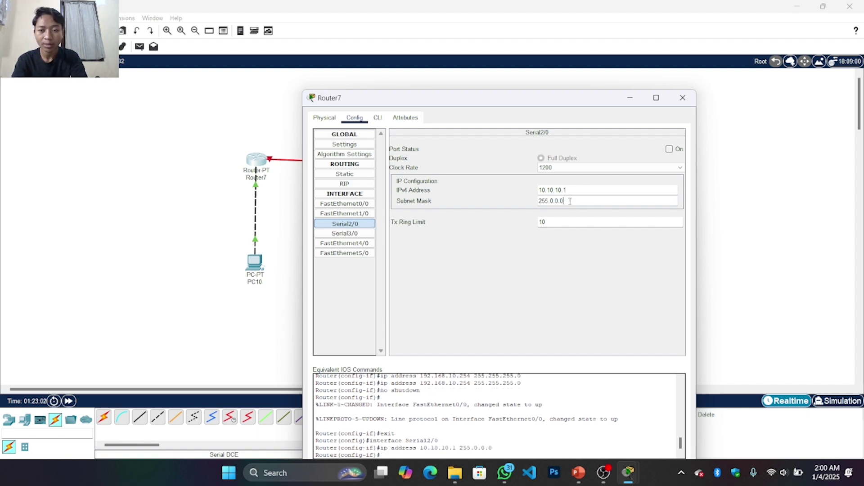
click(670, 149)
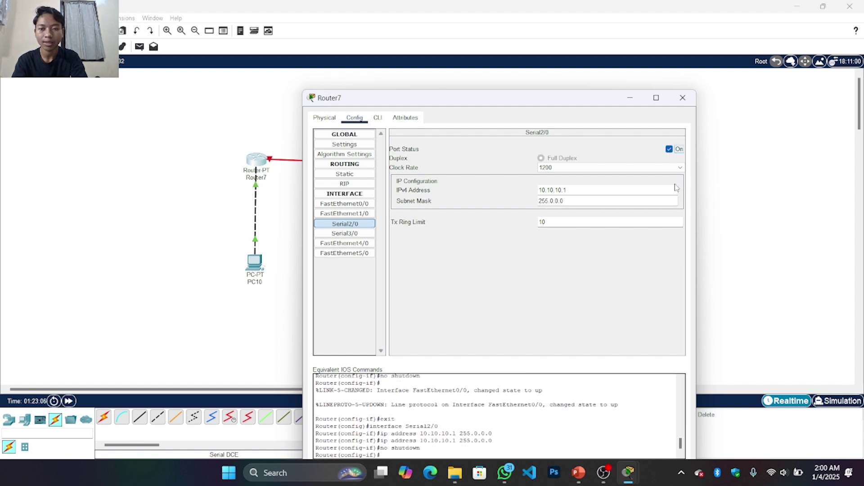
click(682, 97)
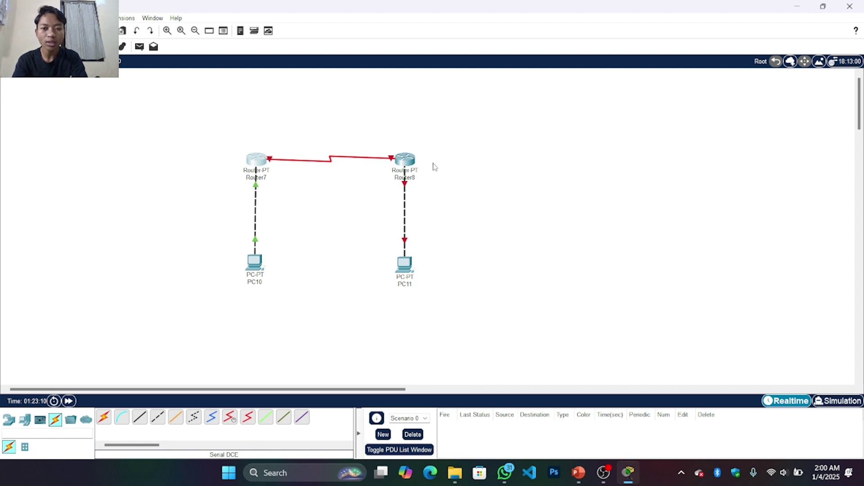
Configure Router8's FastEthernet0/0 with IPv4 address 172.16.10.254 and mask 255.255.0.0, and turn the port on.
click(405, 160)
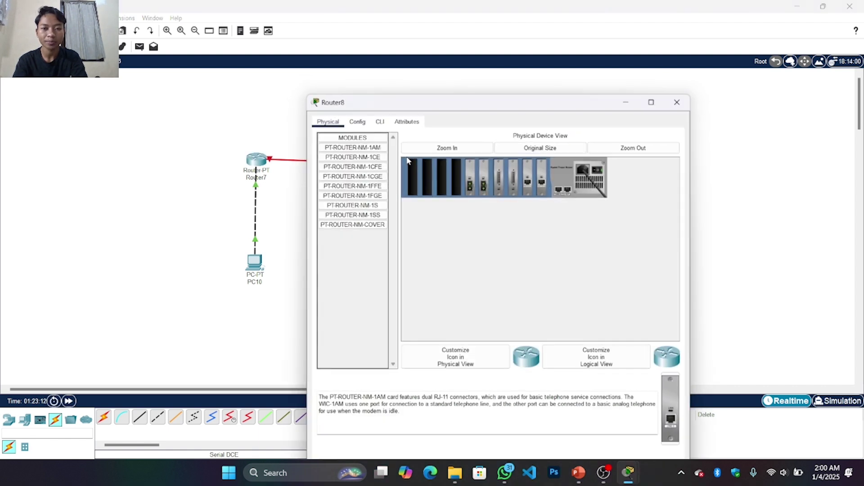
click(355, 118)
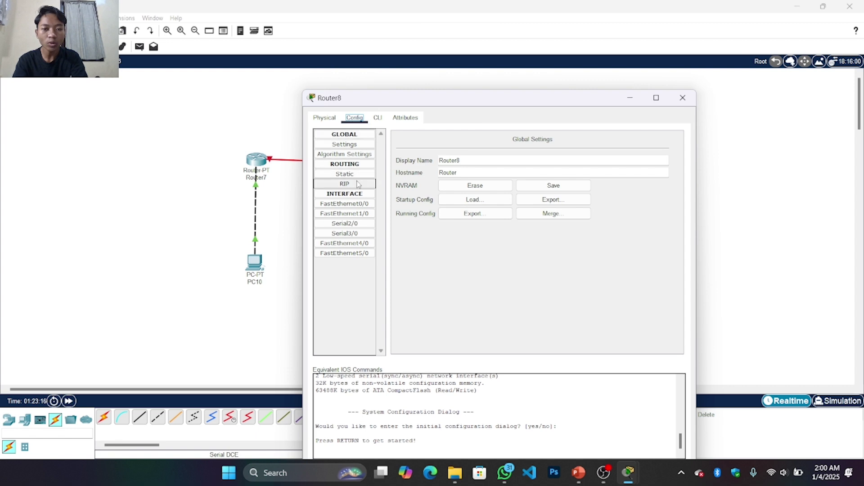
click(360, 204)
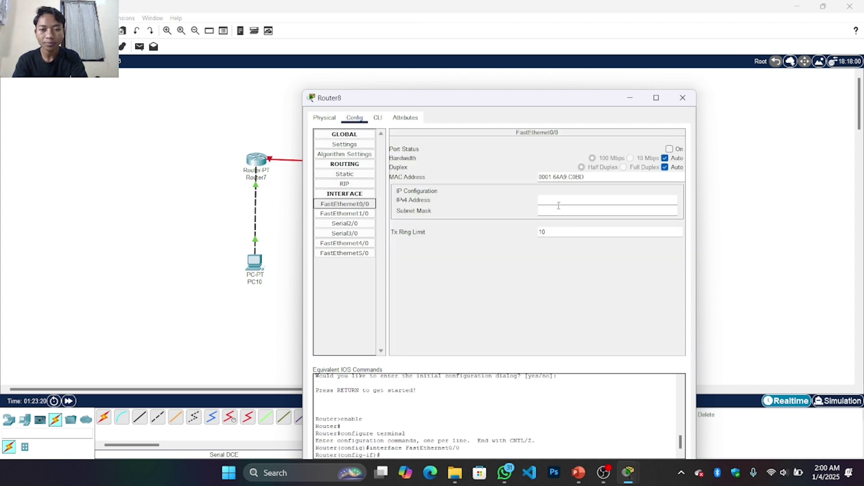
click(557, 197)
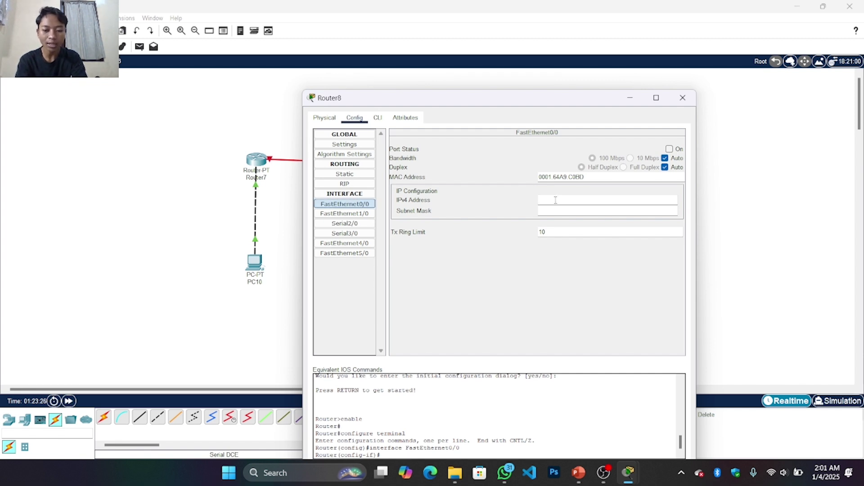
text(172)
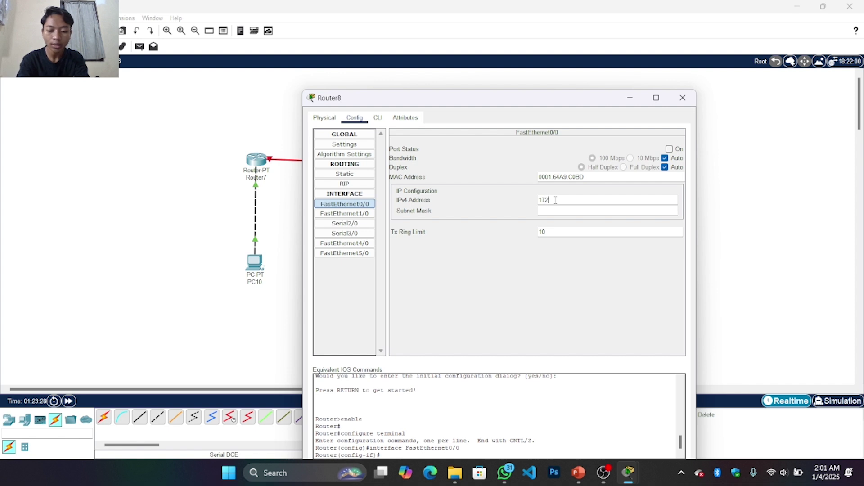
text(.16.10.254)
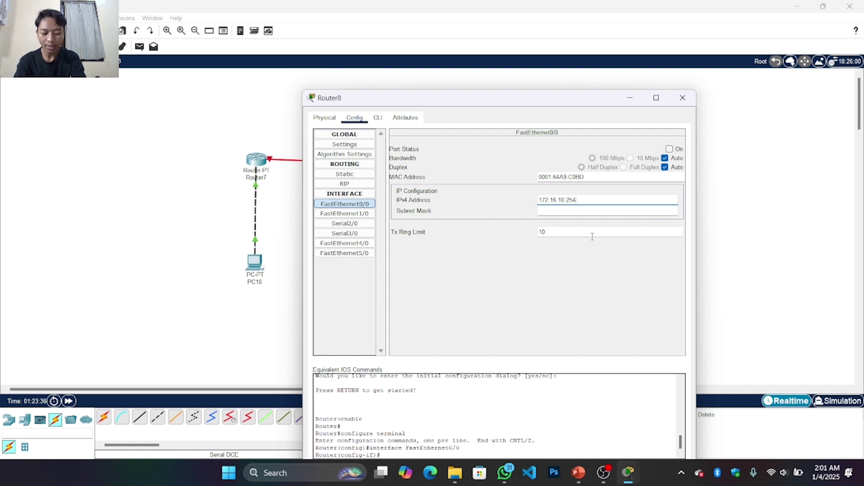
click(570, 210)
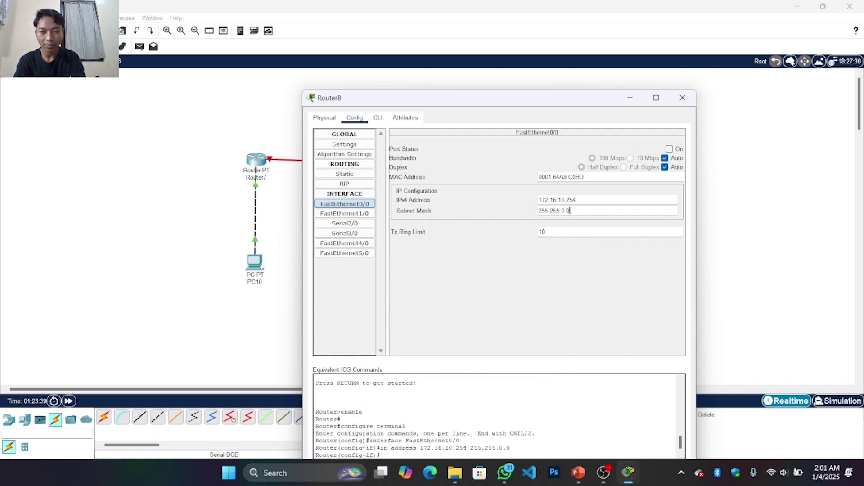
click(670, 149)
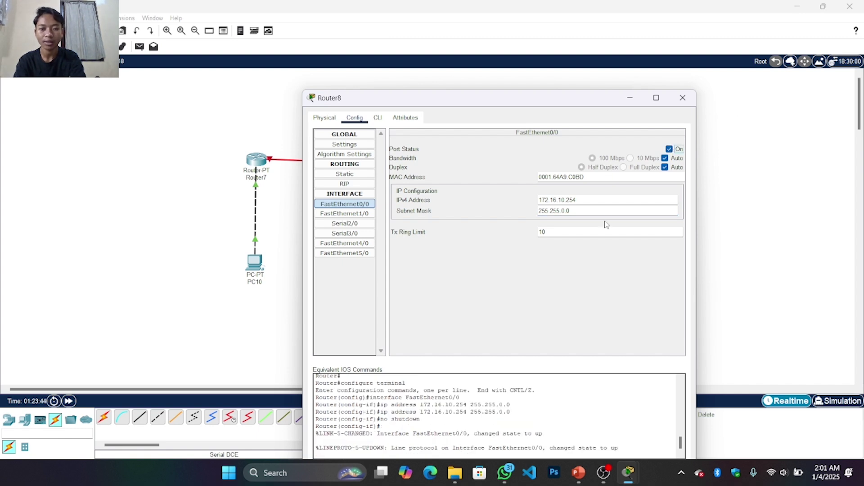
Configure Router8's Serial2/0 with IPv4 address 10.10.10.2 and mask 255.0.0.0, turn the port on, and close the router's window.
click(354, 224)
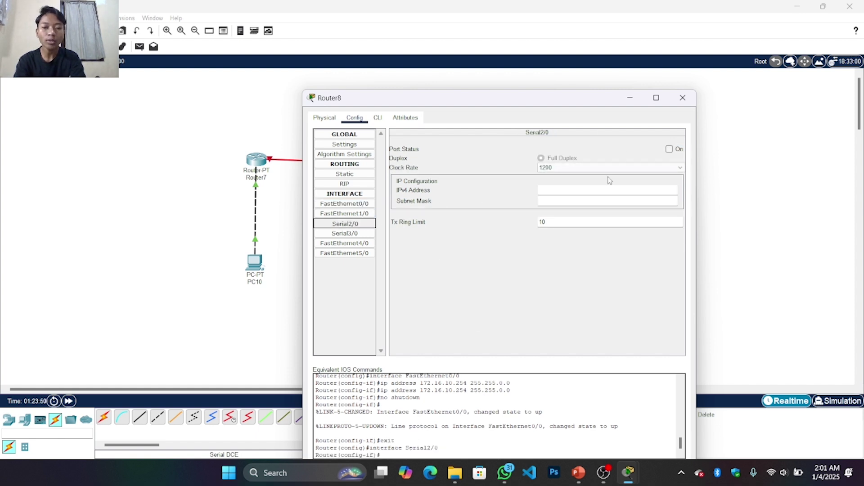
click(568, 190)
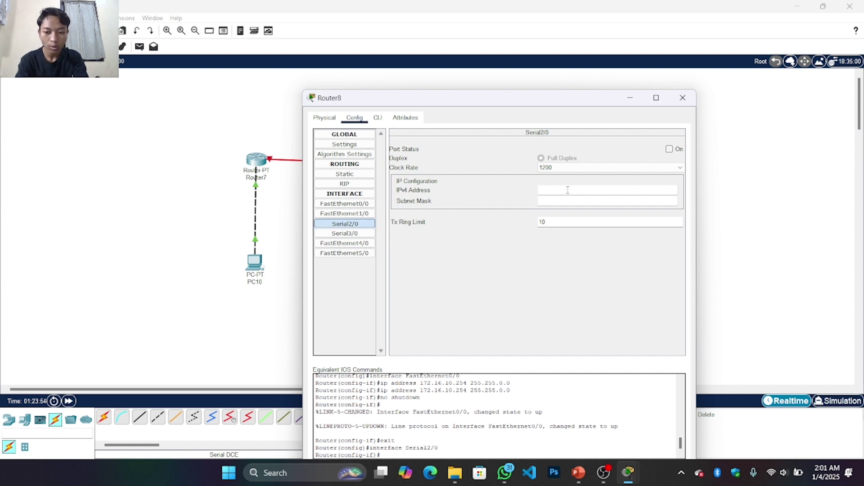
text(10.10.1)
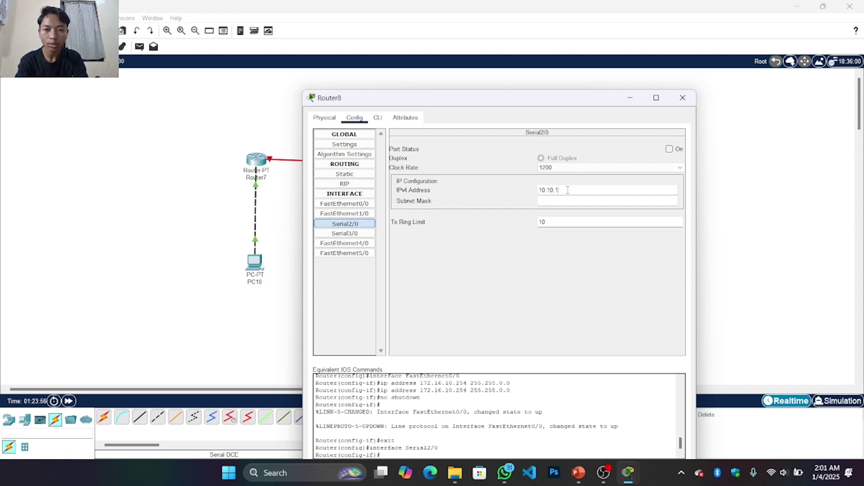
text(0.2)
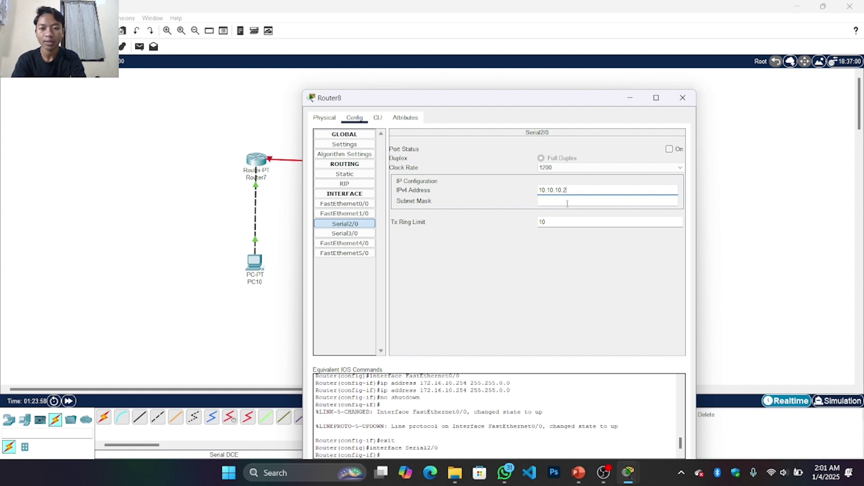
click(567, 203)
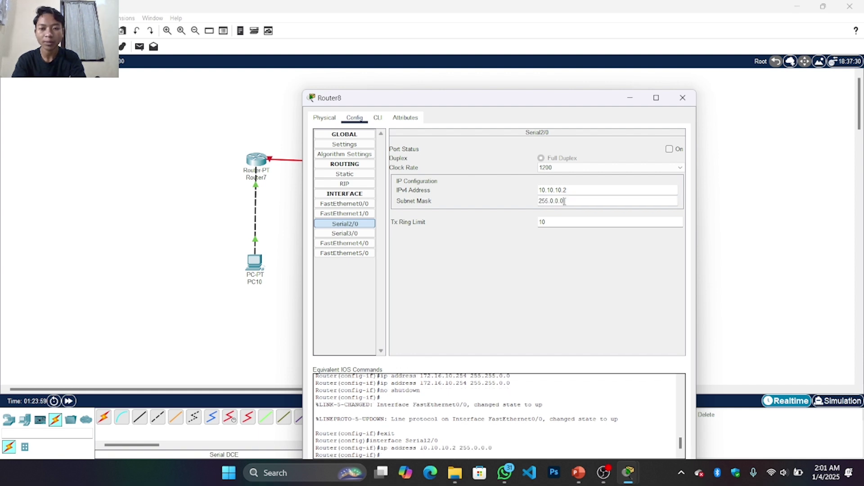
click(670, 150)
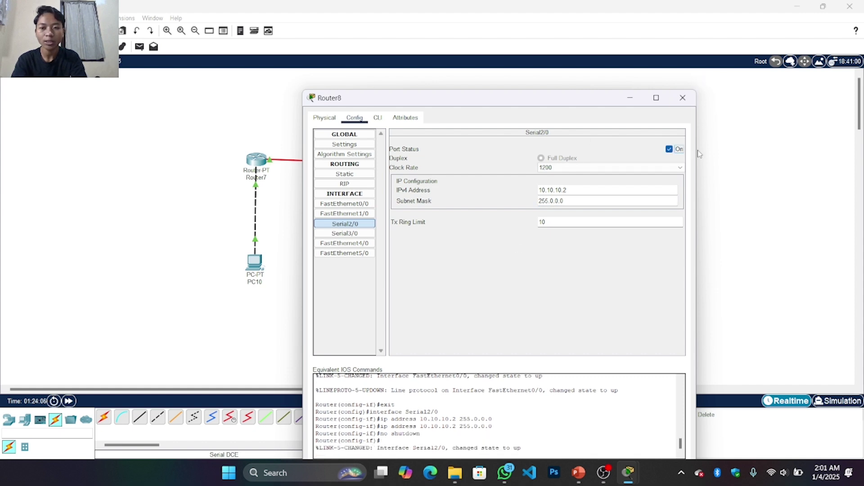
click(692, 99)
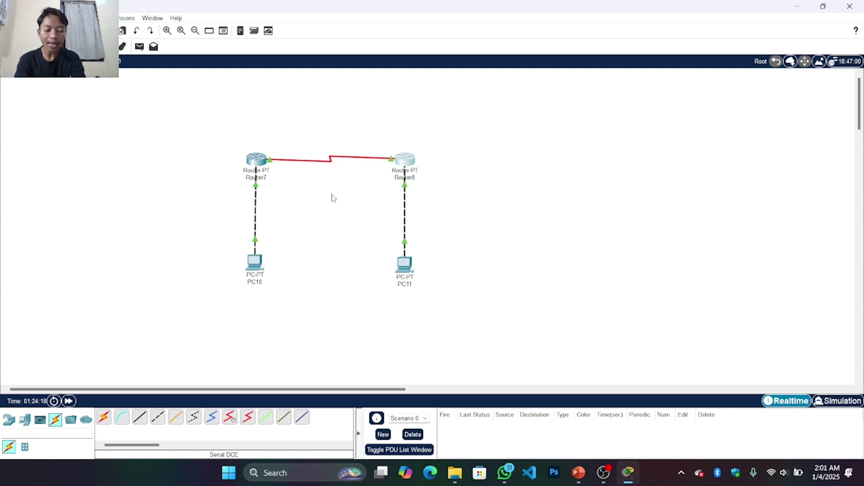
Exit interface configuration on Router7's command line and enable RIP version 2 with "router rip" and "version 2".
mouse_move(264, 168)
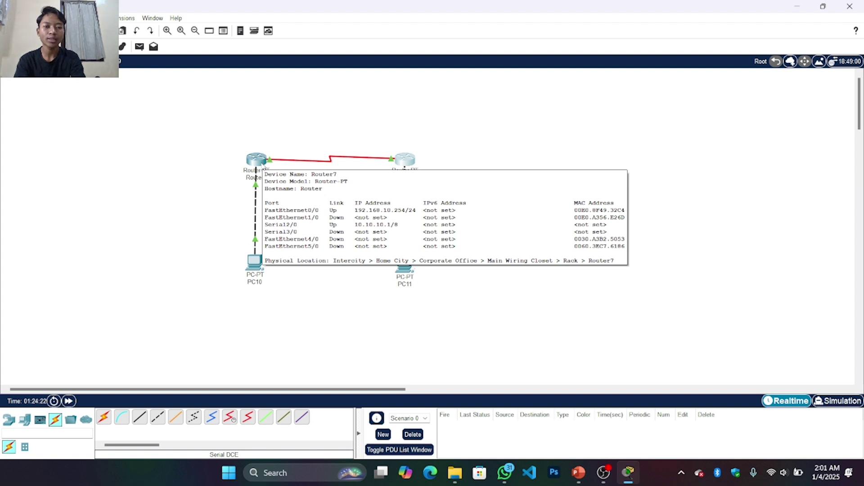
click(259, 167)
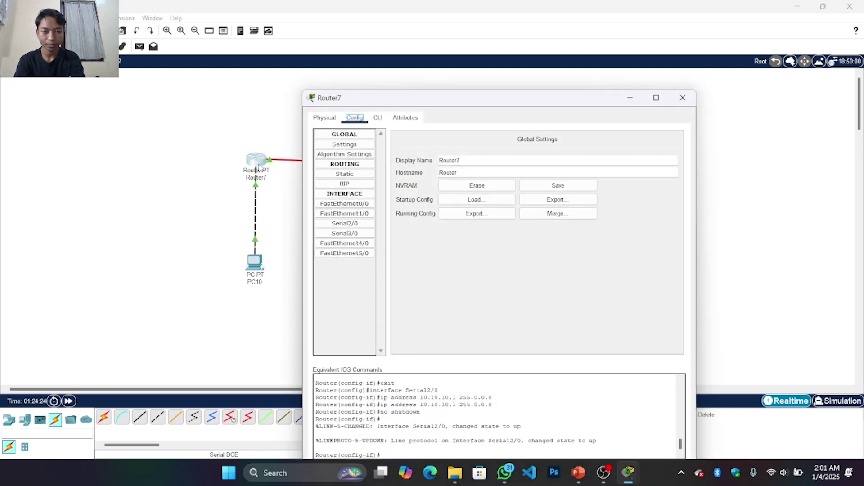
click(378, 118)
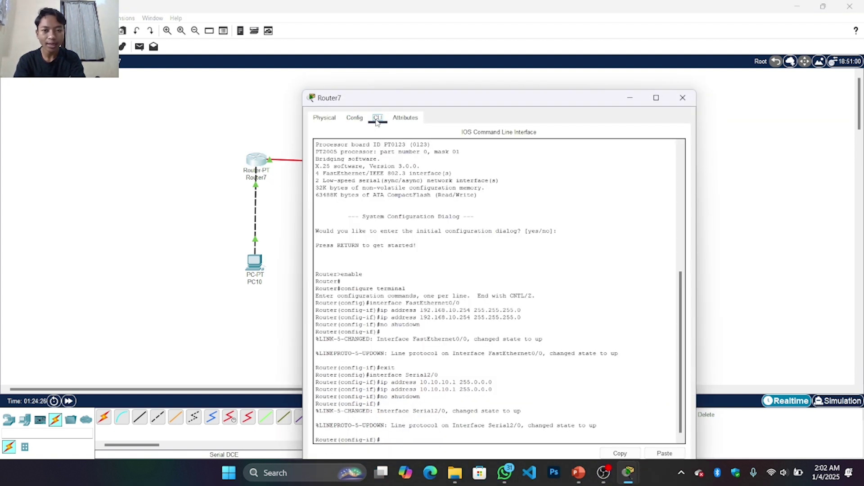
click(384, 440)
text(ex)
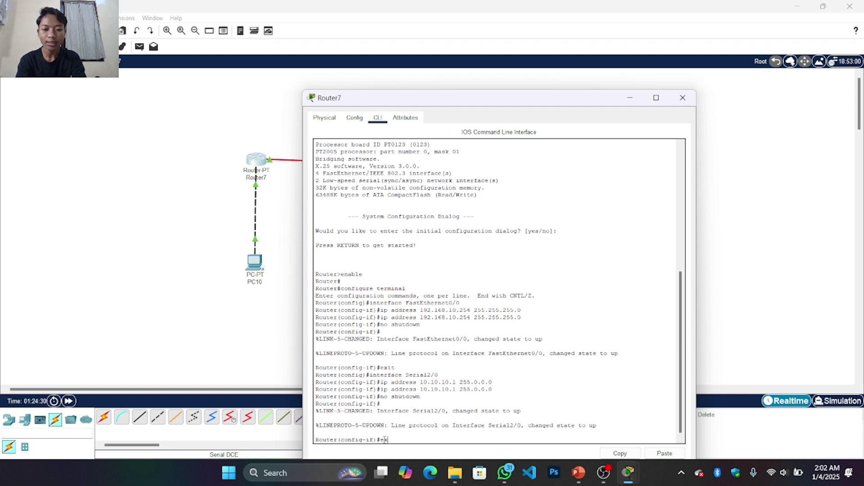
key(Return)
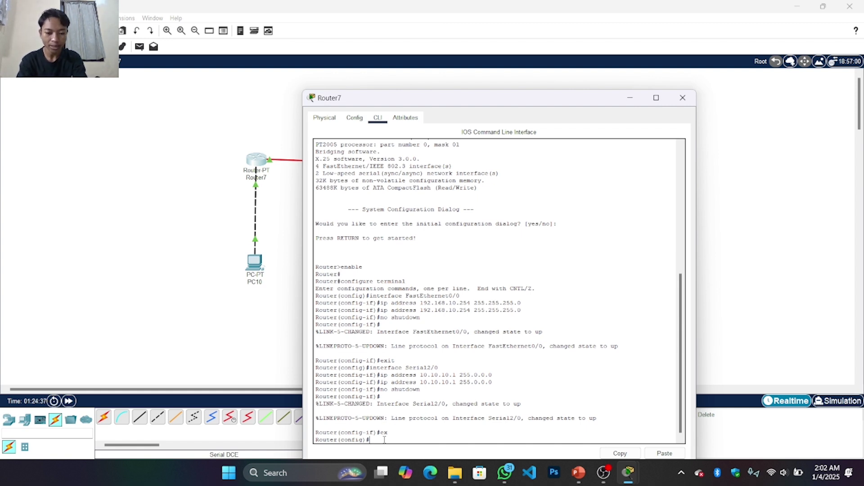
text(router)
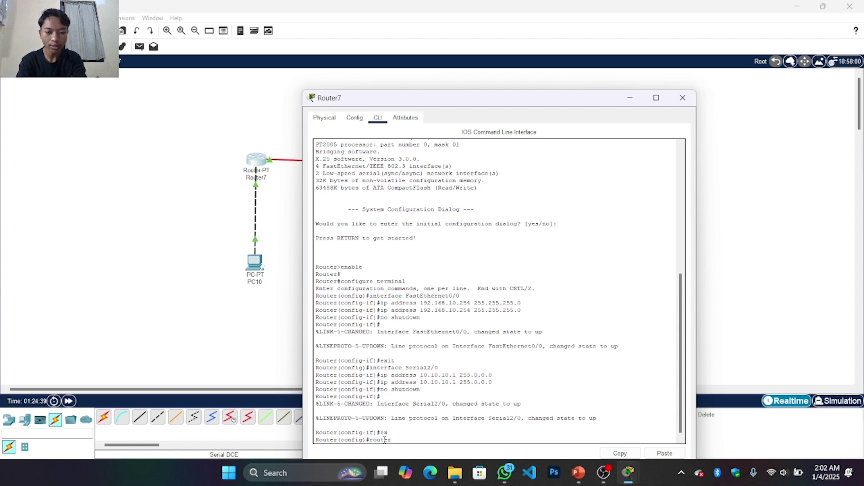
text( rip)
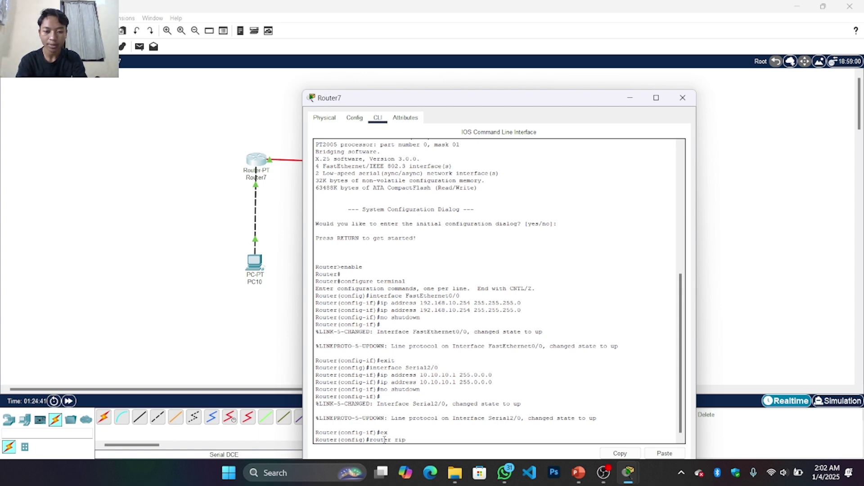
key(Return)
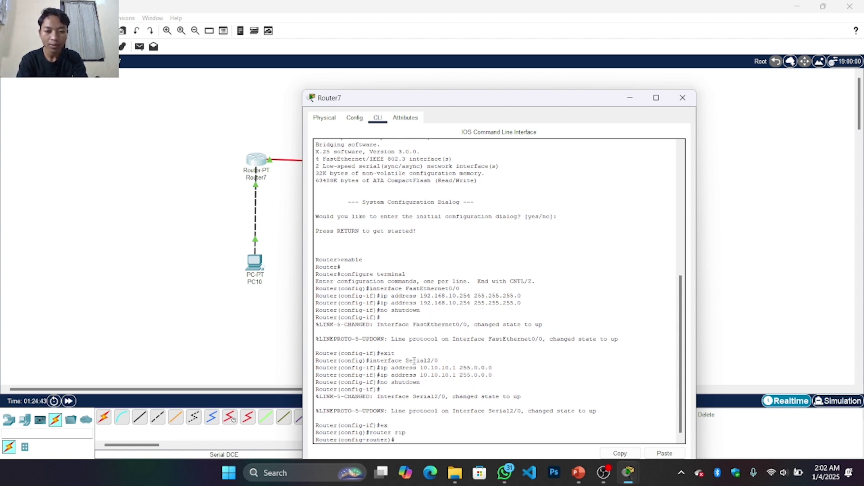
text(version 2)
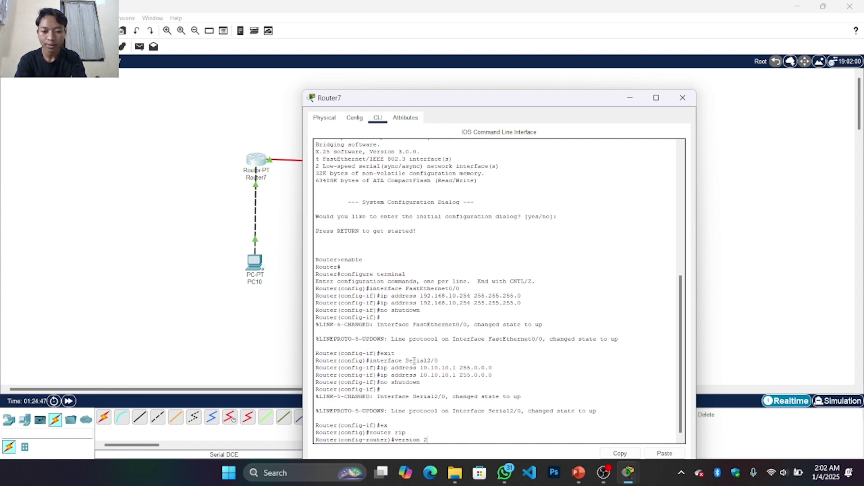
key(Return)
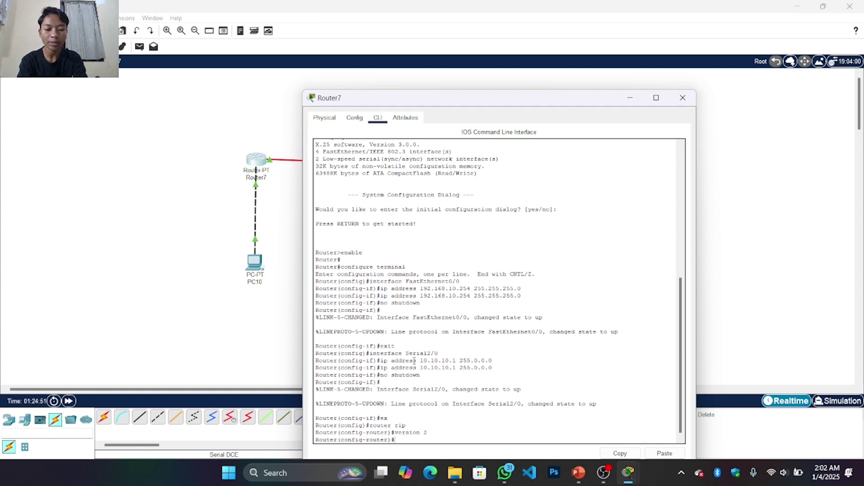
Add network 192.168.10.0 to Router7's RIP configuration with the command "network 192.168.10.0".
text(network)
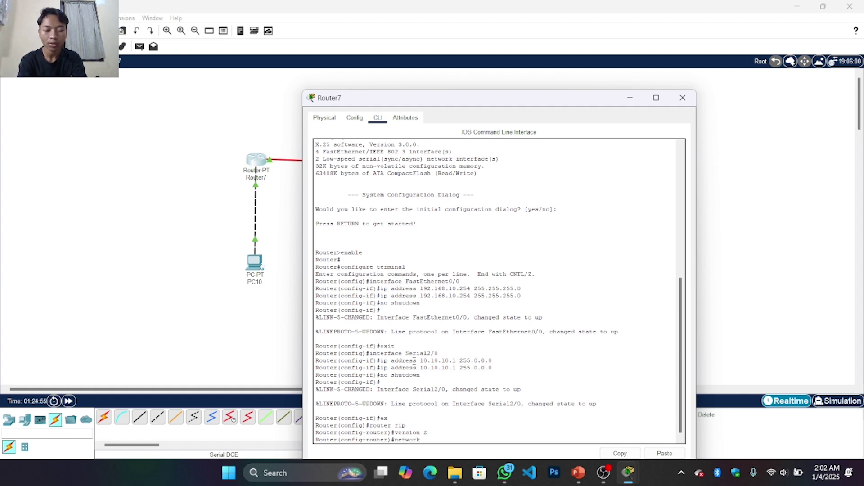
text( 192.16)
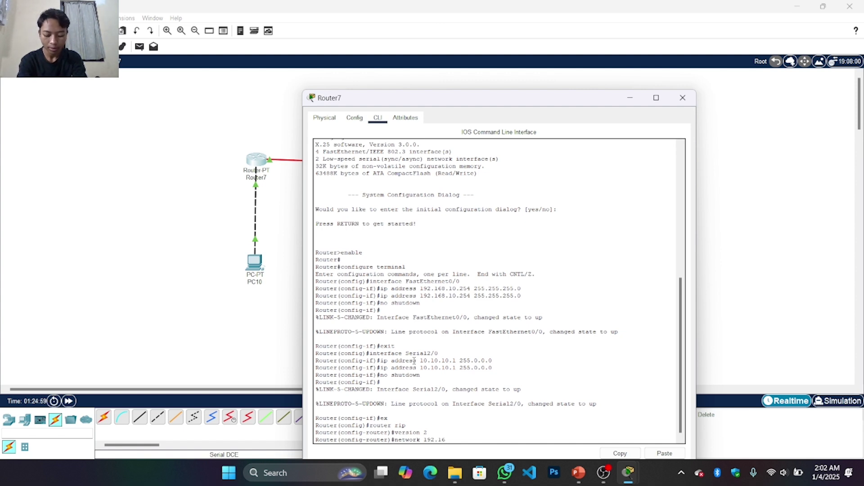
text(8)
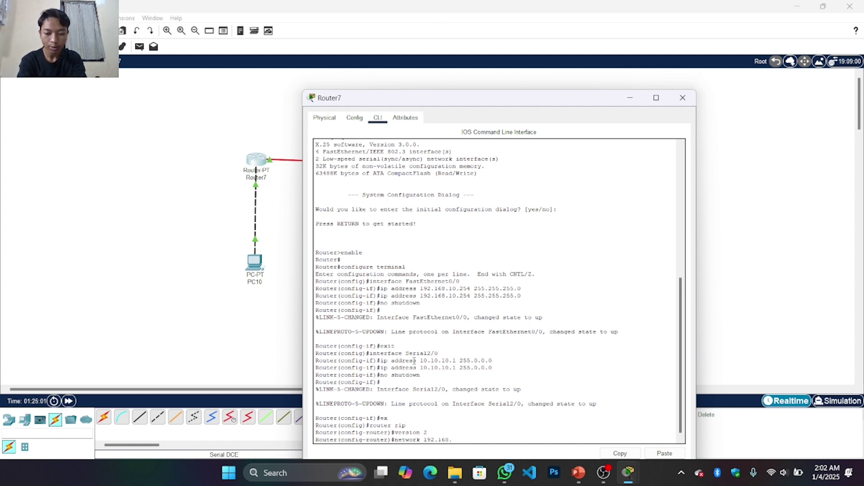
text(.10)
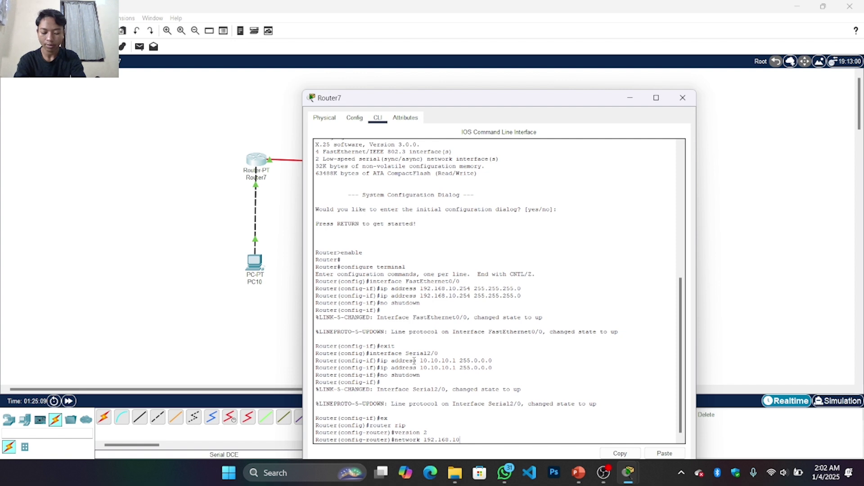
text(.1)
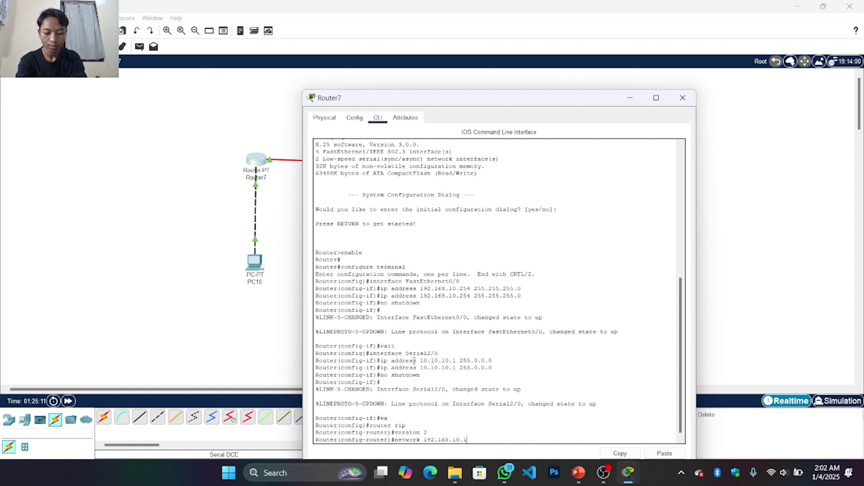
text(54)
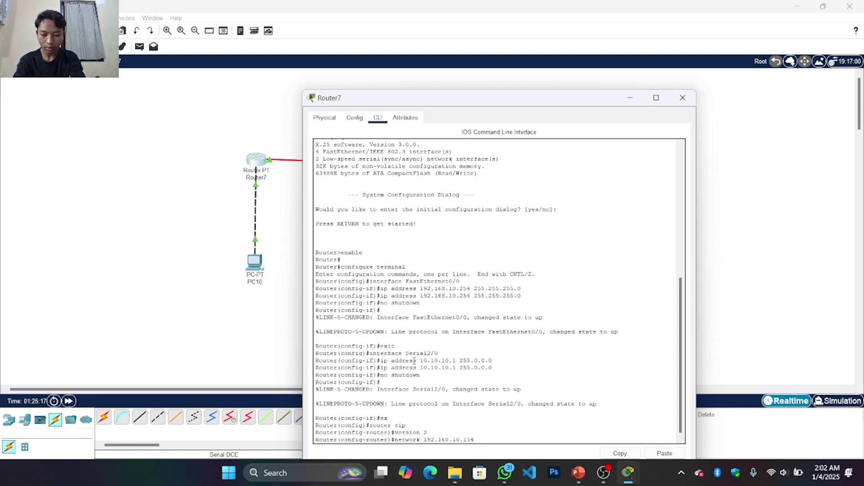
key(BackSpace)
key(BackSpace)
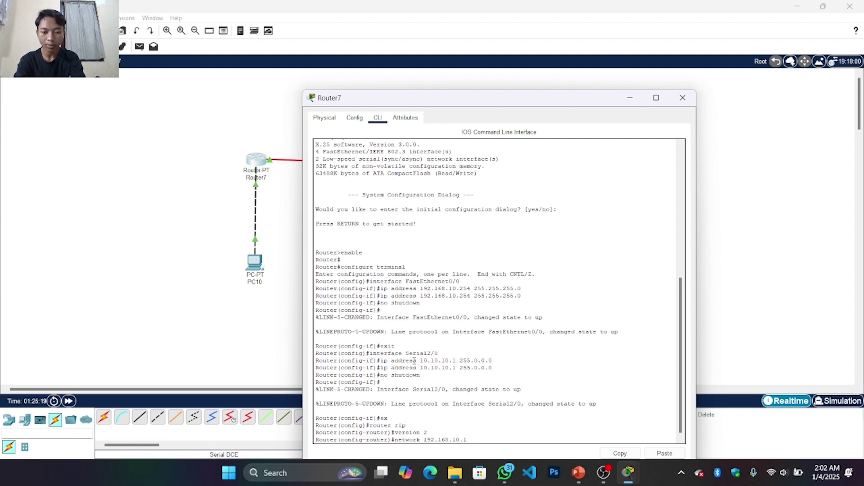
text(0)
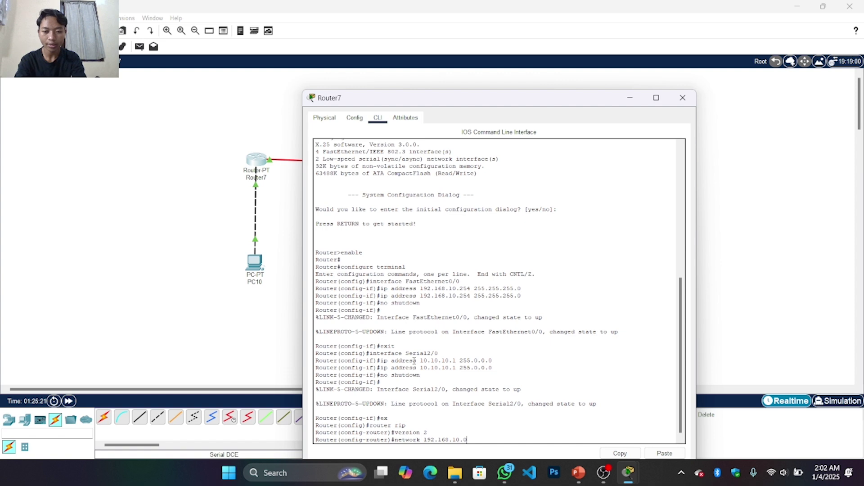
key(Return)
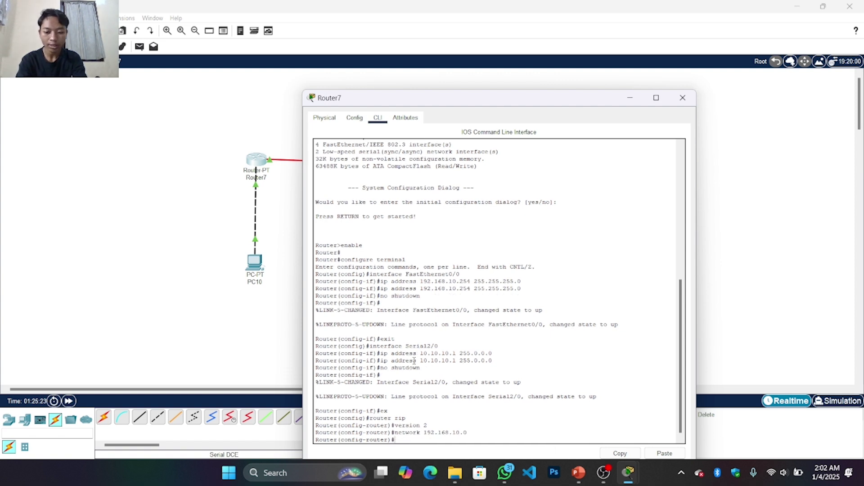
Add networks 172.16.0.0 and 10.0.0.0 to Router7's RIP configuration with two "network" commands.
text(network)
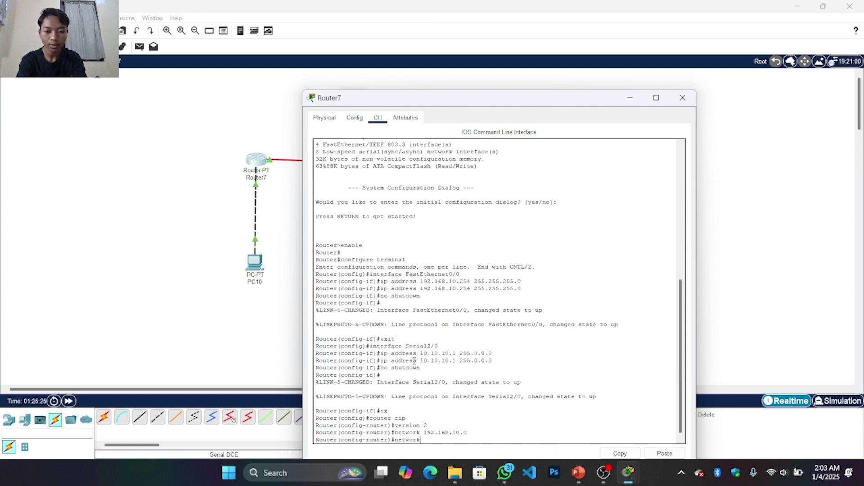
text( 1)
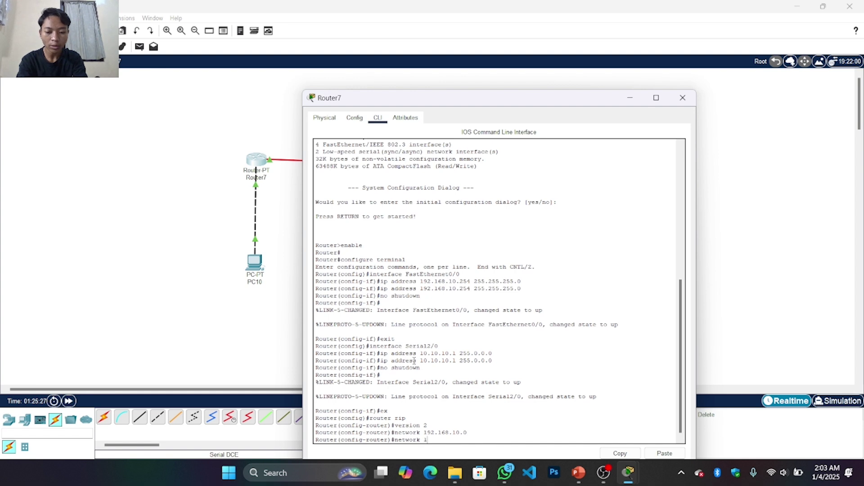
text(72.16.0.0)
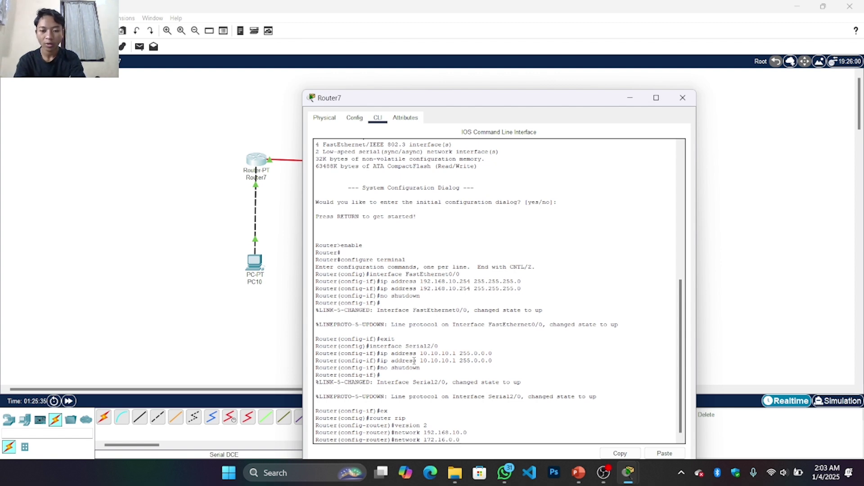
key(Return)
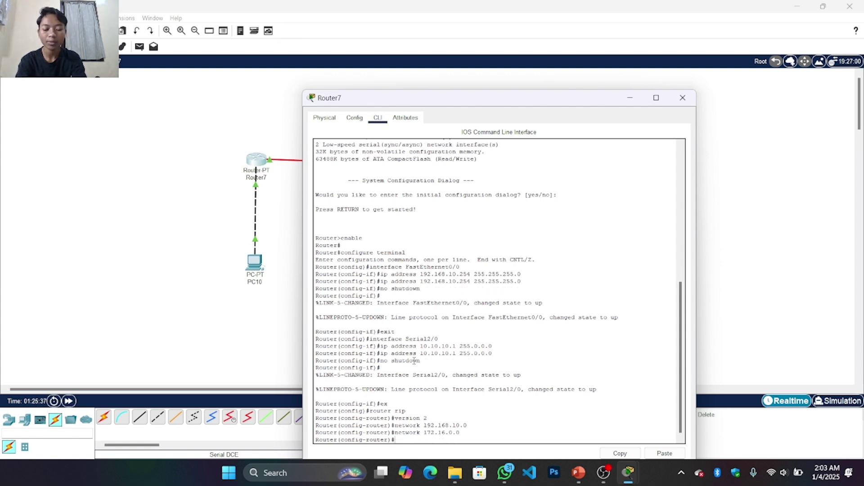
text(network)
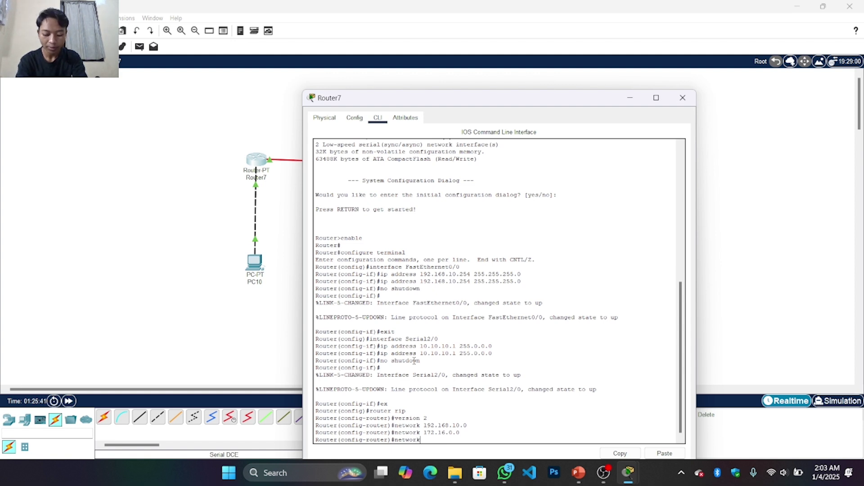
text( 10)
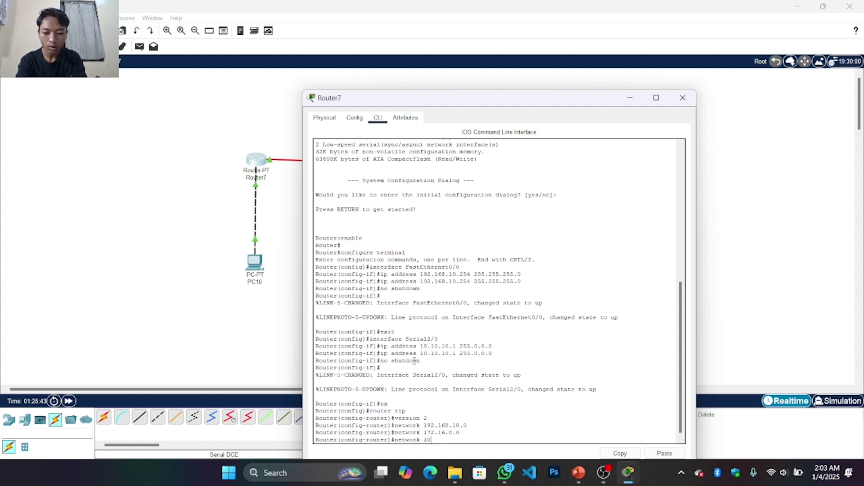
text(.0.0.0)
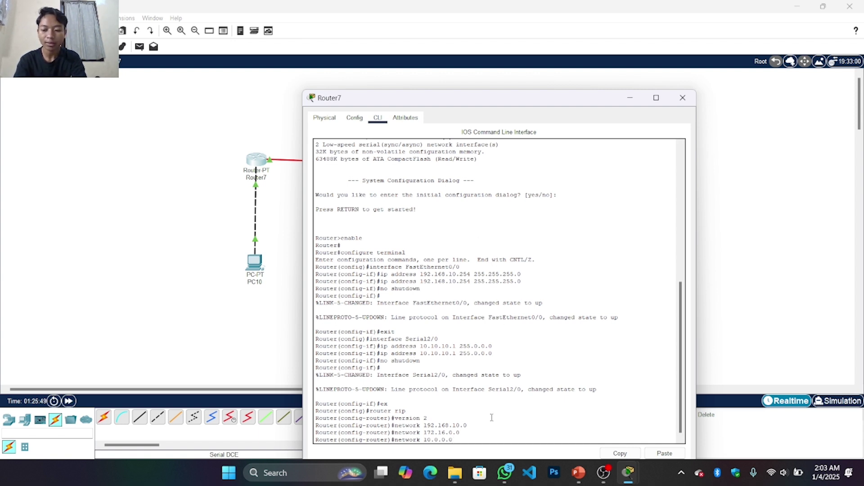
key(Return)
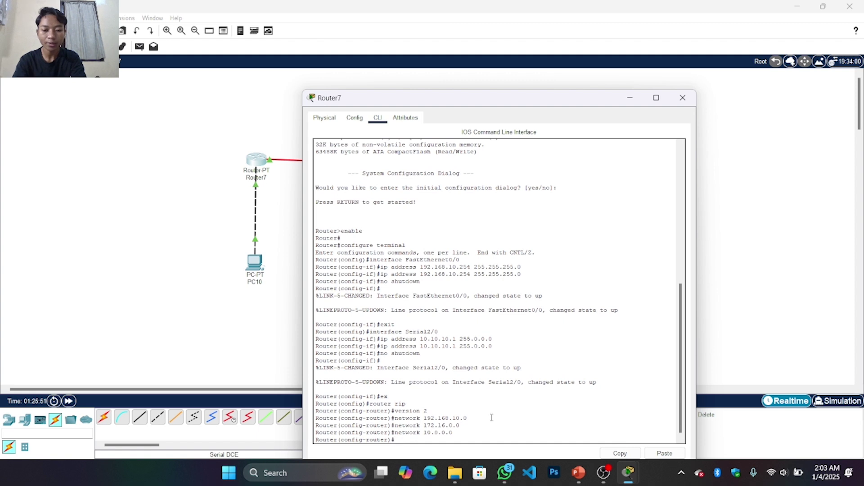
Check the network addresses listed in Router7's RIP routing settings and minimize the router's window.
click(361, 120)
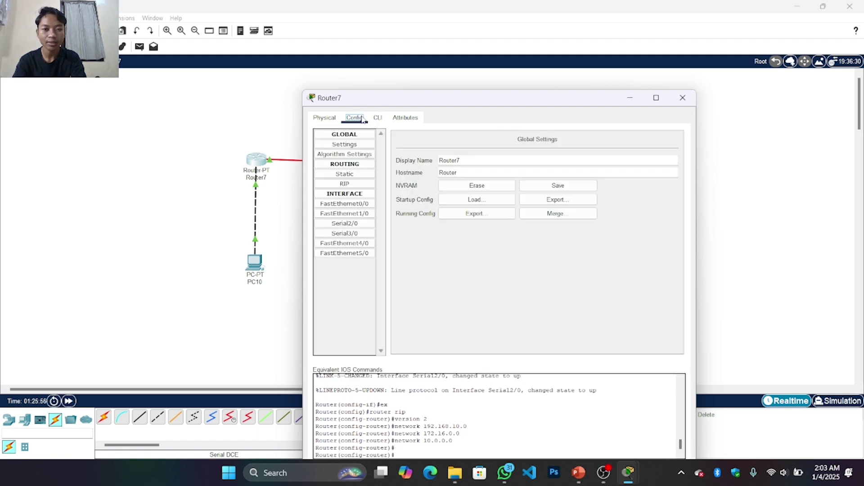
click(348, 187)
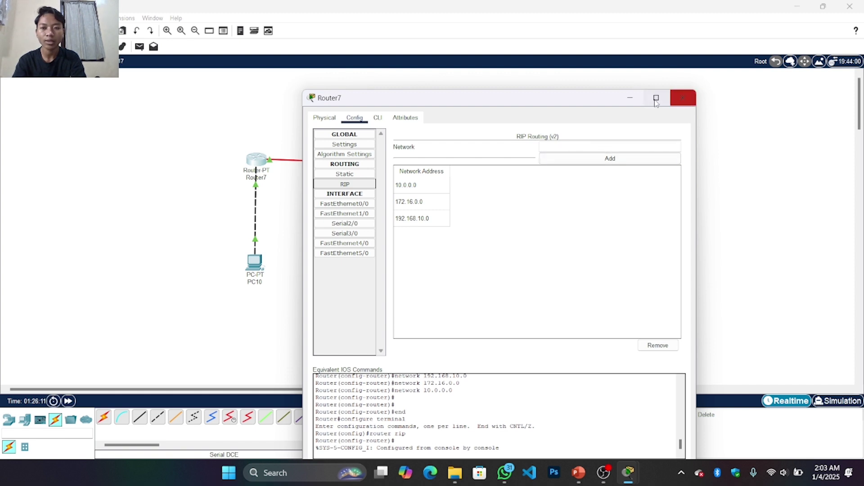
click(628, 102)
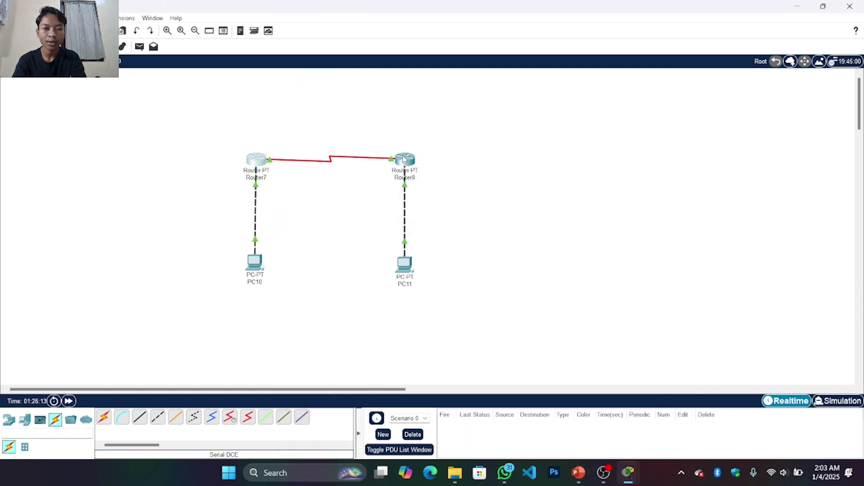
Open Router8's command line, leave the current router mode with "ex", and enable RIP version 2 with "router rip" and "version 2".
click(404, 159)
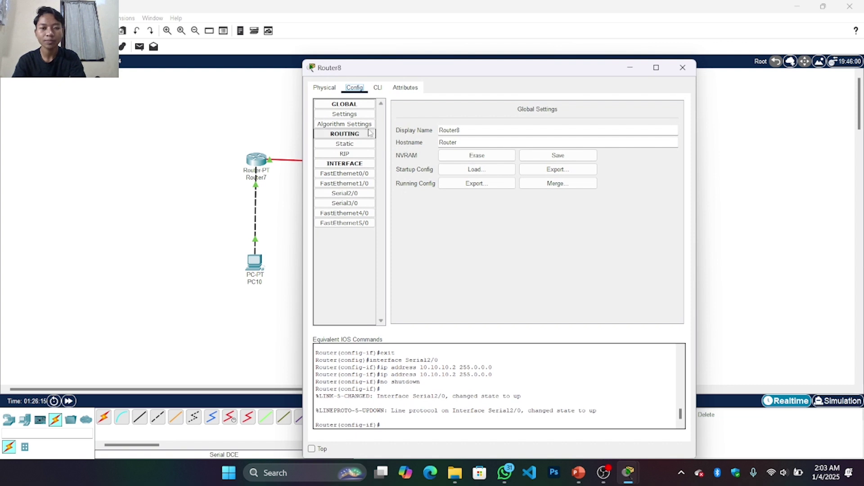
click(367, 154)
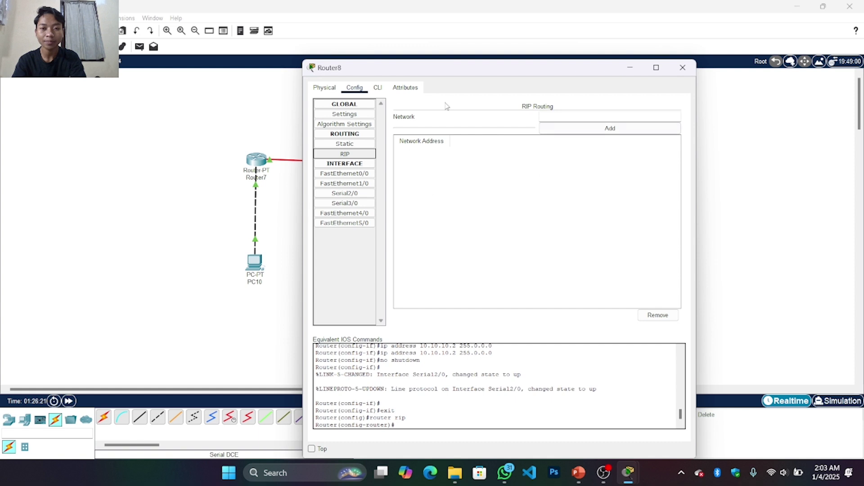
click(378, 89)
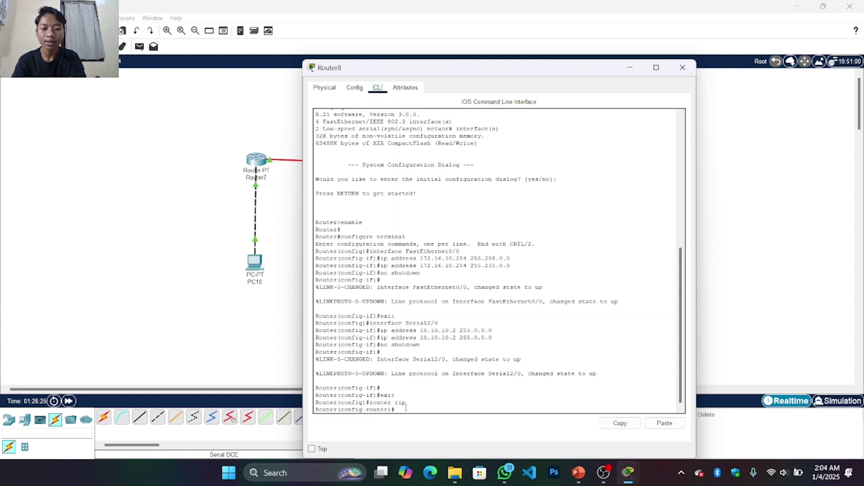
text(ex)
key(Return)
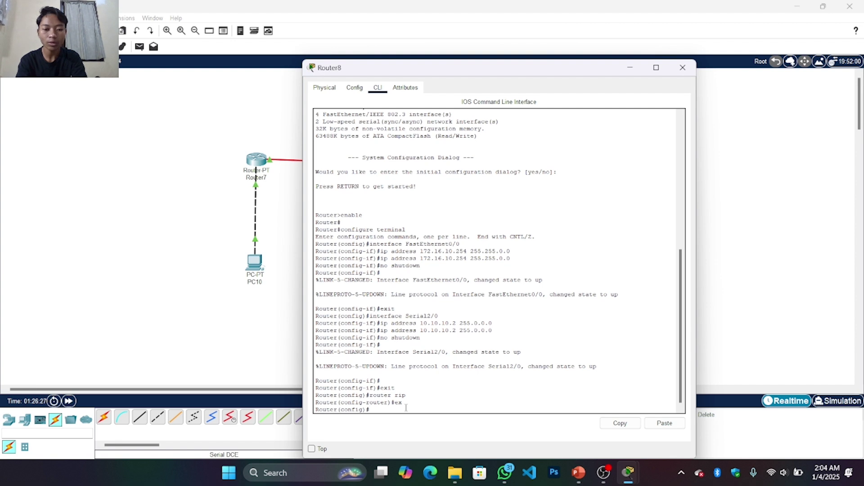
text(router)
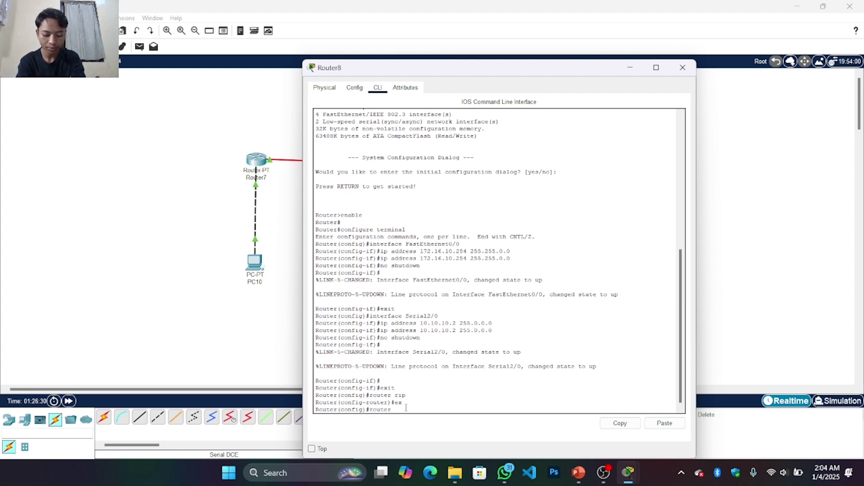
text( r)
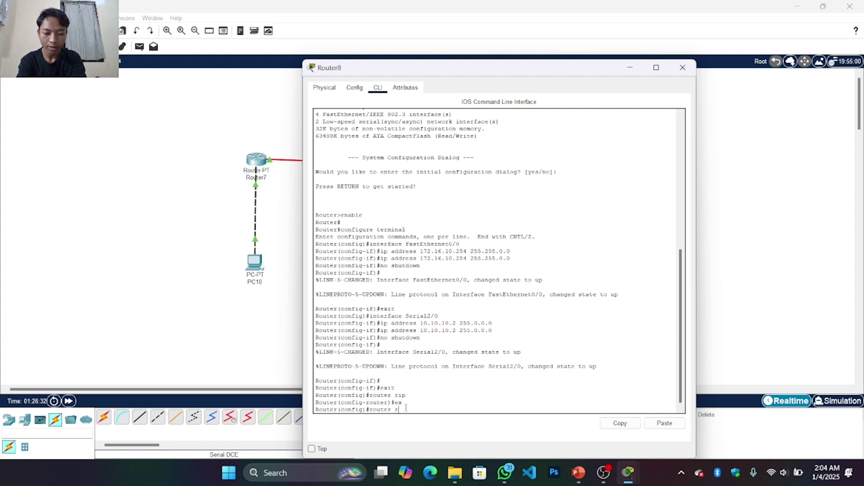
text(ip)
key(Return)
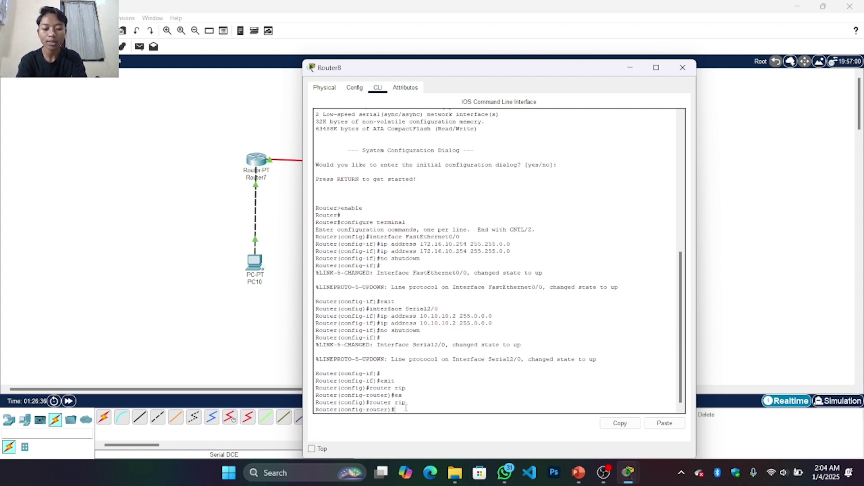
text(version 2)
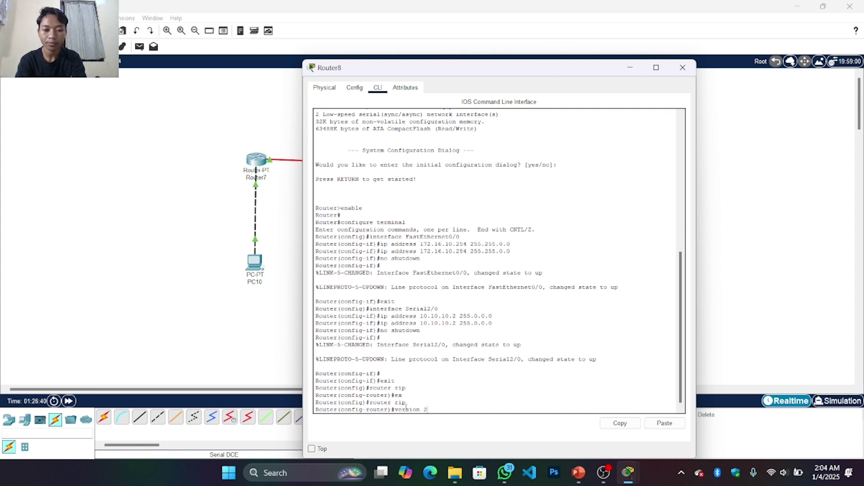
key(Return)
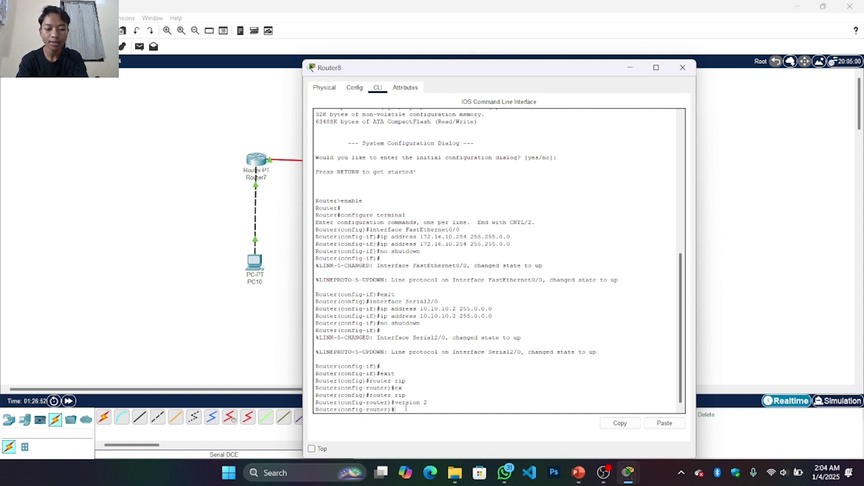
Add network 10.0.0.0 to Router8's RIP configuration with the command "network 10.0.0.0".
text(networ)
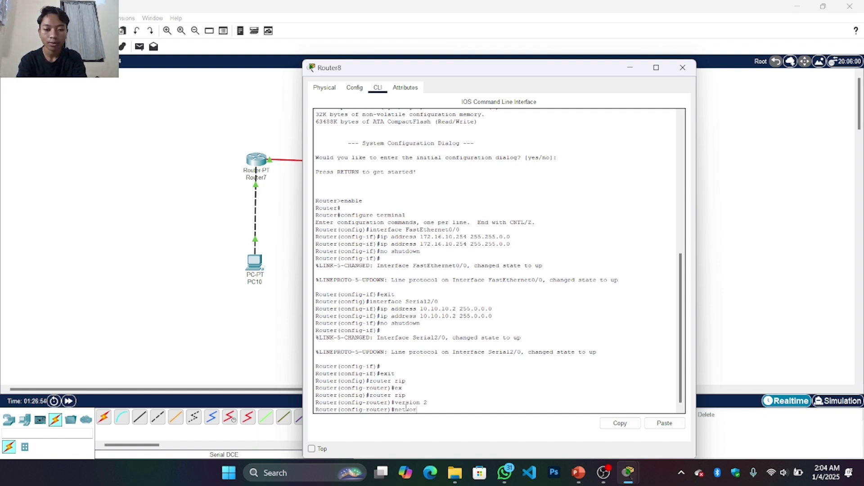
text(k)
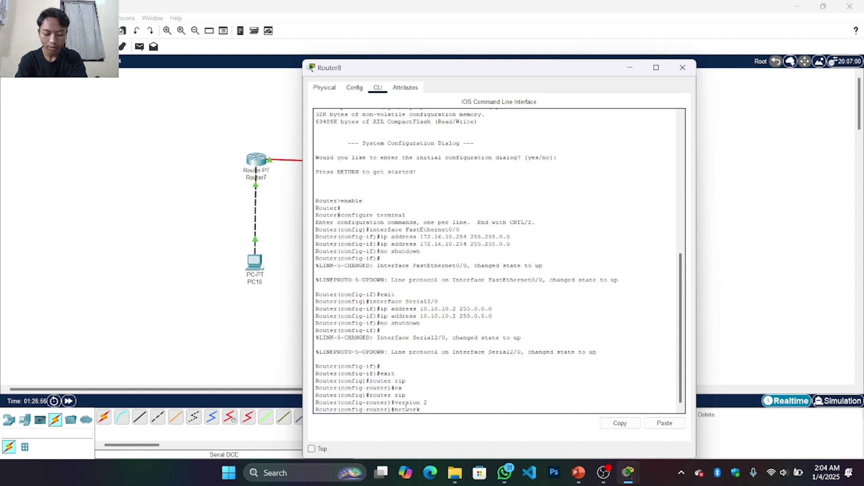
text( 10)
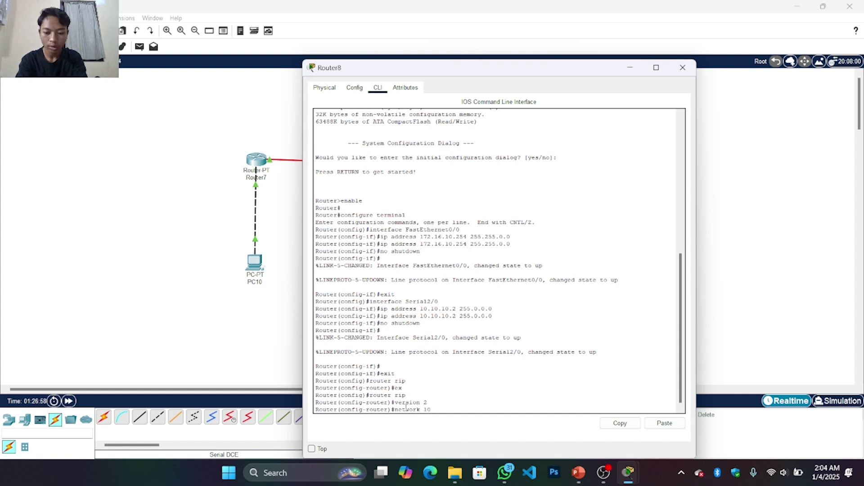
text(.0.0.0)
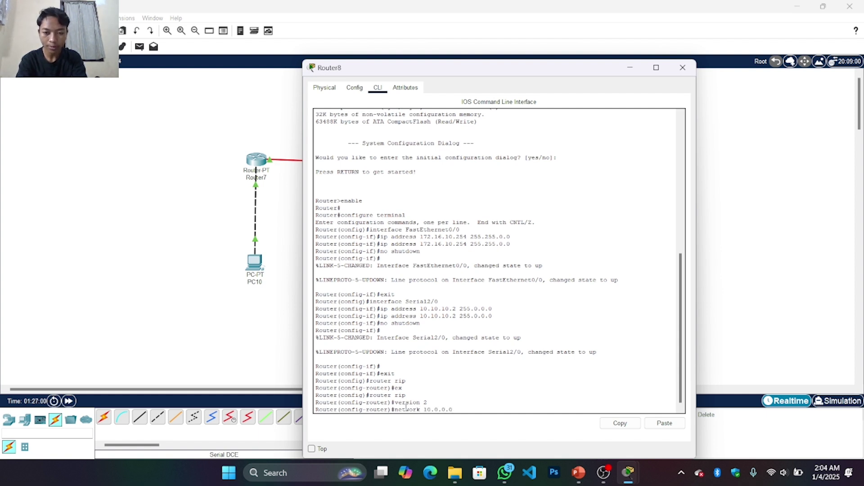
key(Return)
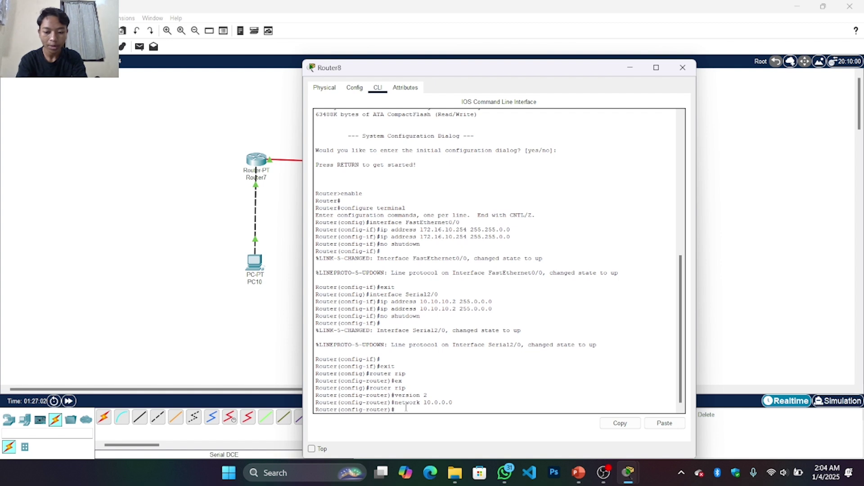
Add network 172.16.0.0 to Router8's RIP configuration with the command "network 172.16.0.0".
text(network)
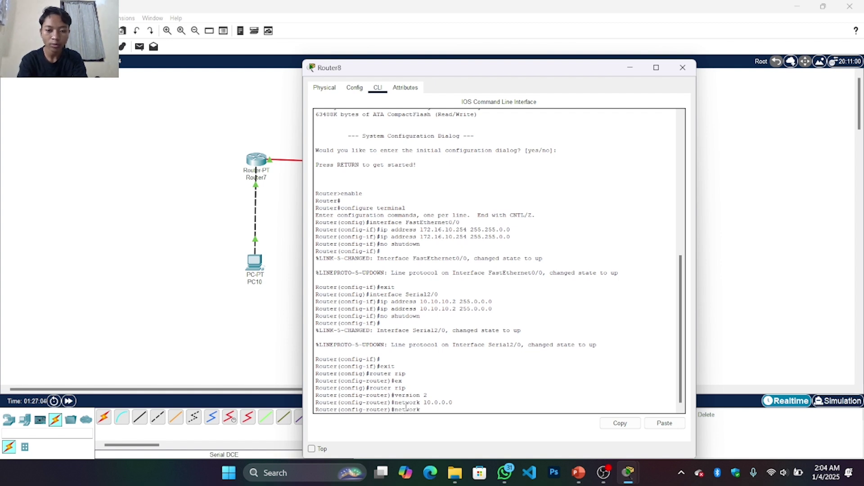
text( 172)
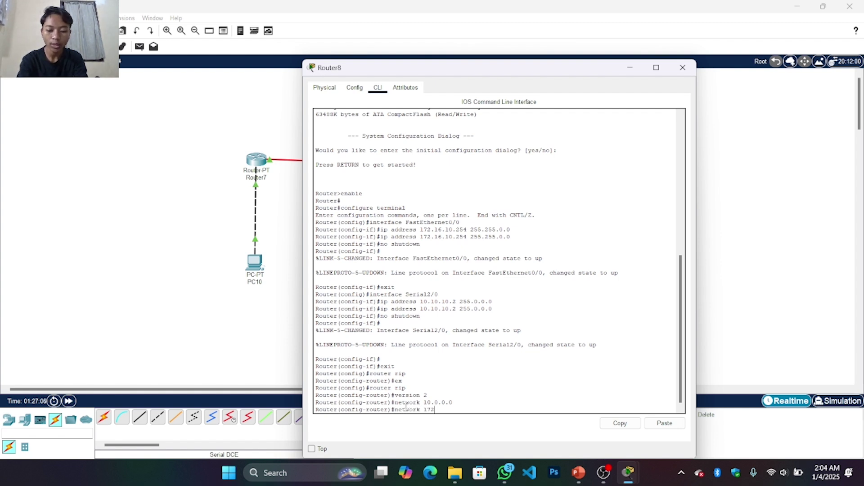
text(.16)
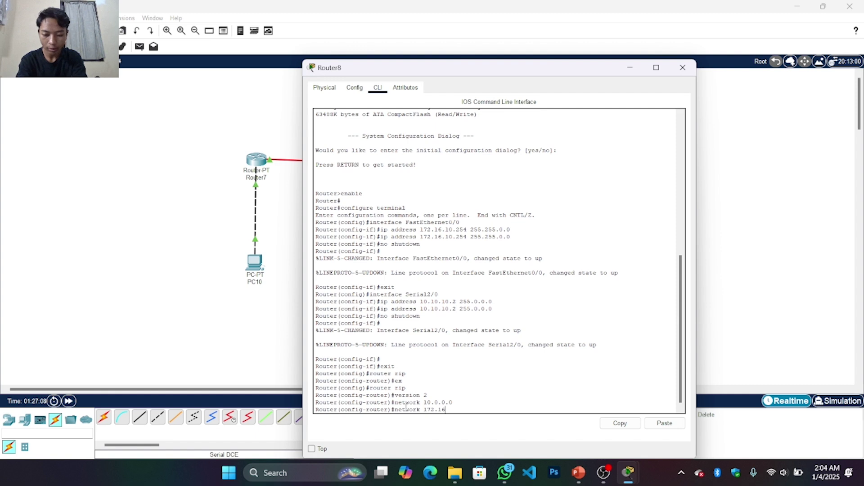
text(.0.0)
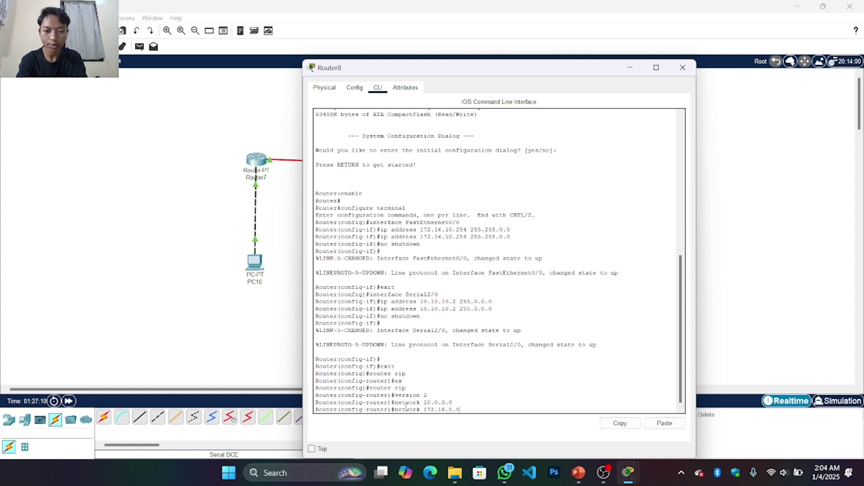
key(Return)
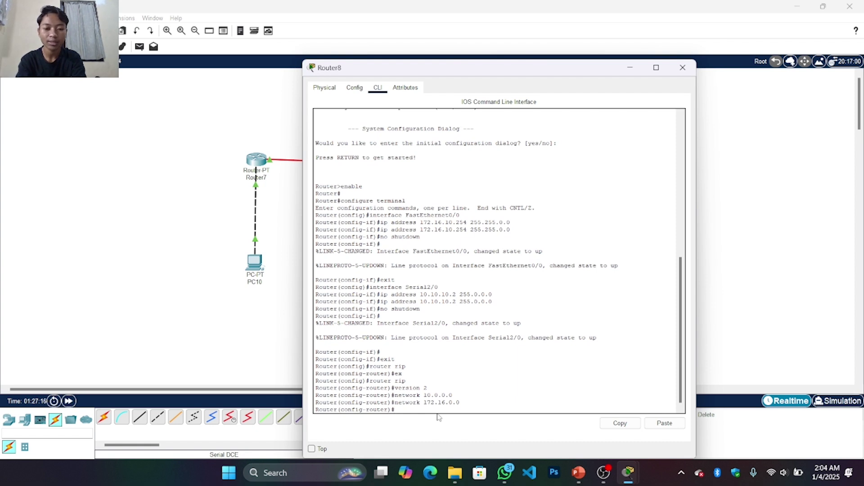
Add network 192.168.10.0 to Router8's RIP configuration with the command "network 192.168.10.0".
text(network)
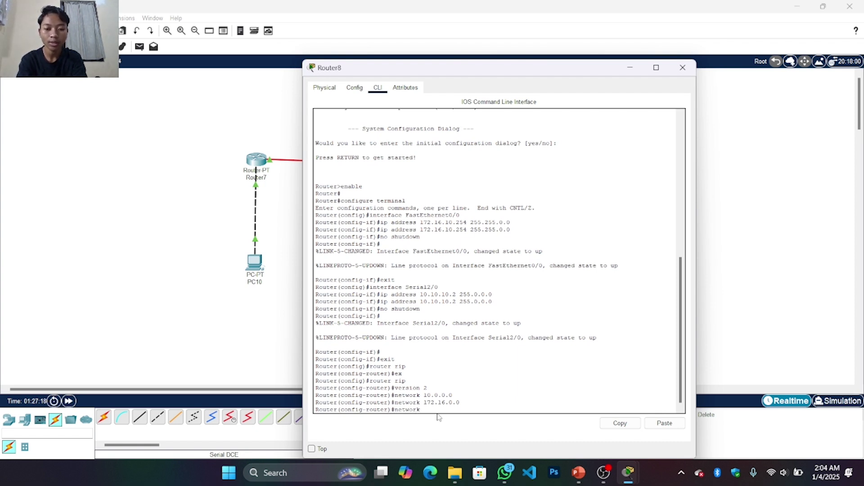
text( 192)
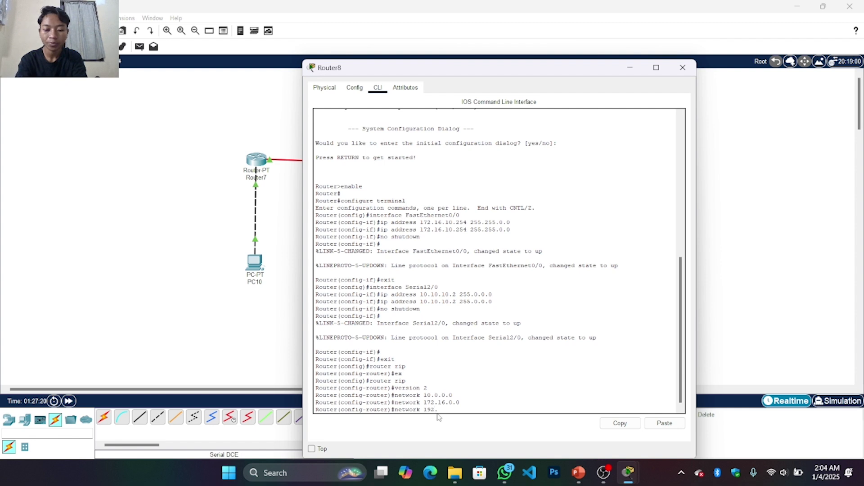
text(.168)
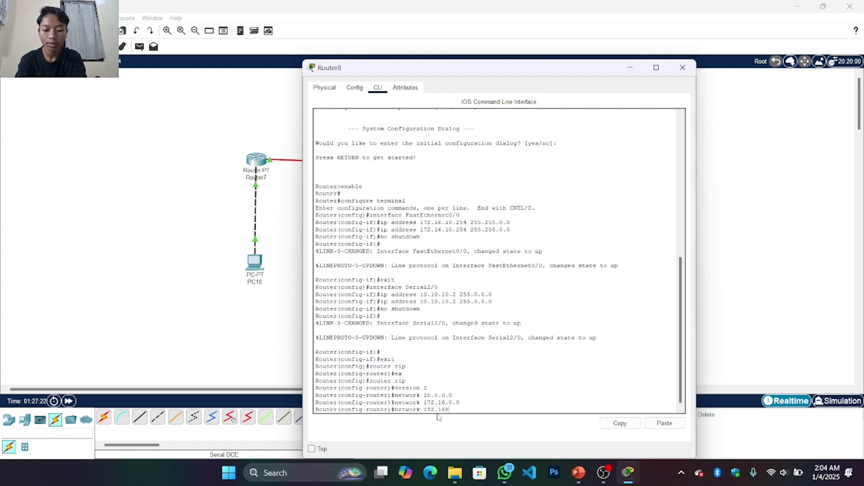
text(.10.0)
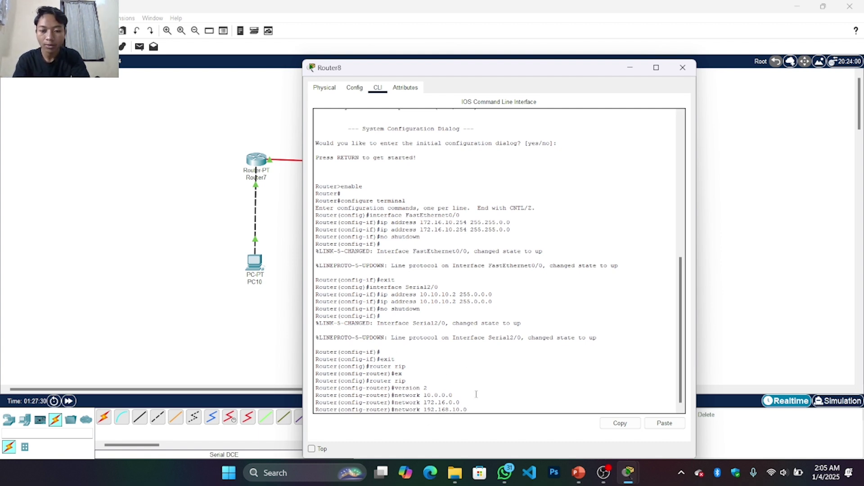
key(Return)
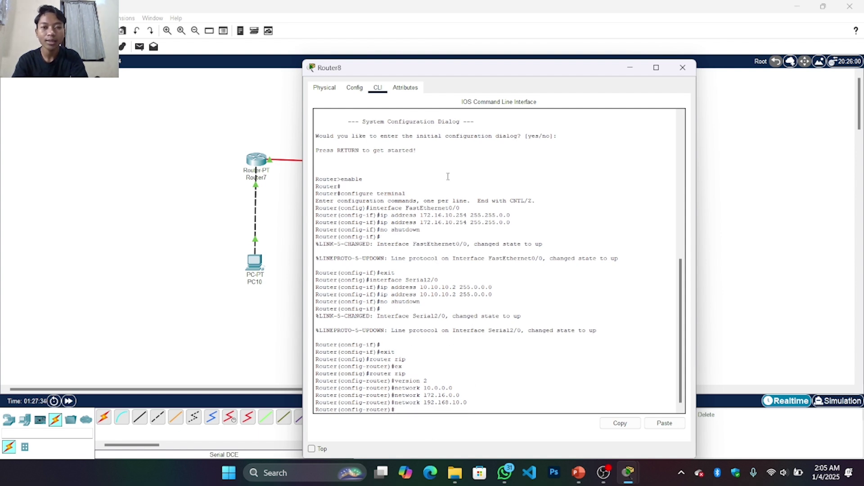
Check the network addresses listed in Router8's RIP routing settings and minimize the router's window.
click(364, 88)
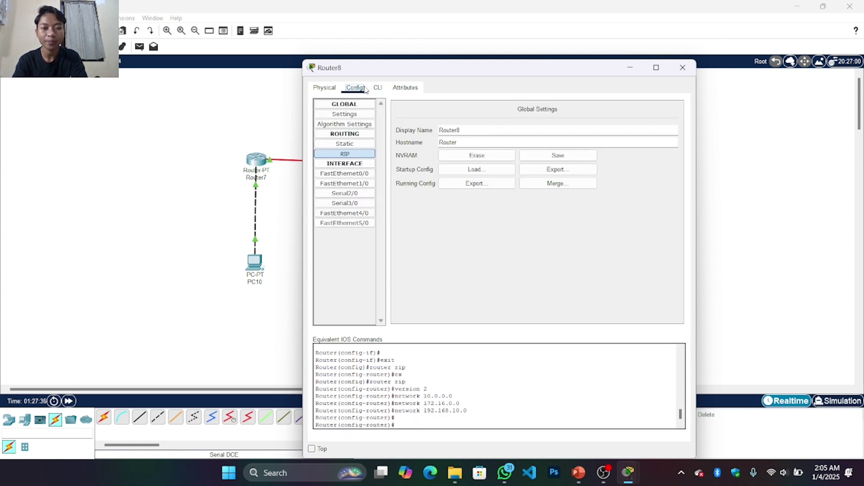
click(365, 158)
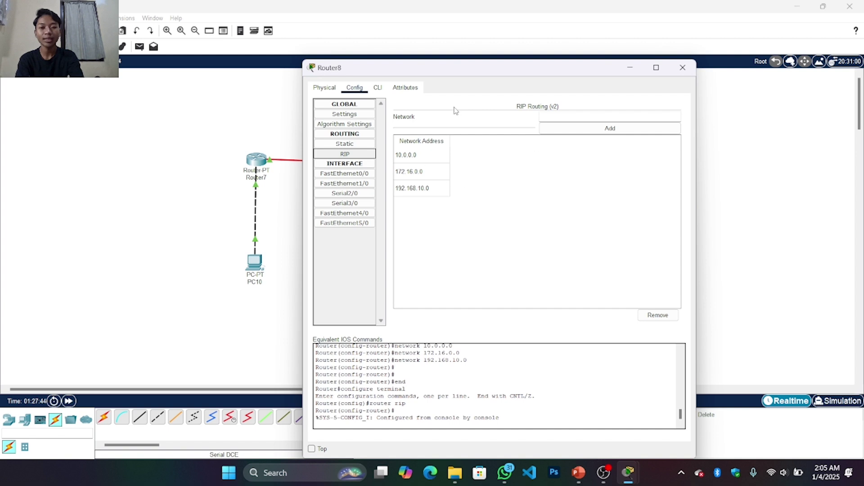
click(632, 70)
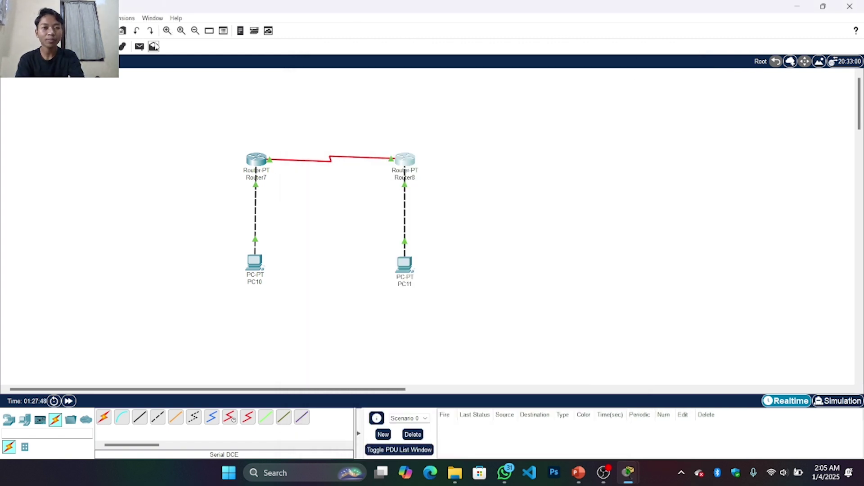
Test connectivity with simple PDUs from PC10 to Router7 and from Router7 to Router8.
click(140, 47)
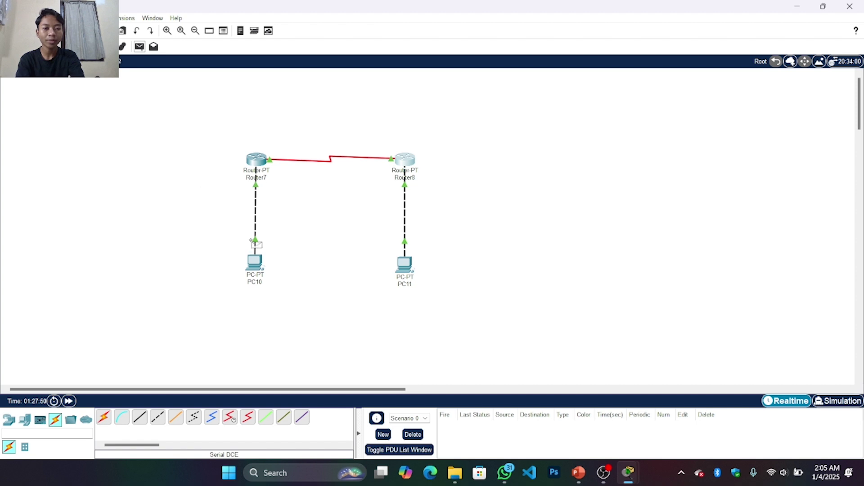
click(256, 262)
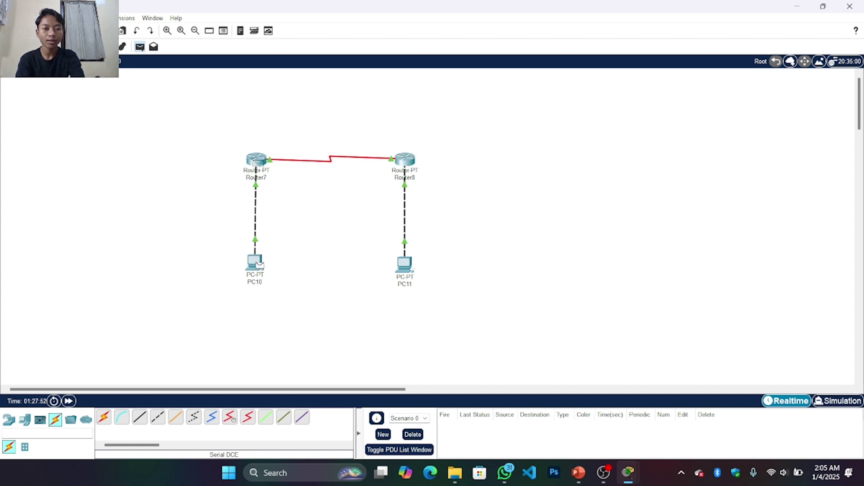
click(257, 162)
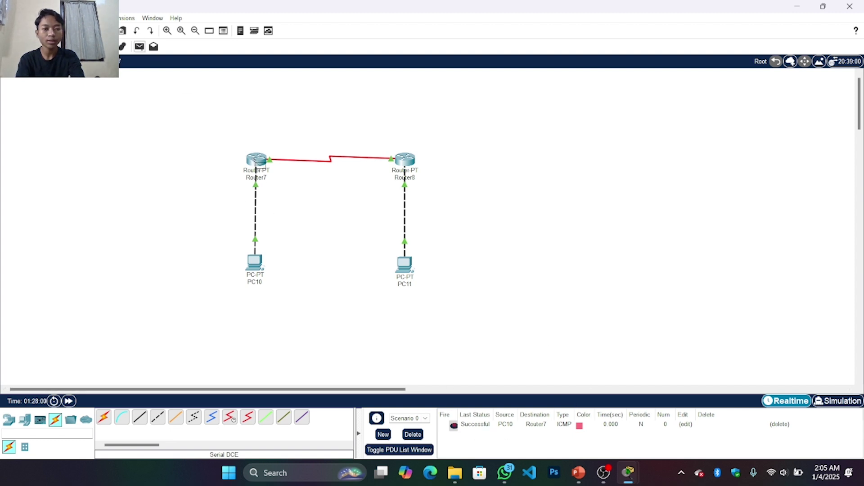
key(p)
click(256, 161)
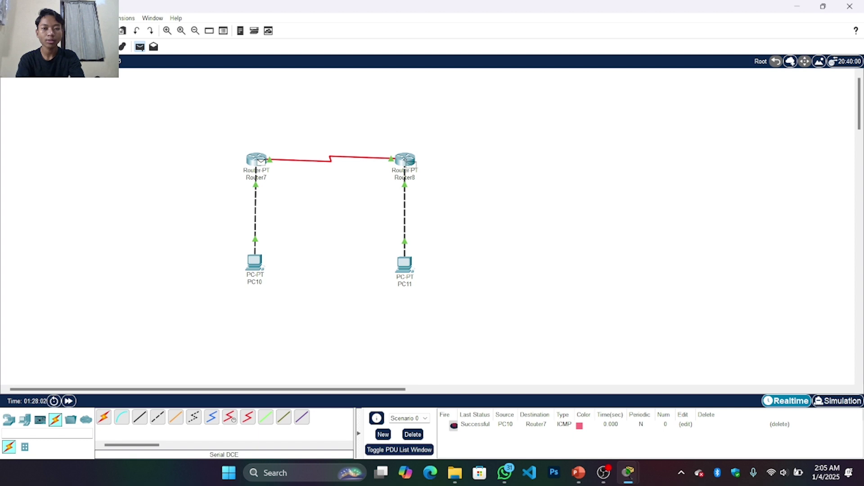
click(407, 162)
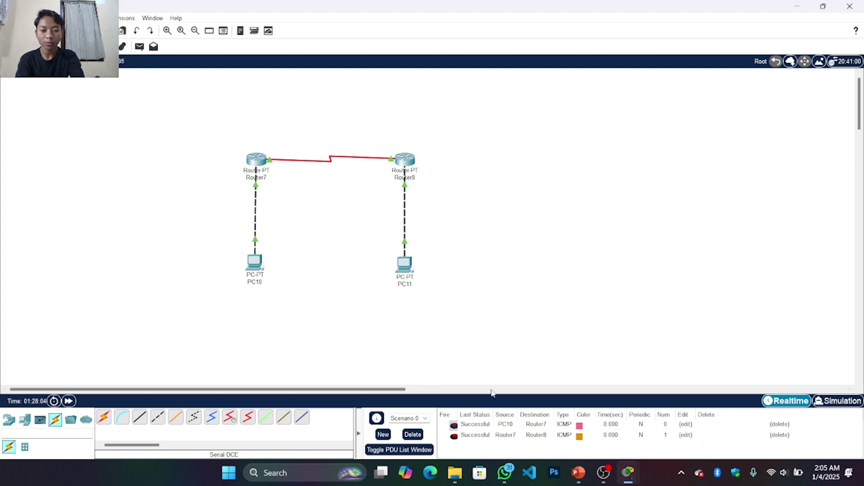
Test the link between Router8 and PC11 by sending a simple PDU in each direction, starting from Router8.
click(139, 46)
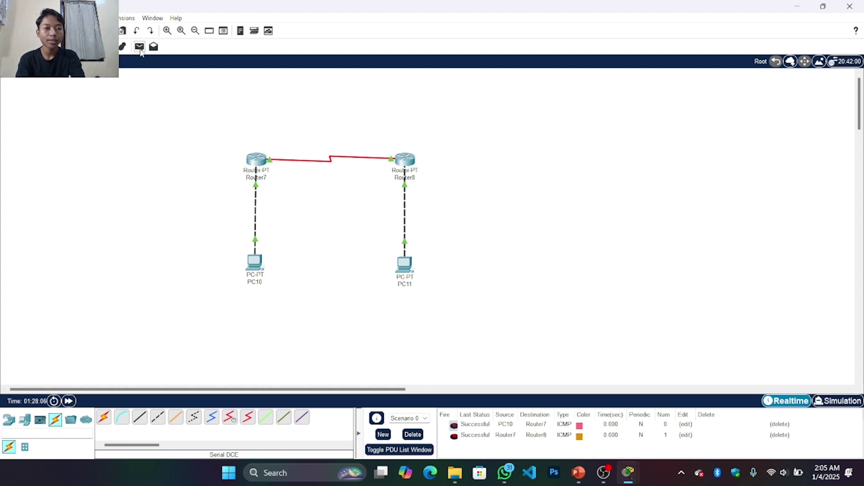
click(407, 161)
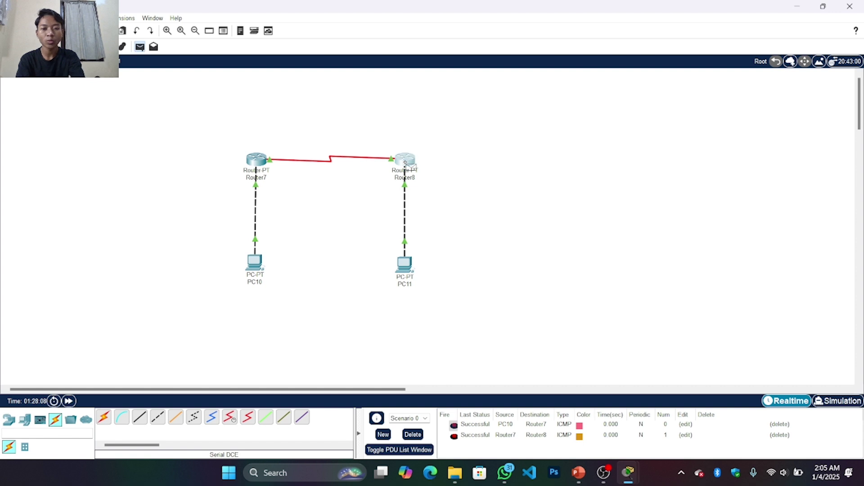
click(409, 271)
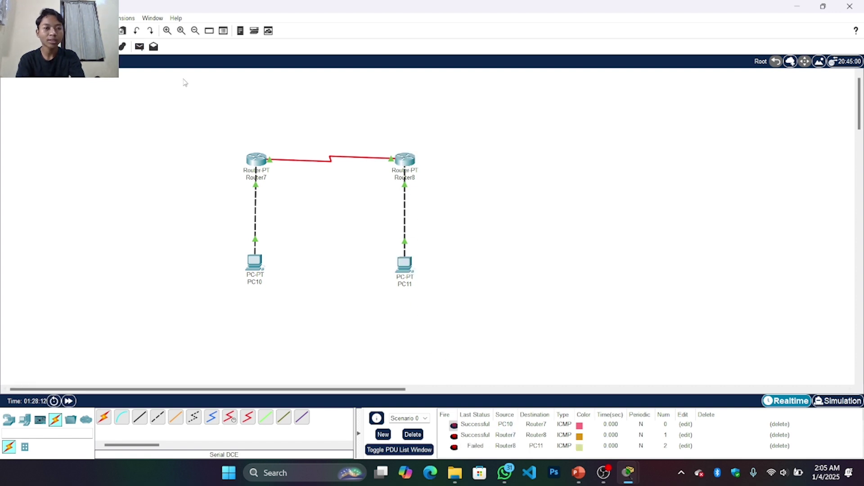
click(140, 47)
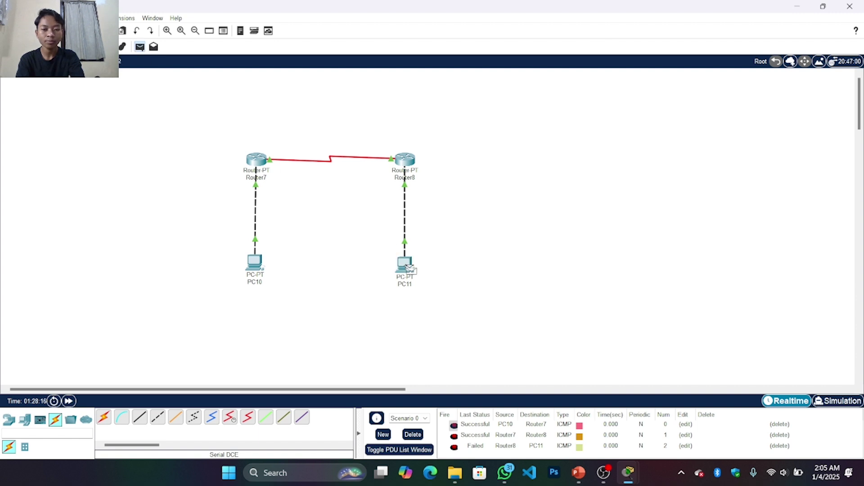
click(409, 269)
click(405, 160)
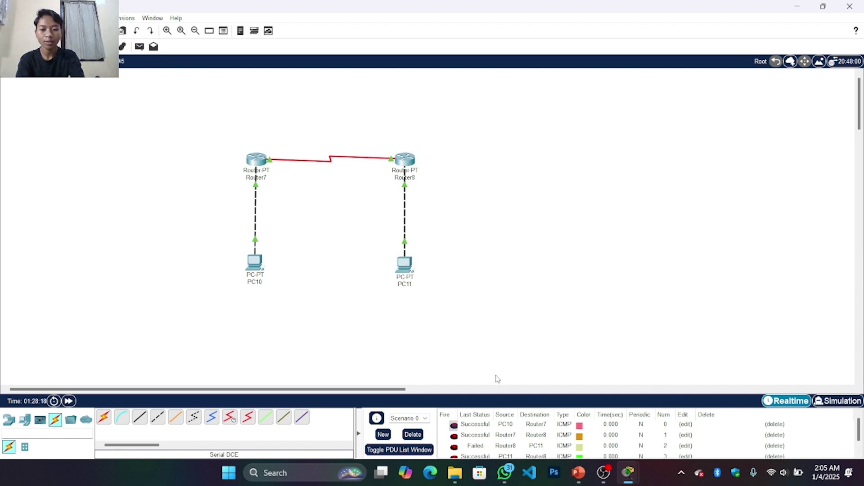
Delete the current scenario's test PDUs and send a simple PDU from PC10 to PC11.
click(412, 435)
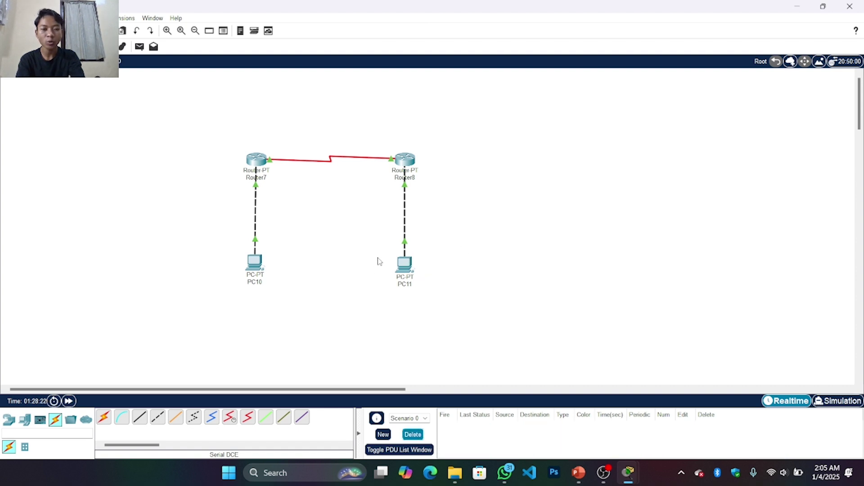
click(139, 47)
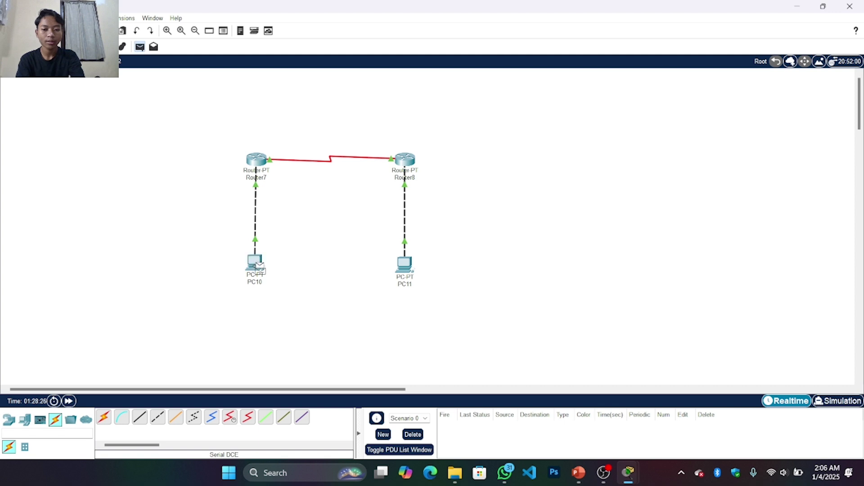
click(259, 268)
click(409, 267)
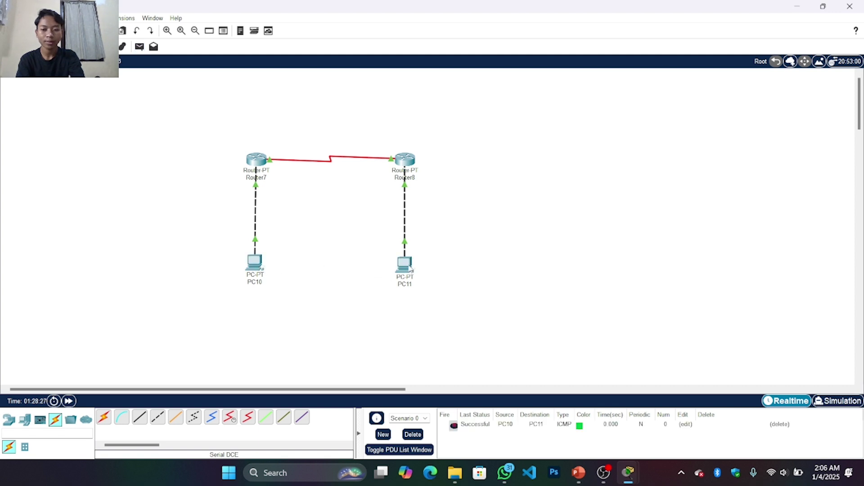